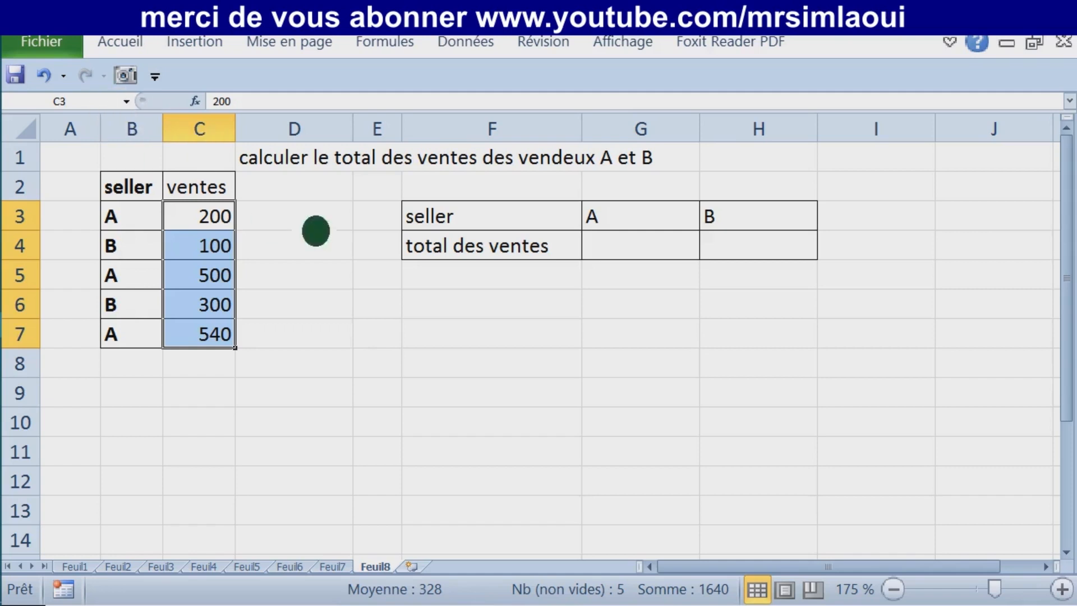
# Review the task title, the sellers and their sales in B2:C7, and the total-sales cells for sellers A and B
pyautogui.click(292, 166)
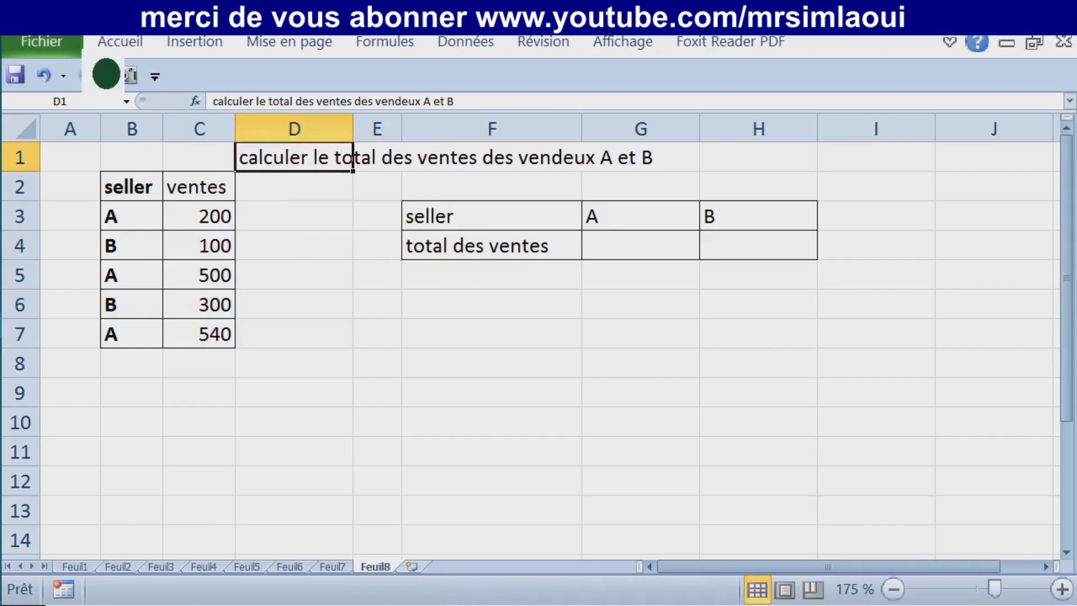
pyautogui.moveTo(130, 187); pyautogui.dragTo(235, 356)
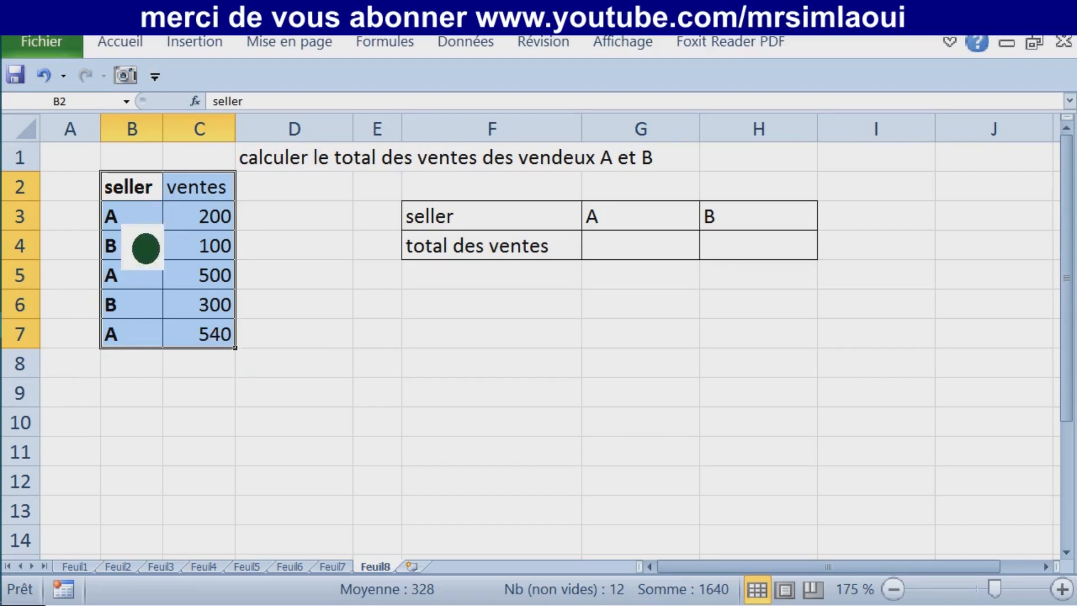
pyautogui.press('Down')
pyautogui.click(129, 246)
pyautogui.click(205, 220)
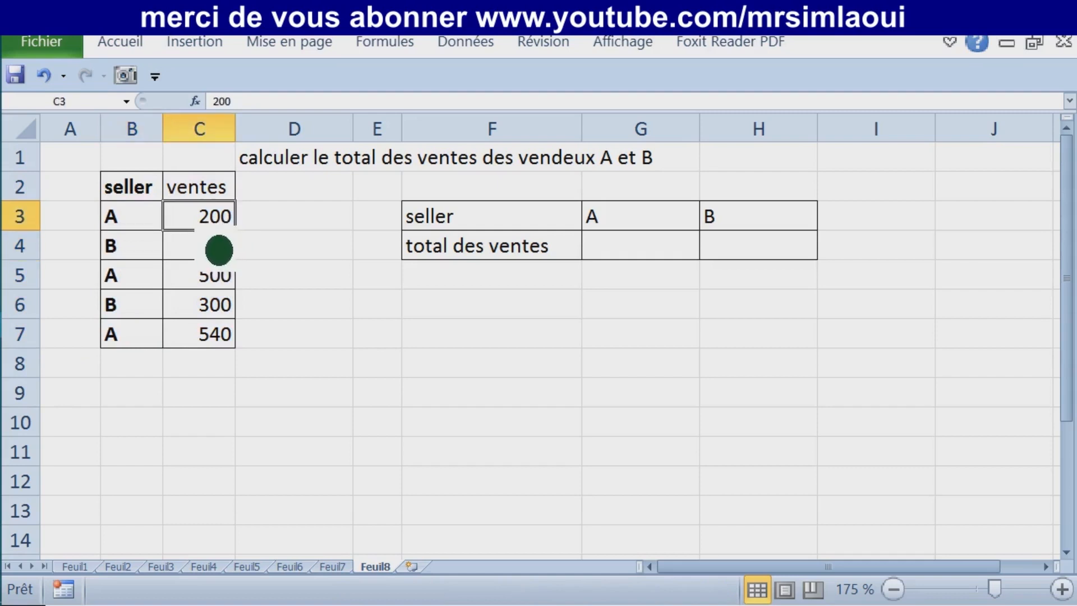
pyautogui.click(216, 247)
pyautogui.click(216, 274)
pyautogui.press('Down')
pyautogui.press('Down')
pyautogui.click(634, 249)
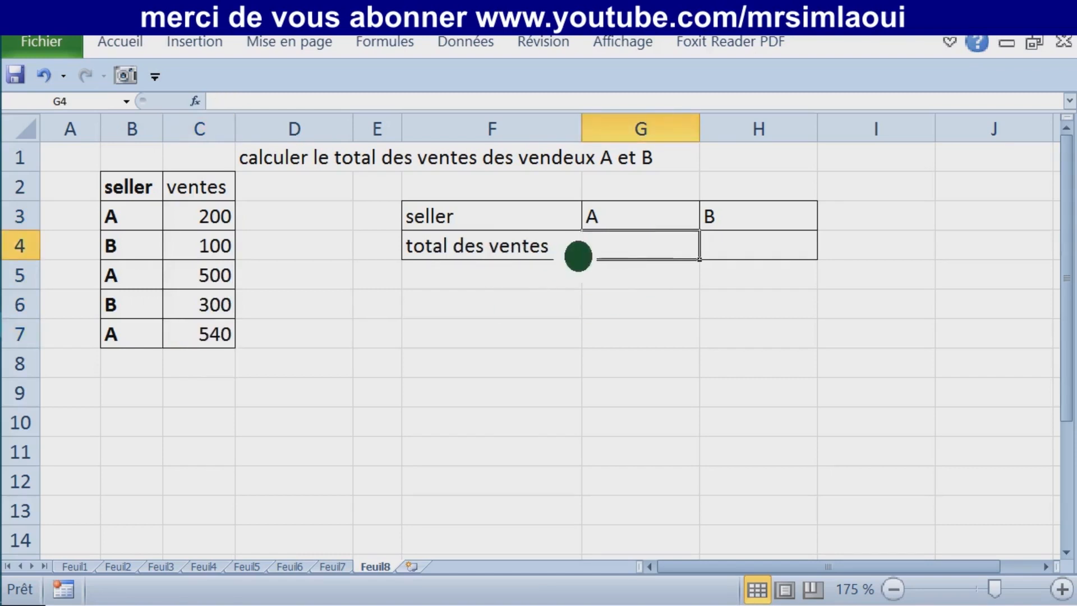
pyautogui.click(785, 223)
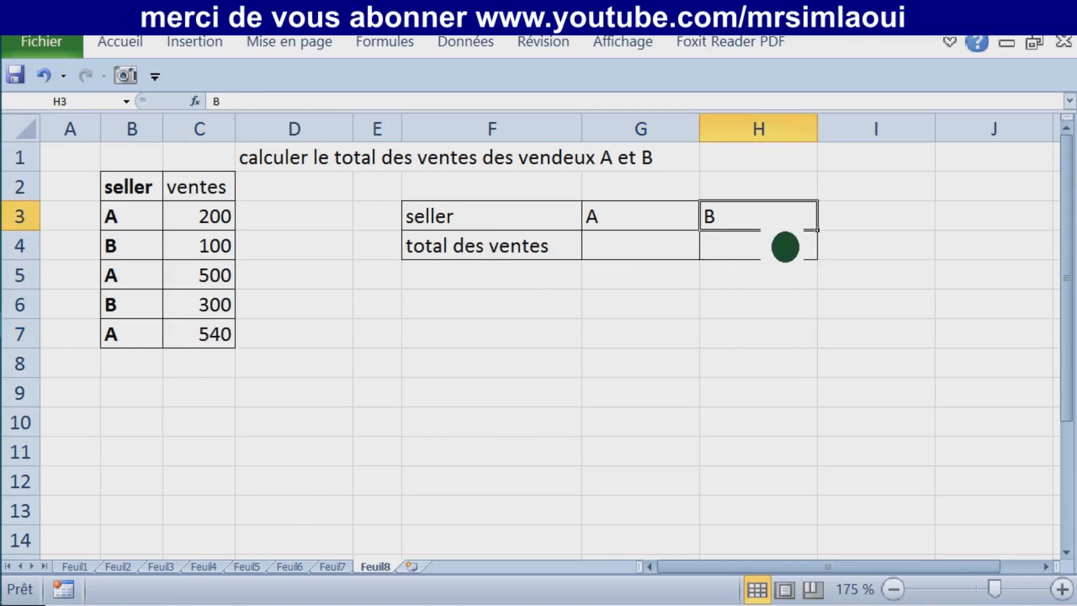
# Fill seller A's sales cells C3, C5 and C7 with yellow
pyautogui.click(224, 224)
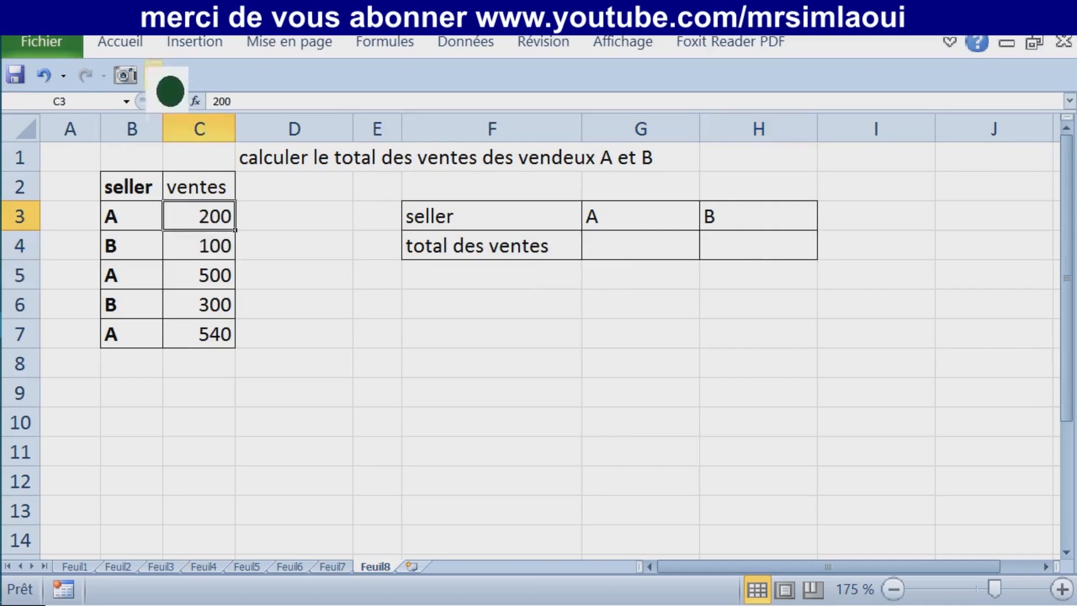
pyautogui.click(135, 45)
pyautogui.click(205, 143)
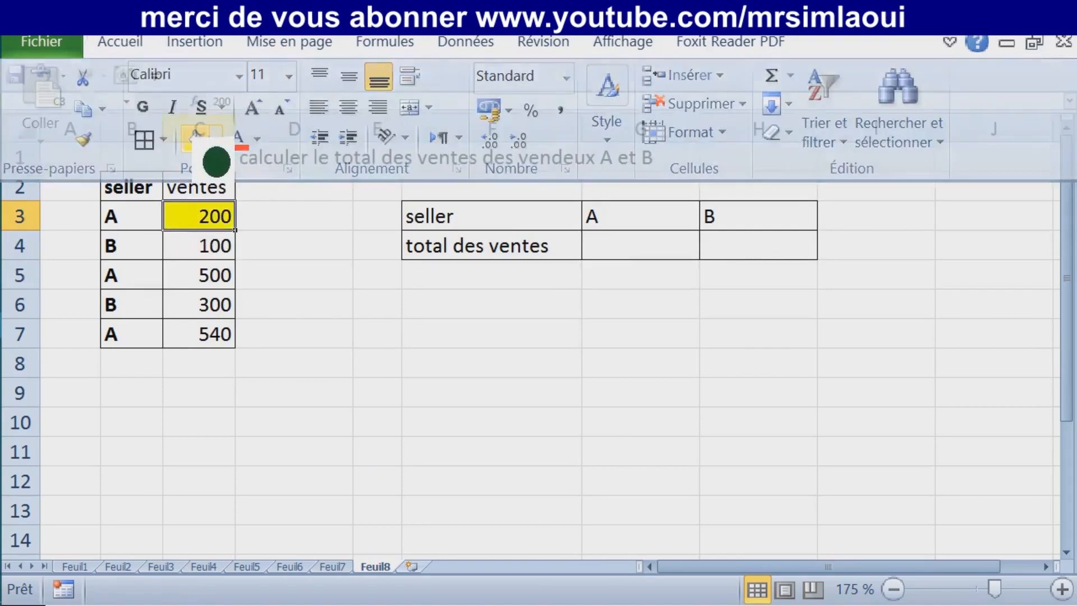
pyautogui.click(227, 278)
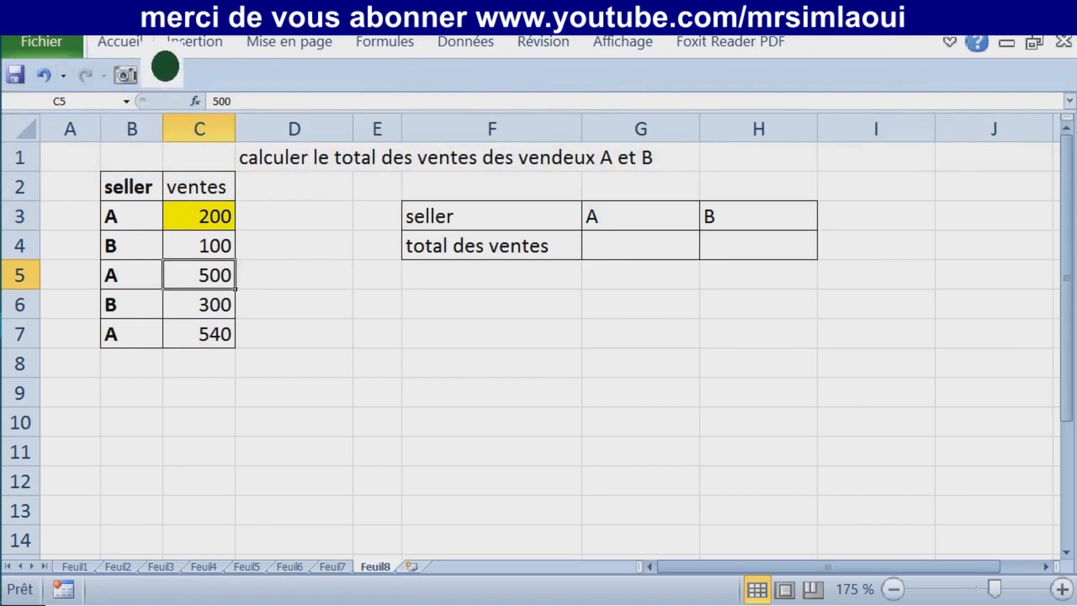
pyautogui.click(135, 44)
pyautogui.click(202, 142)
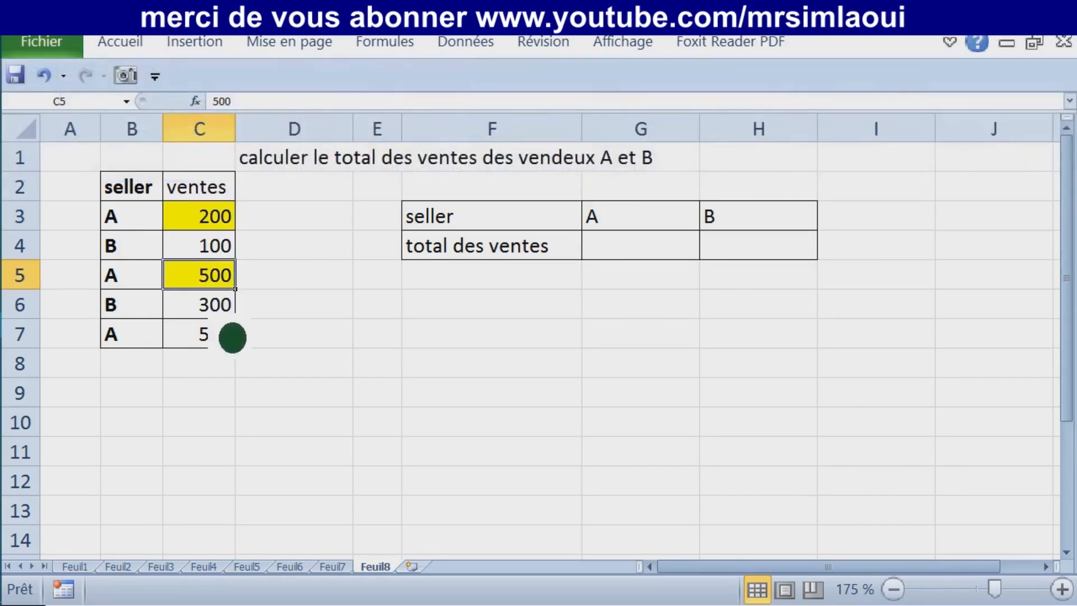
pyautogui.click(227, 342)
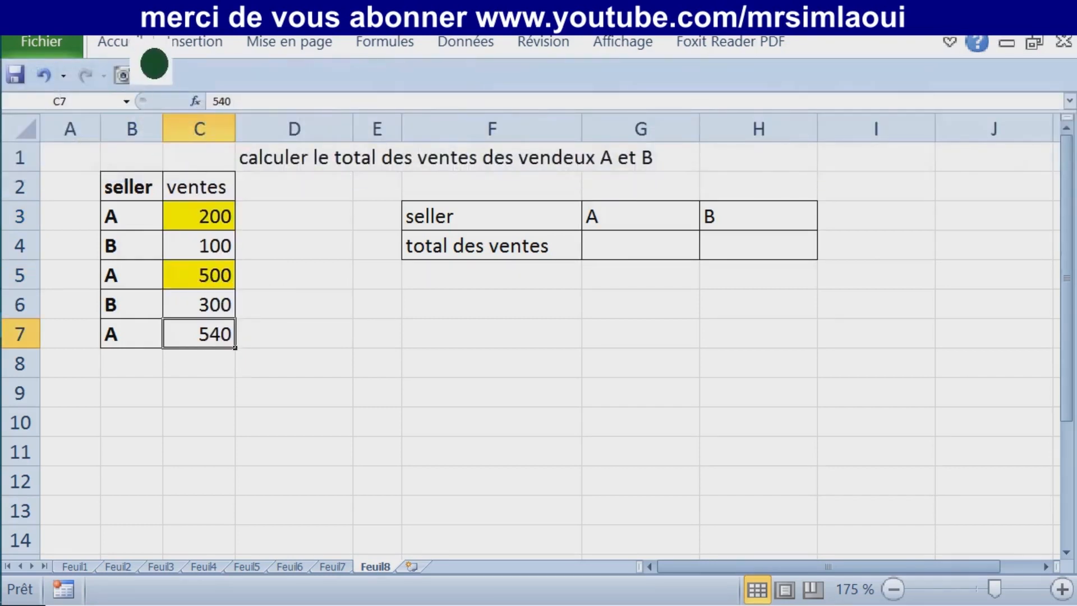
pyautogui.click(134, 43)
pyautogui.click(202, 143)
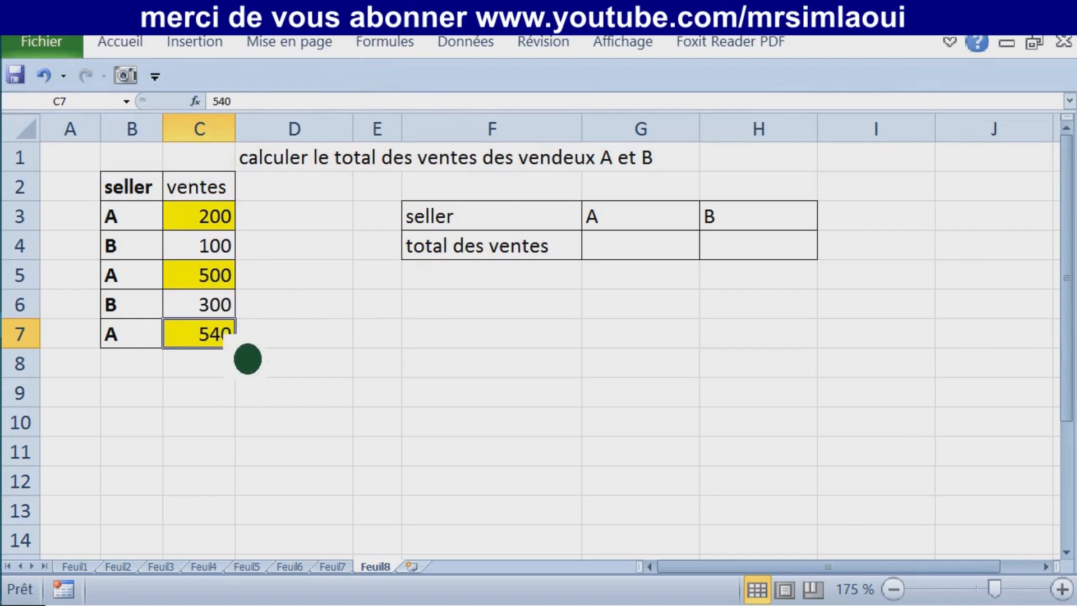
# Fill seller B's sales cells C4 and C6 with the standard green colour
pyautogui.click(216, 249)
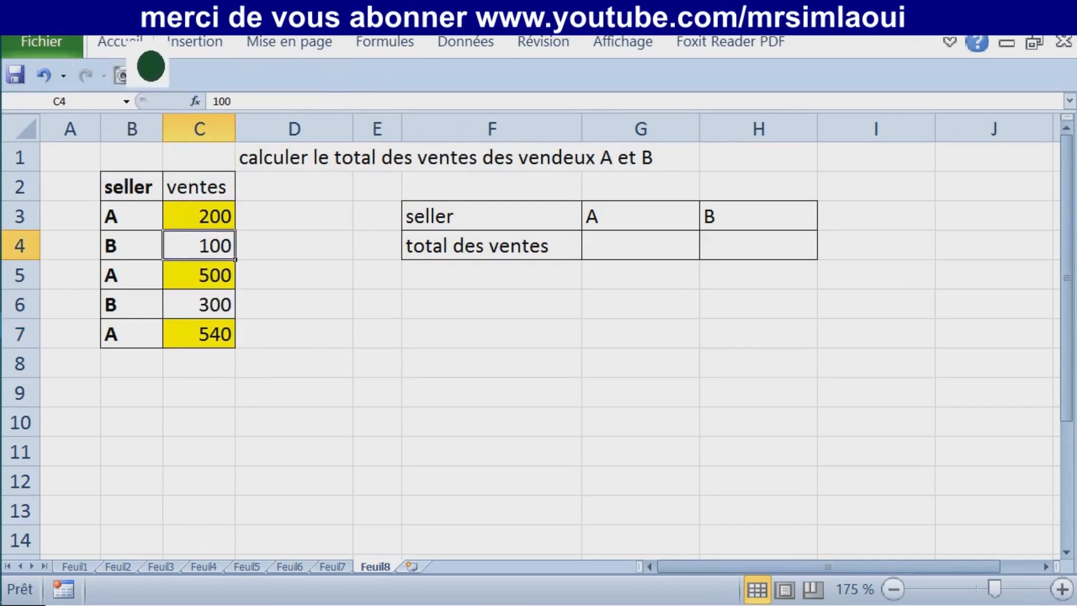
pyautogui.click(120, 42)
pyautogui.click(216, 138)
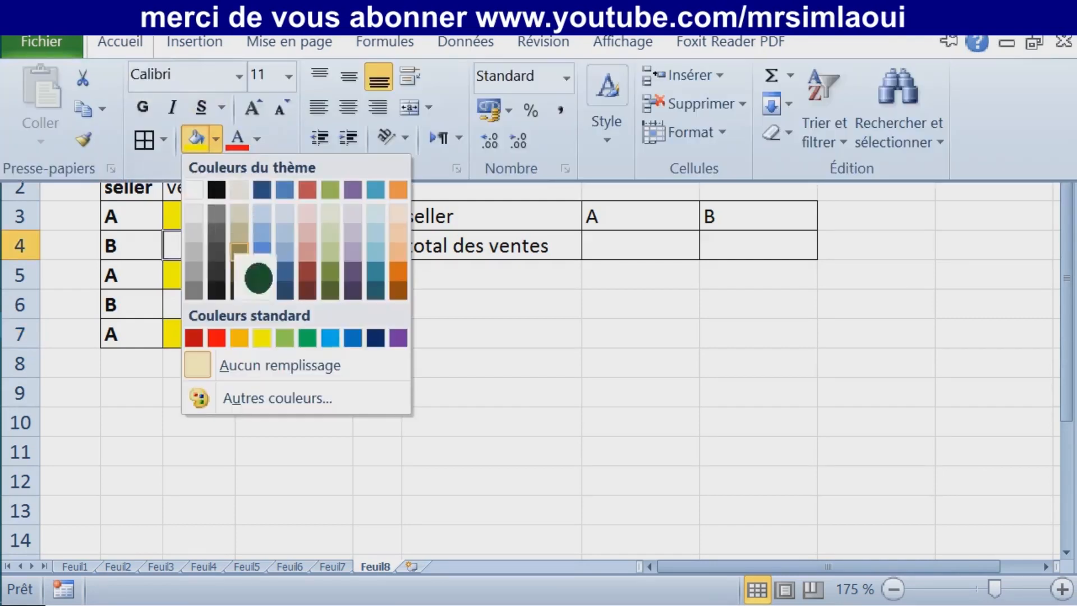
pyautogui.click(307, 335)
pyautogui.click(218, 303)
pyautogui.click(120, 42)
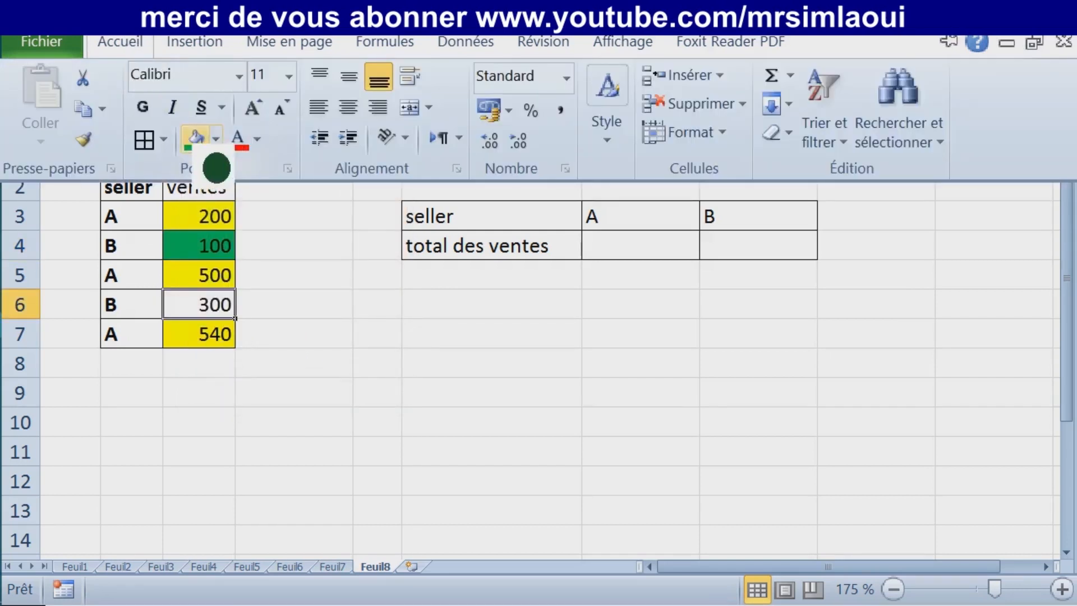
pyautogui.click(203, 139)
pyautogui.click(339, 286)
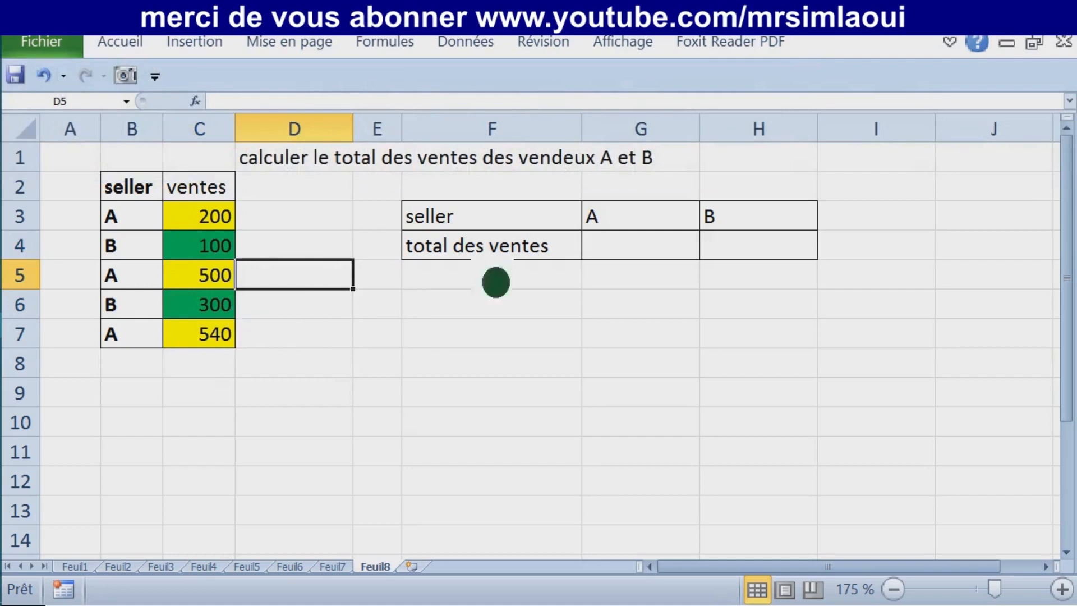
# Begin a SOMME.SI formula in G4 for seller A's total sales, and move its argument hint clear of the cells
pyautogui.click(653, 257)
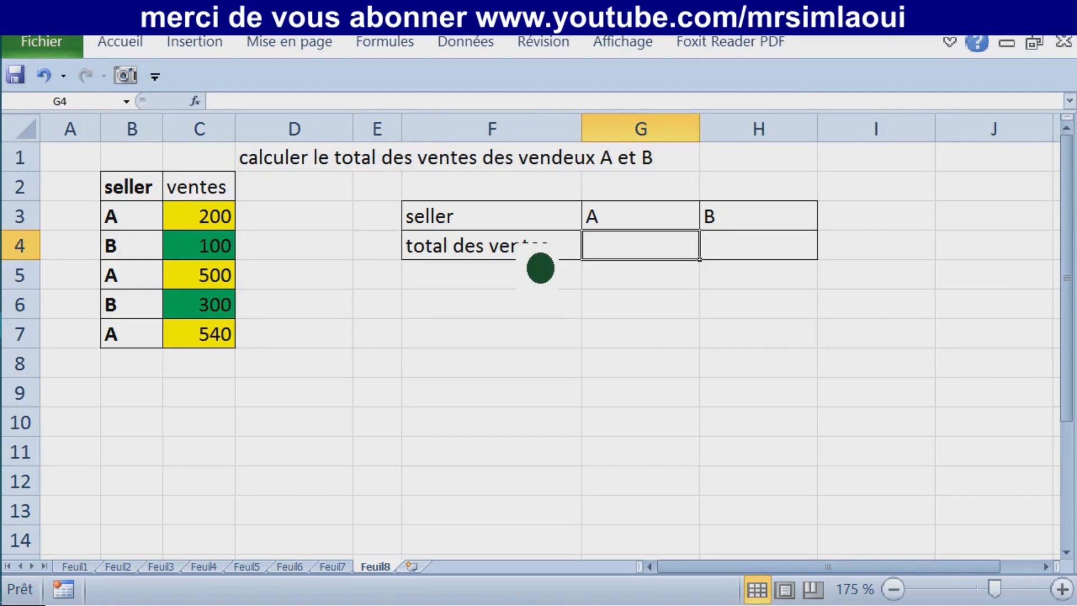
pyautogui.write('=somme')
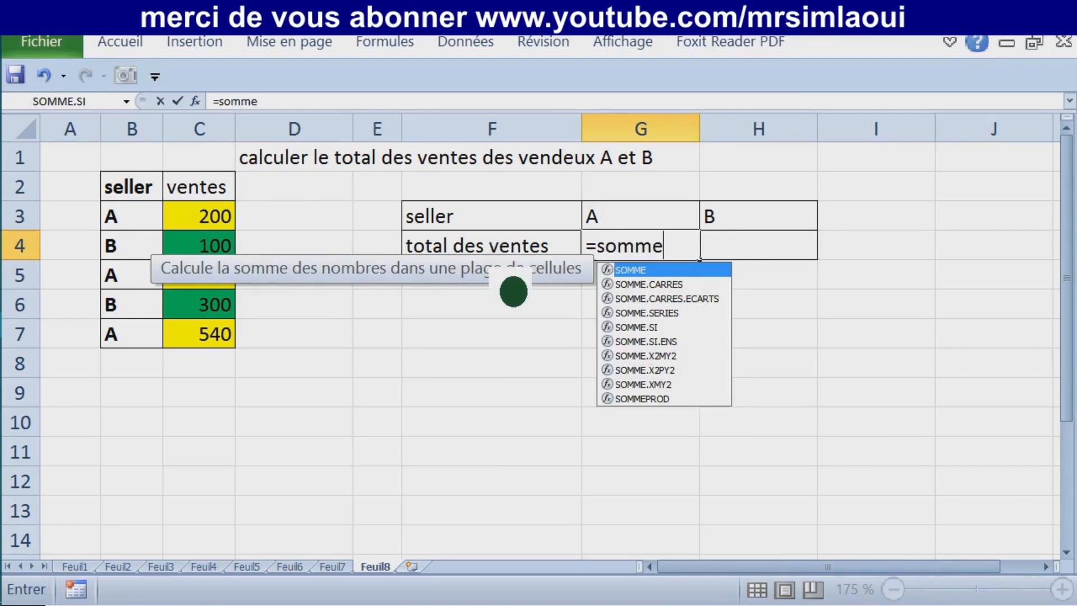
pyautogui.press('Down')
pyautogui.press('Down')
pyautogui.press('Down')
pyautogui.press('Down')
pyautogui.press('Tab')
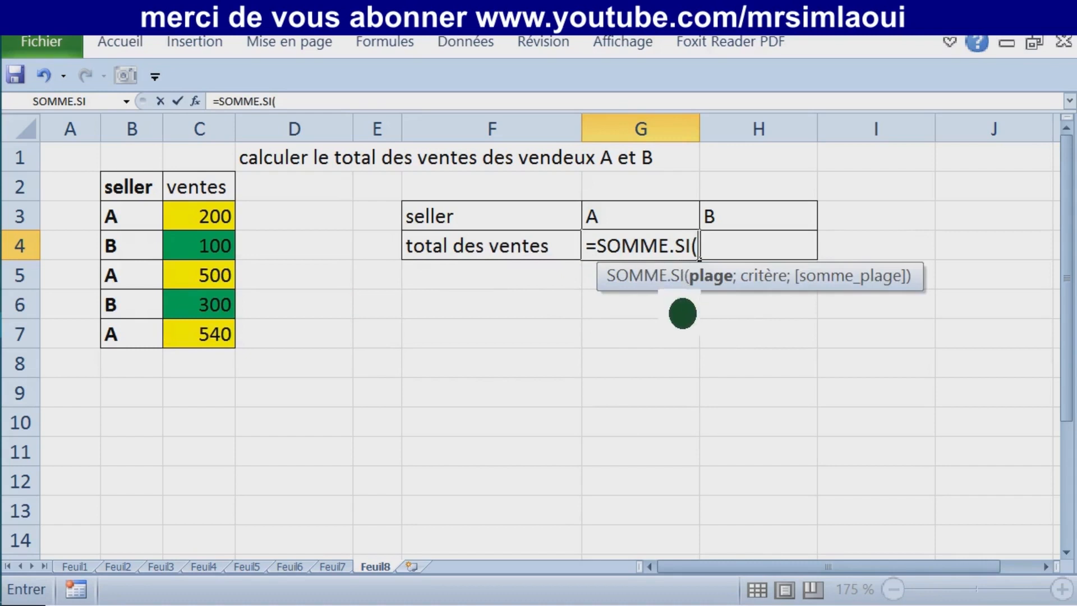
pyautogui.moveTo(682, 283); pyautogui.dragTo(457, 313)
pyautogui.moveTo(436, 354); pyautogui.dragTo(758, 202)
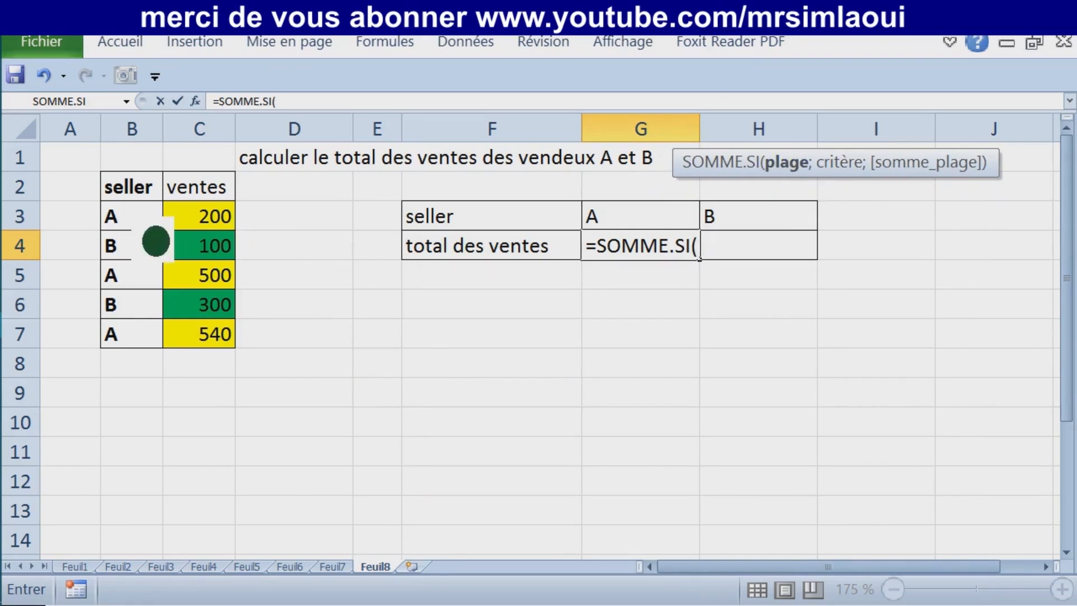
# Give the SOMME.SI formula the range B3:B7, the criterion G3 and the sum range C3:C7, and close its parenthesis
pyautogui.moveTo(156, 241); pyautogui.dragTo(163, 357)
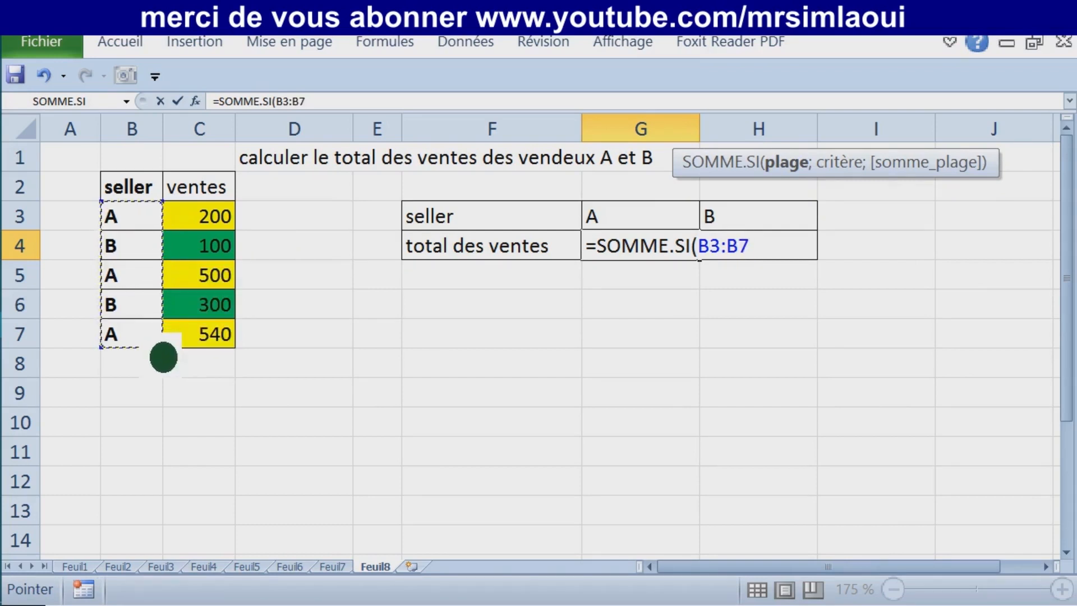
pyautogui.write(';')
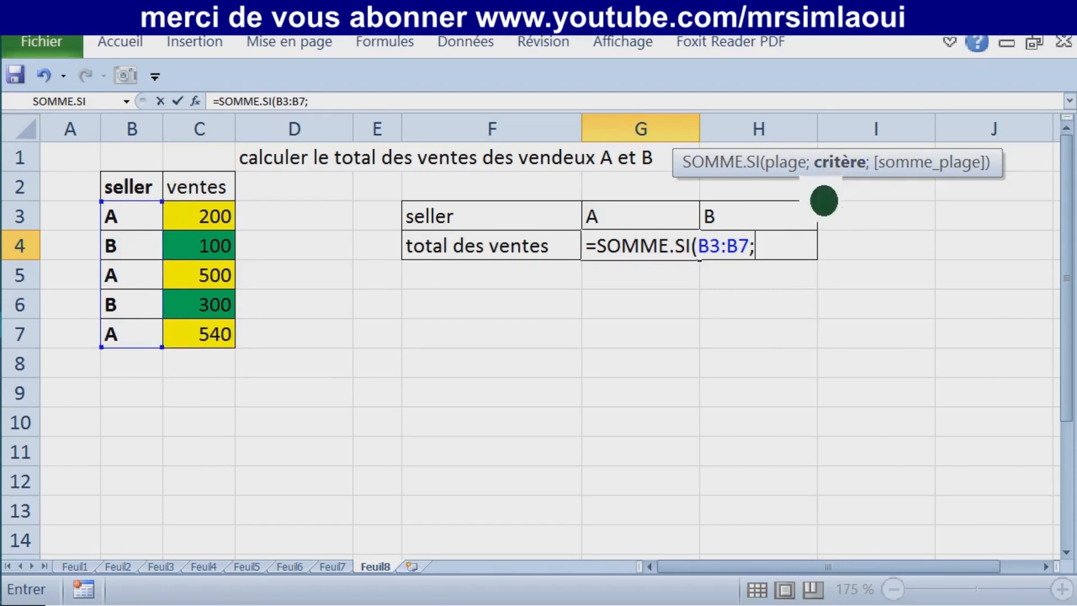
pyautogui.press('Up')
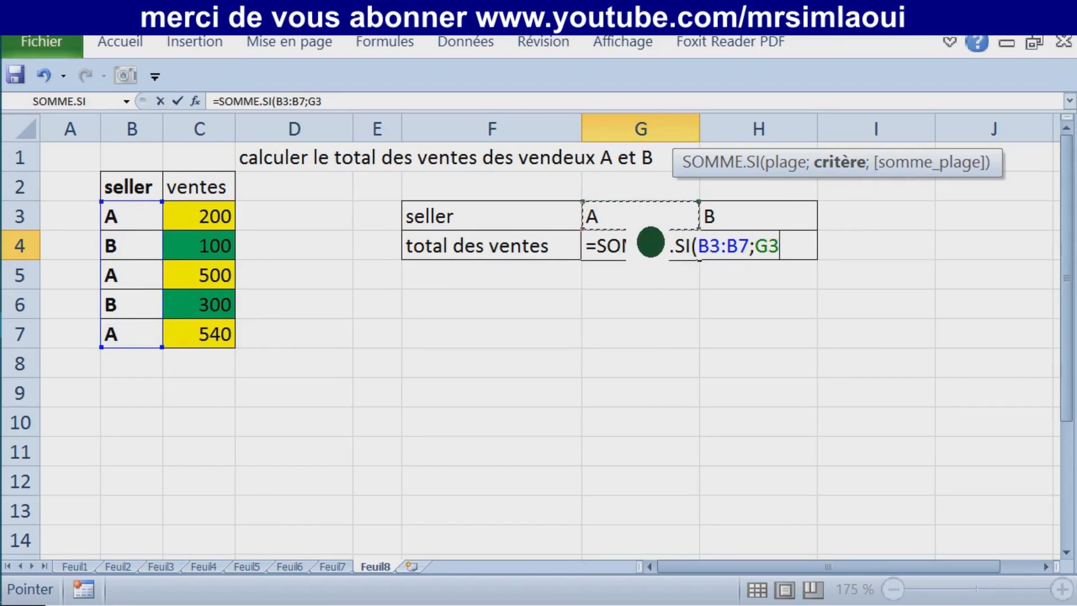
pyautogui.write(';')
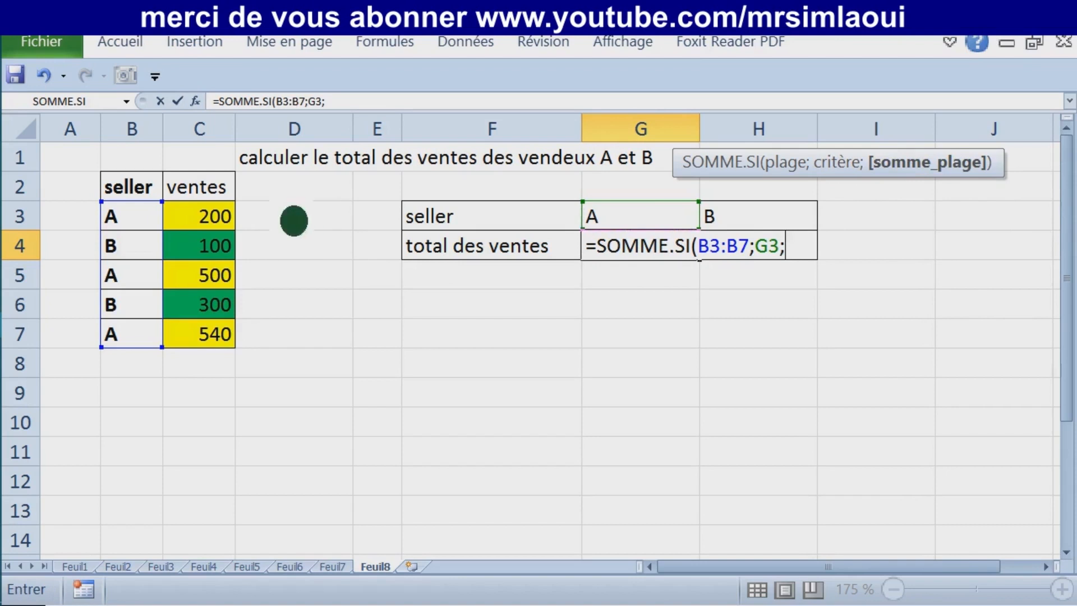
pyautogui.click(221, 223)
pyautogui.moveTo(220, 252); pyautogui.dragTo(233, 363)
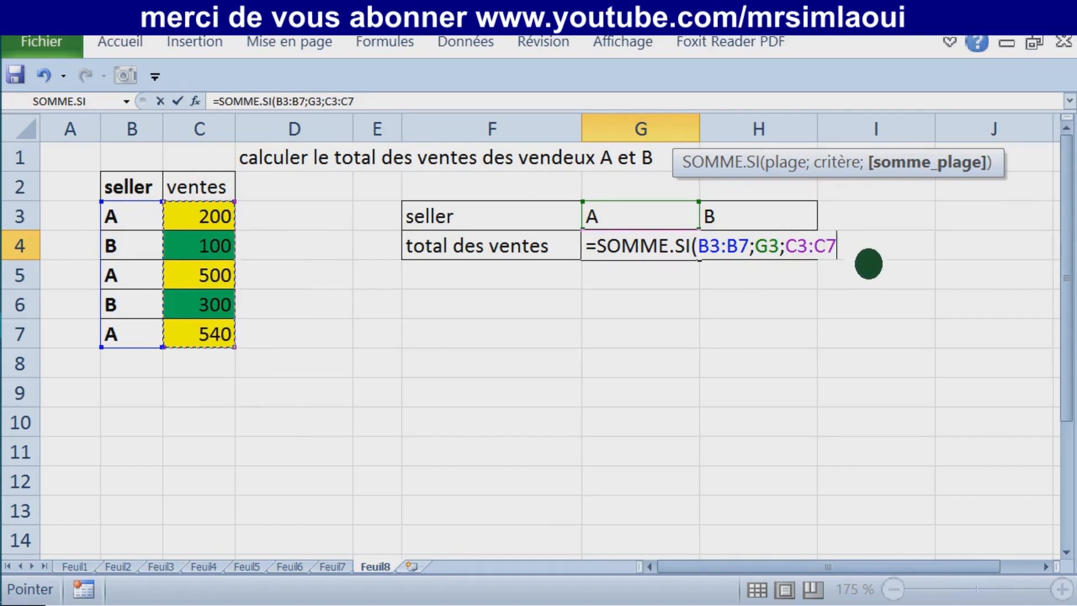
pyautogui.write(')')
# Make both formula ranges absolute as $B$3:$B$7 and $C$3:$C$7, and enter the formula in G4
pyautogui.moveTo(786, 247); pyautogui.dragTo(840, 247)
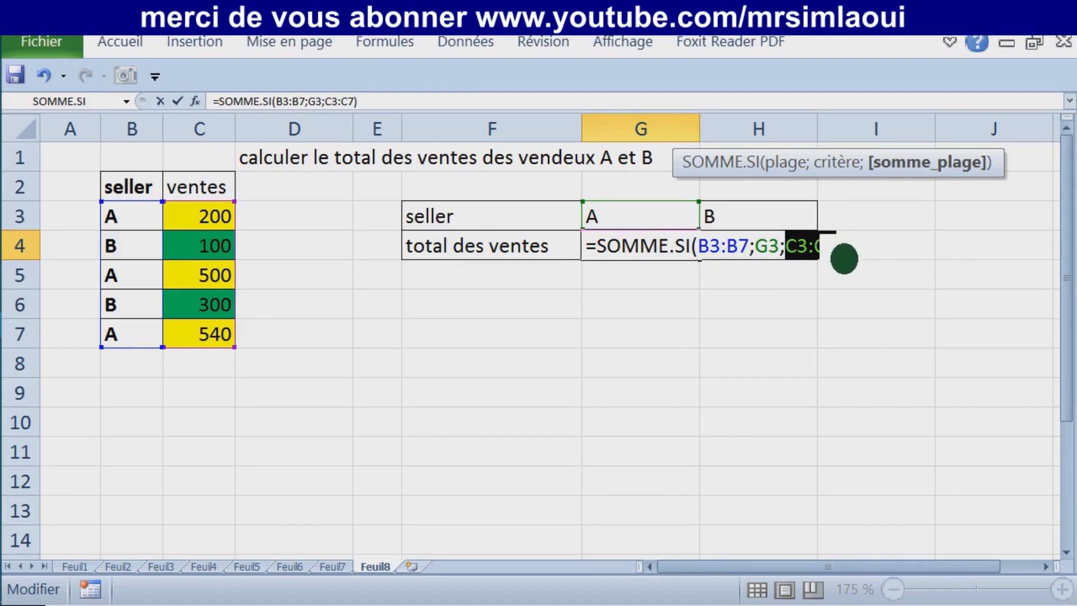
pyautogui.press('F4')
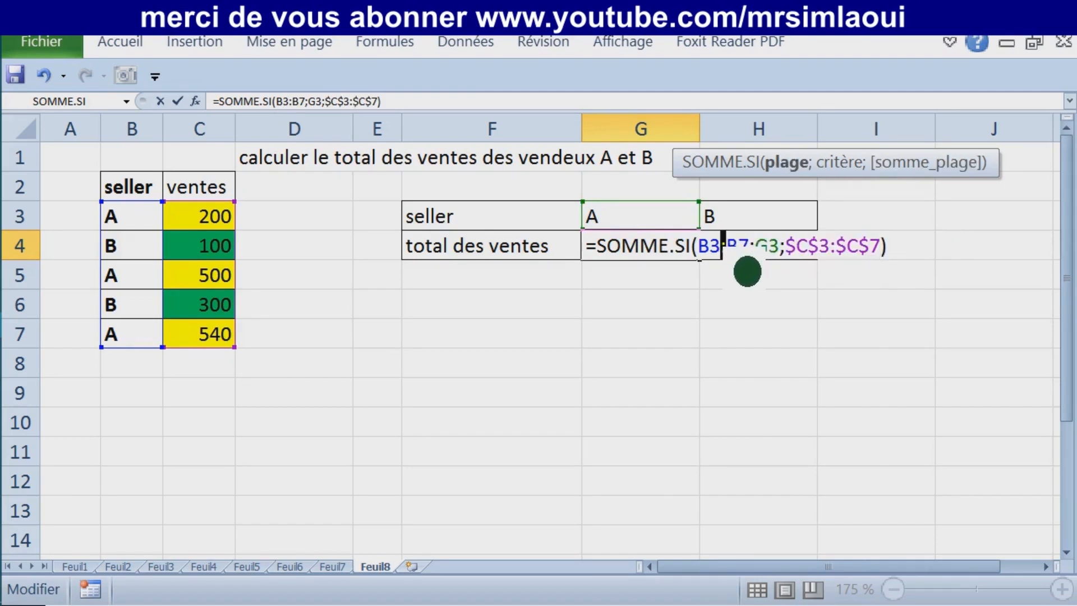
pyautogui.moveTo(748, 269); pyautogui.dragTo(805, 271)
pyautogui.press('F4')
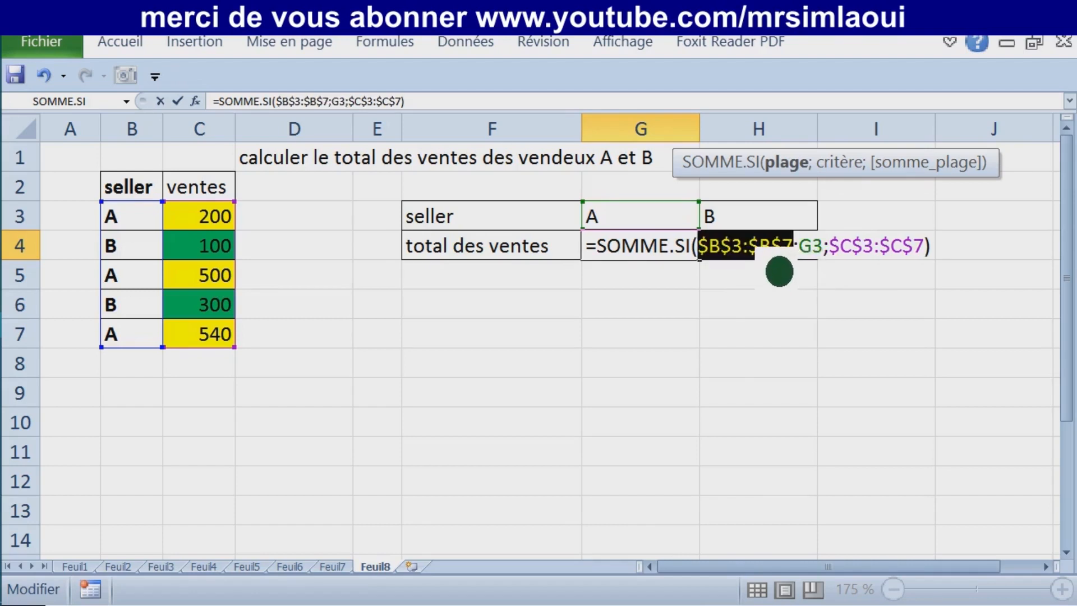
pyautogui.press('Return')
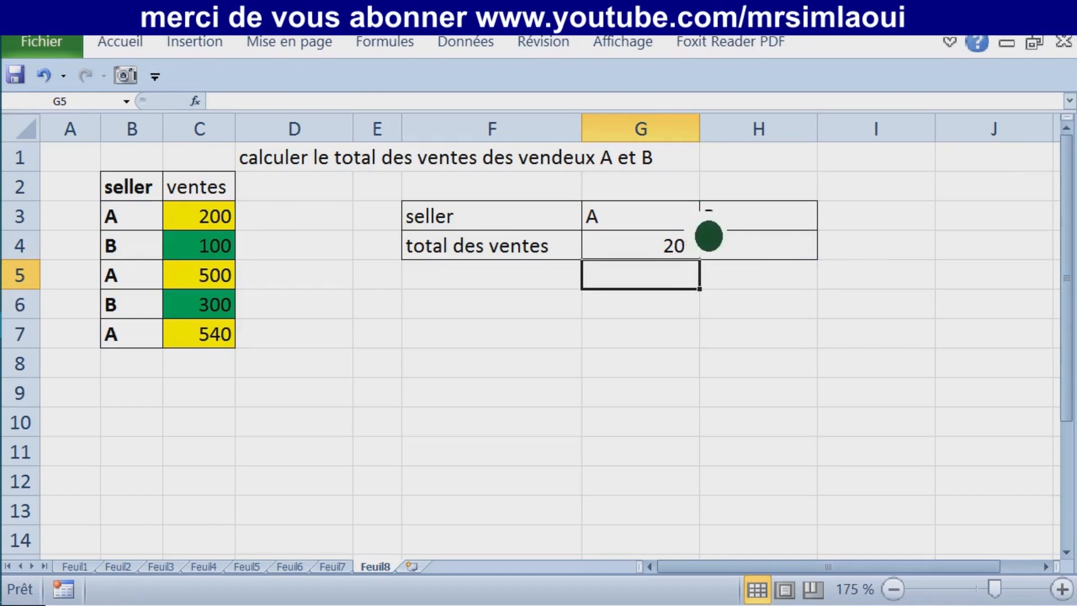
# Copy the G4 formula across to H4 for seller B and inspect the copied formula's references
pyautogui.press('Up')
pyautogui.moveTo(720, 284); pyautogui.dragTo(796, 281)
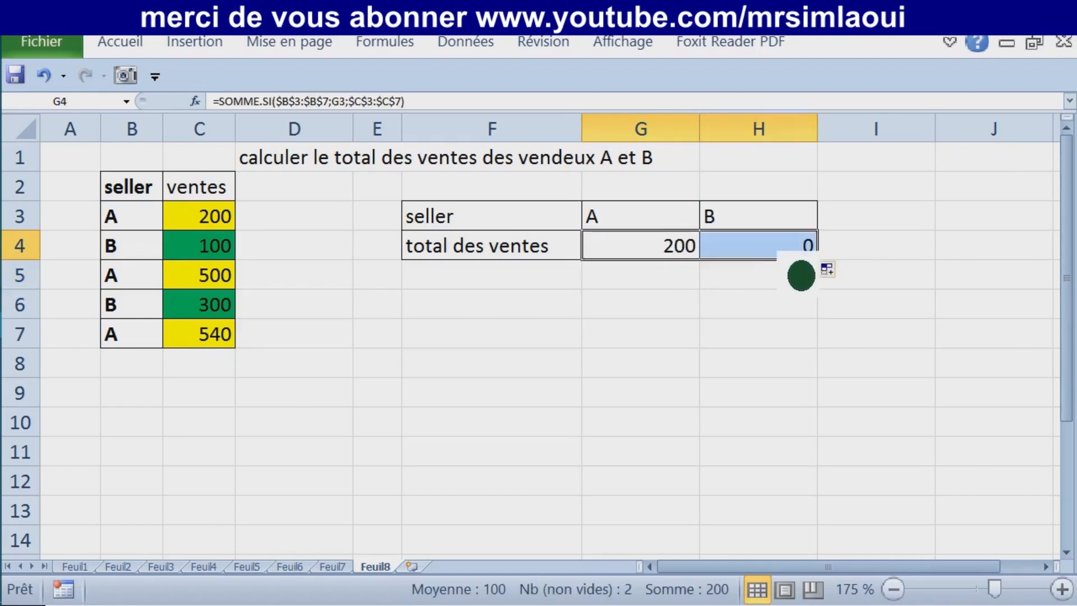
pyautogui.doubleClick(801, 275)
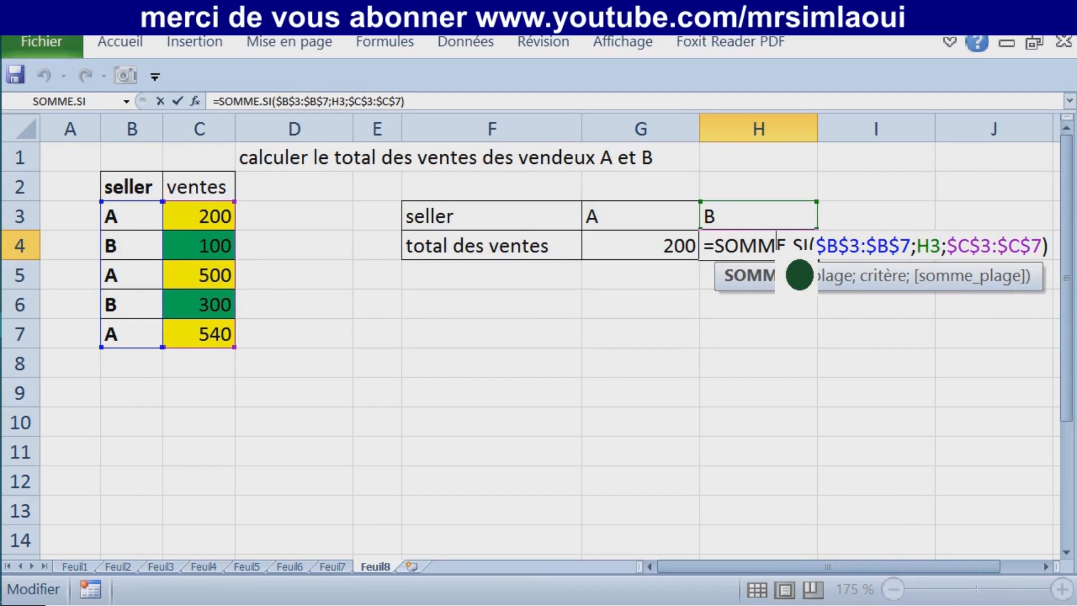
pyautogui.press('Return')
# Clear the SOMME.SI formulas from the total-sales cells G4 and H4
pyautogui.click(682, 273)
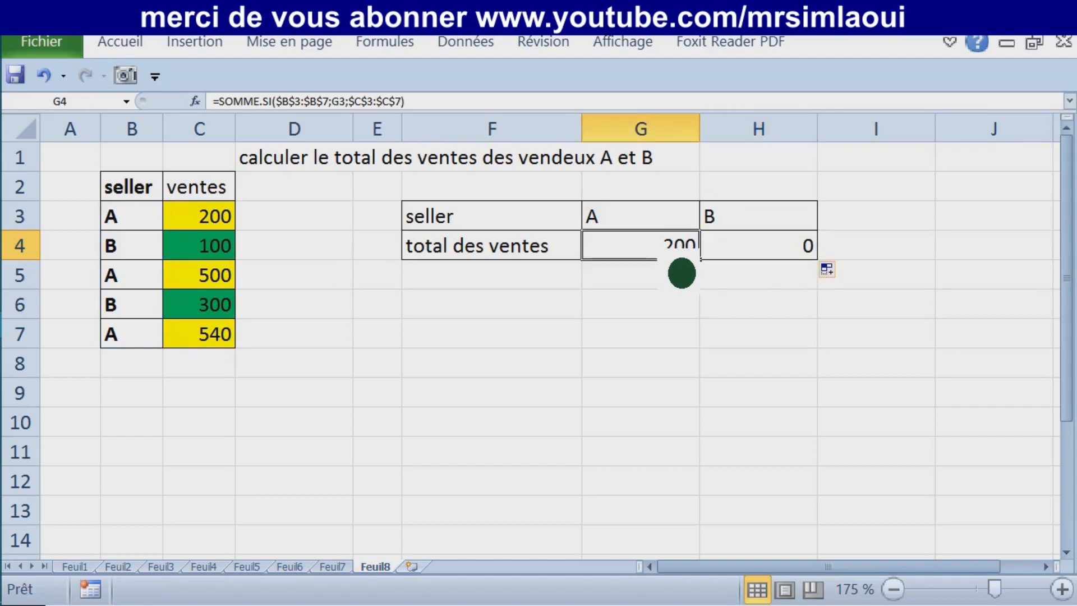
pyautogui.press('Delete')
pyautogui.click(786, 272)
pyautogui.press('Delete')
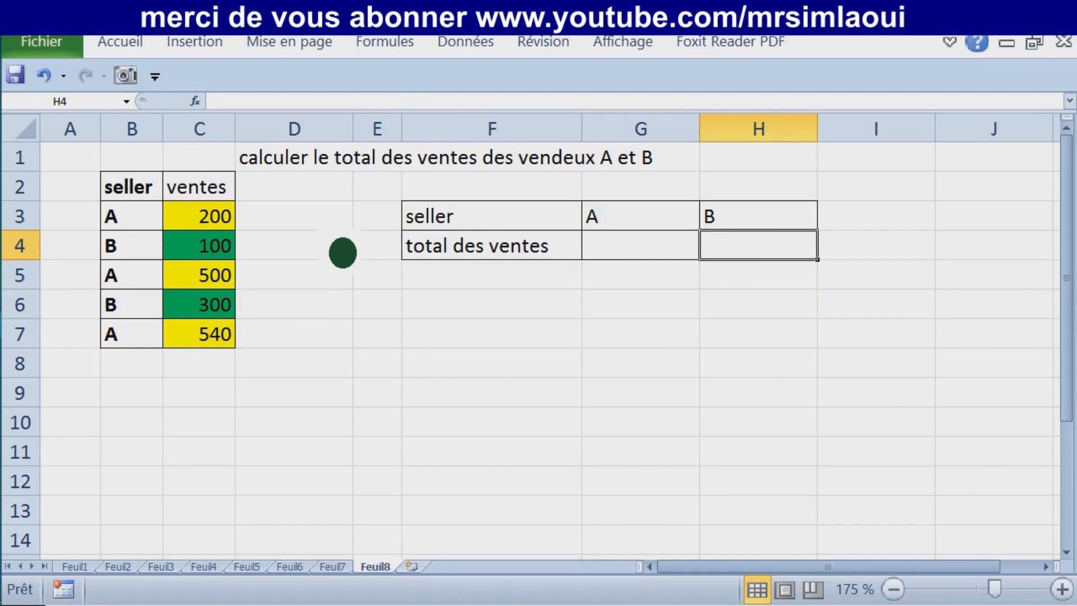
# Narrow column A and insert a blank column directly after the ventes column, ending on its header cell D2
pyautogui.click(75, 129)
pyautogui.moveTo(100, 126); pyautogui.dragTo(56, 127)
pyautogui.click(258, 130)
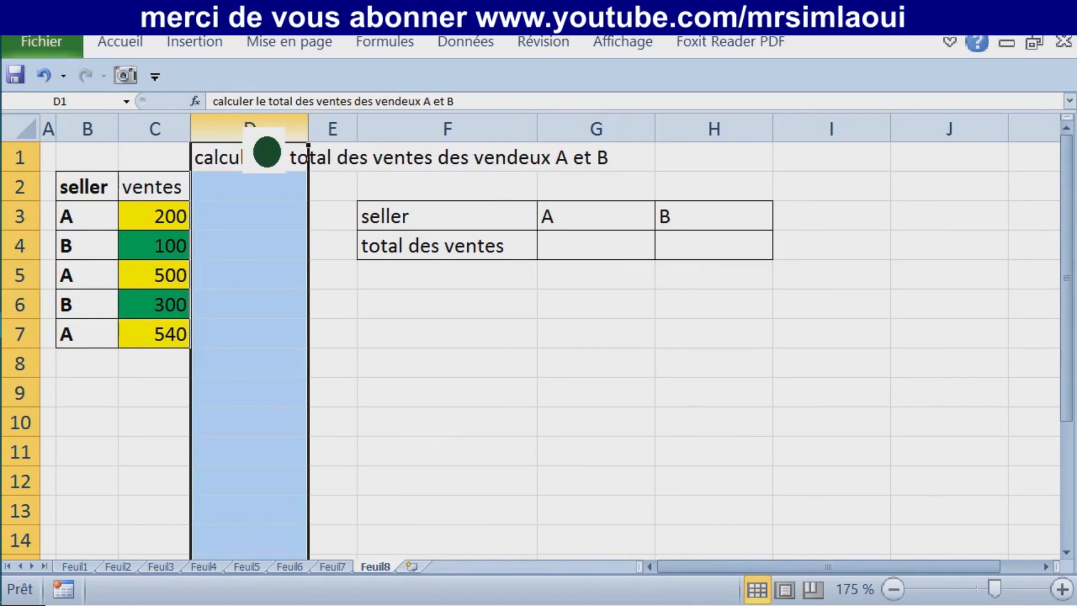
pyautogui.hotkey('ctrl', '+')
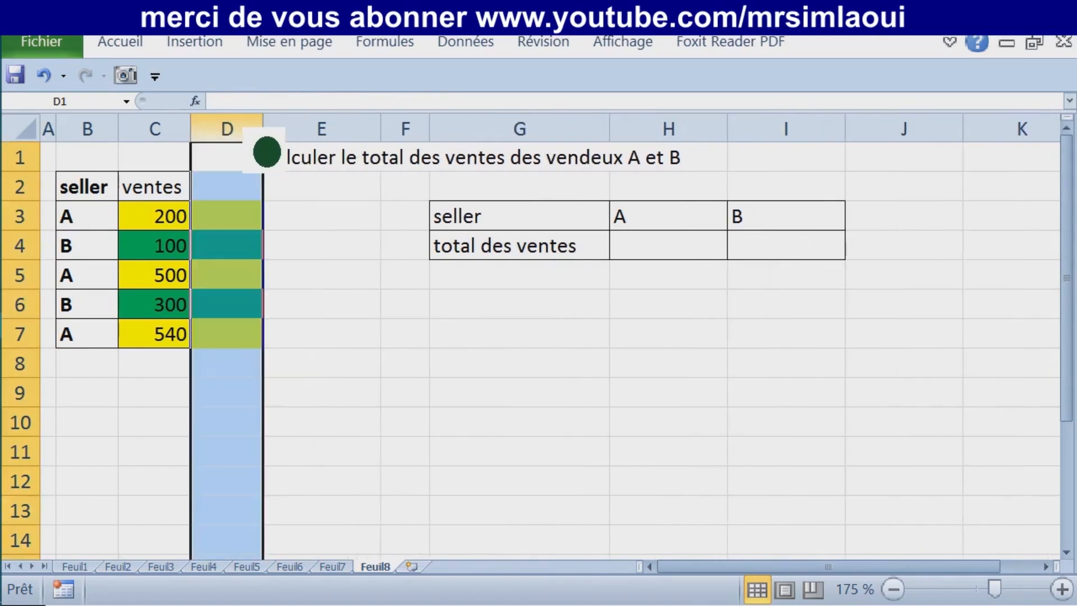
pyautogui.press('Down')
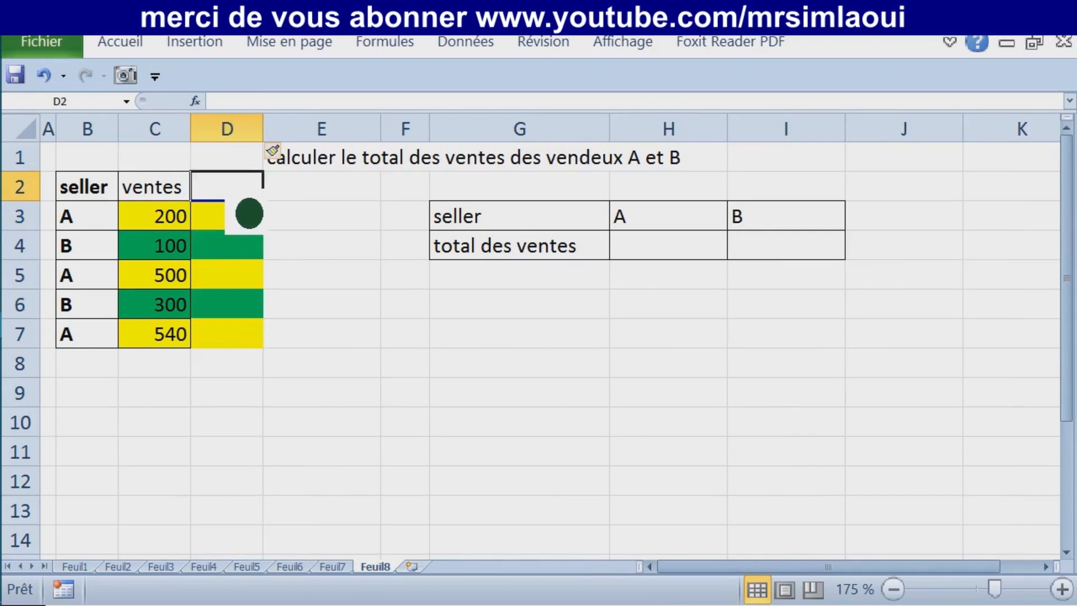
# Title the new blank column "helper" in cell D2
pyautogui.write('helper')
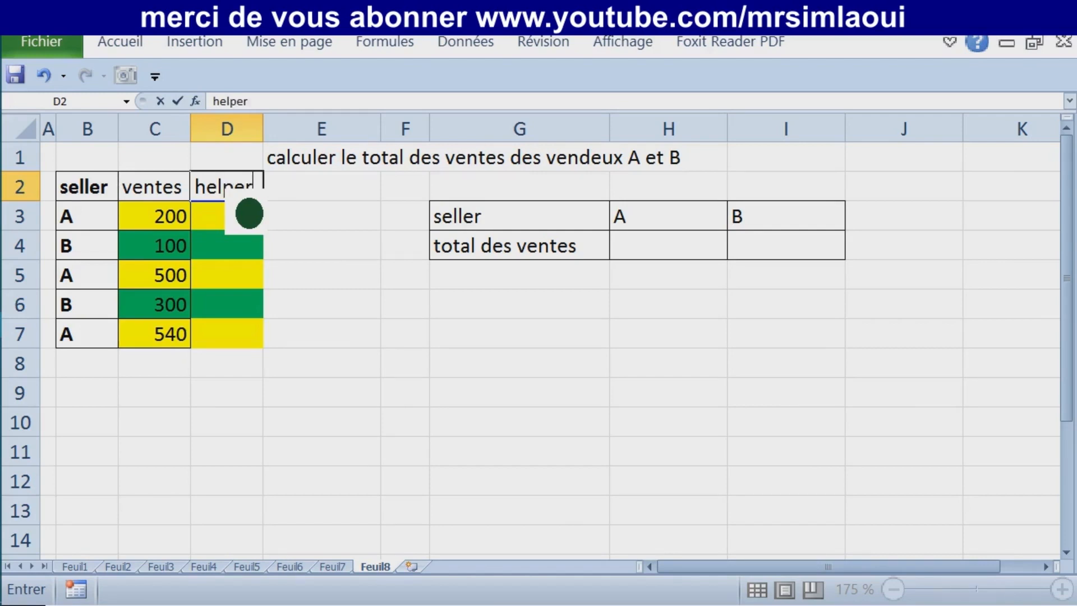
pyautogui.press('Return')
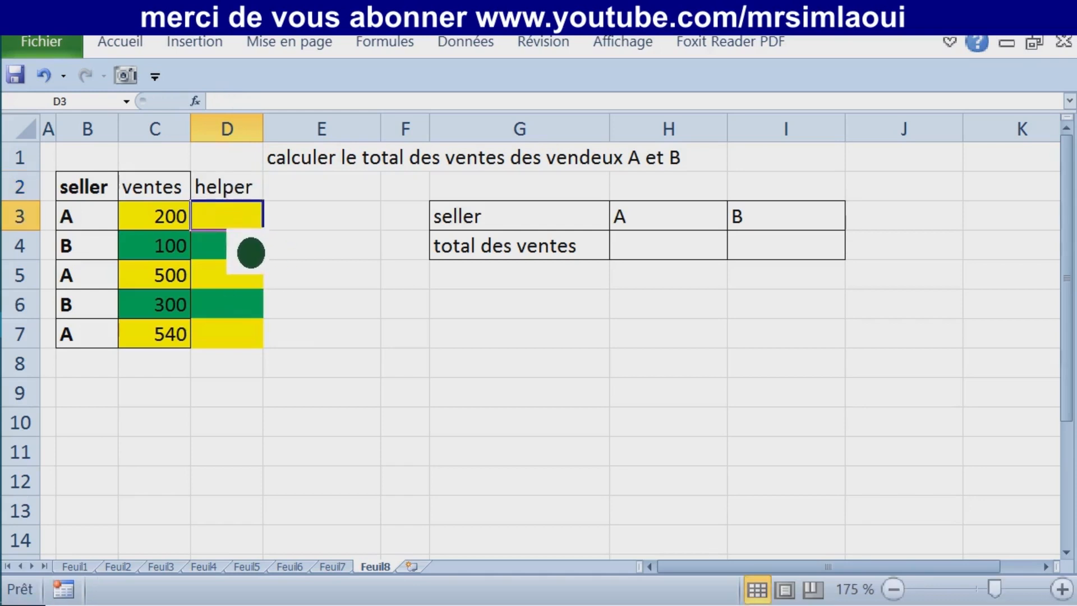
pyautogui.write('=s')
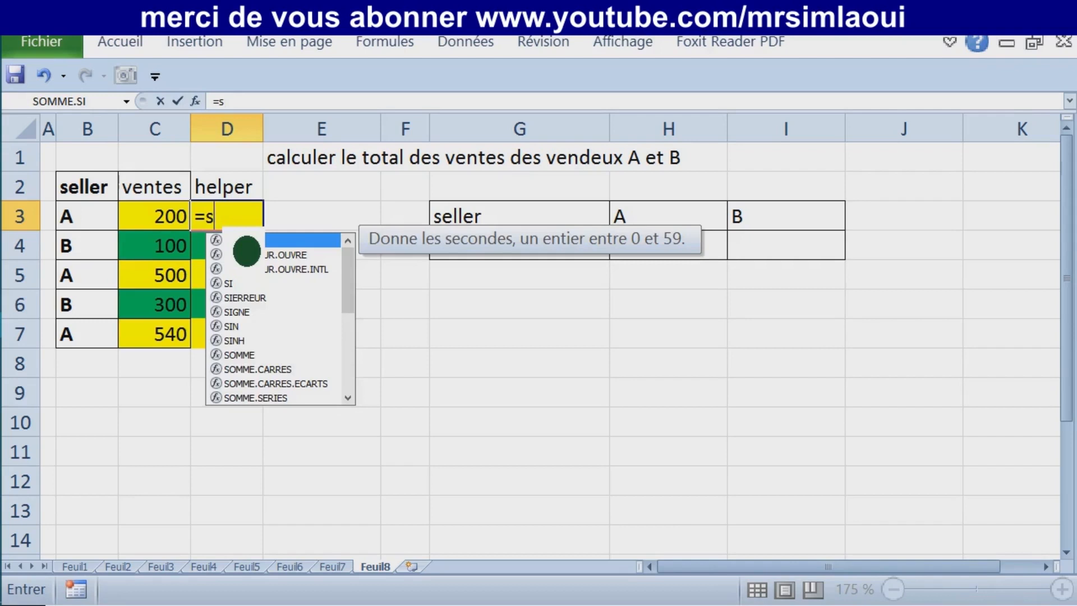
pyautogui.write('up')
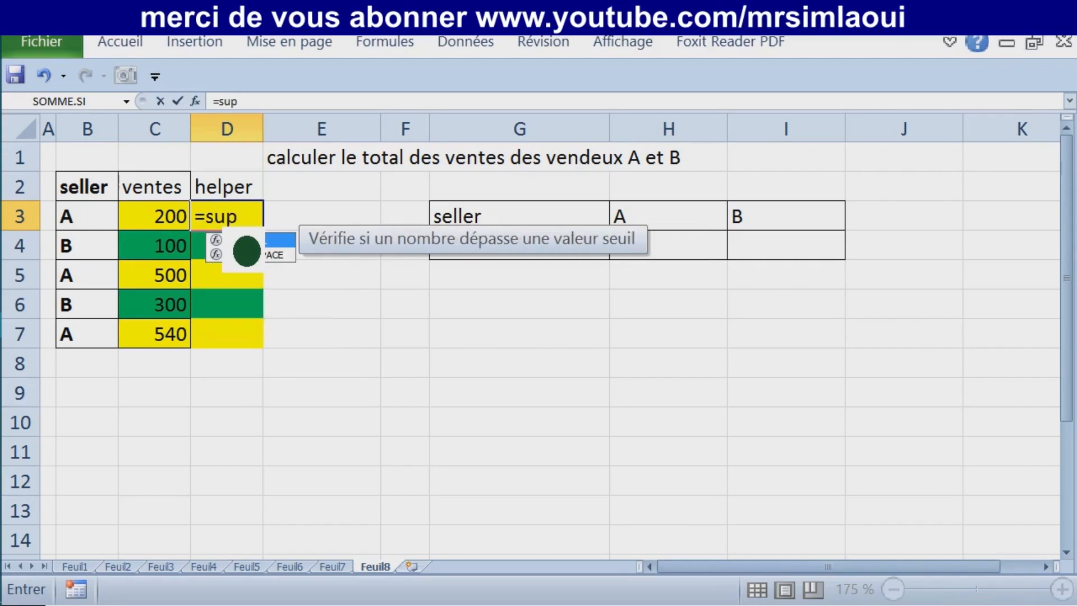
pyautogui.press('Down')
pyautogui.press('Tab')
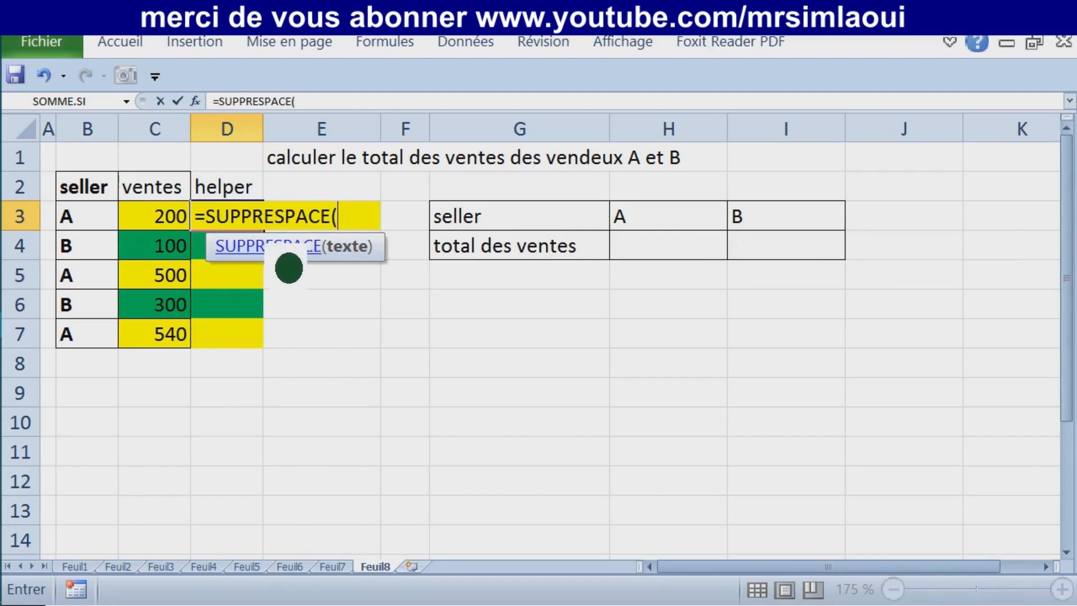
# Start a SUPPRESPACE formula in D3 and open its function arguments dialog
pyautogui.press('super+plus')
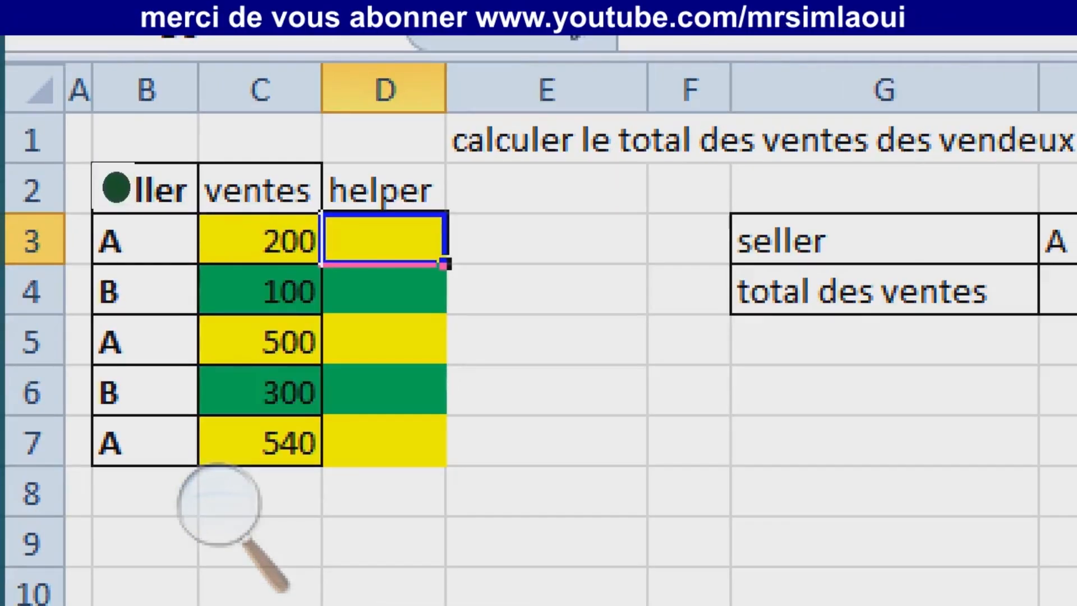
pyautogui.write('=')
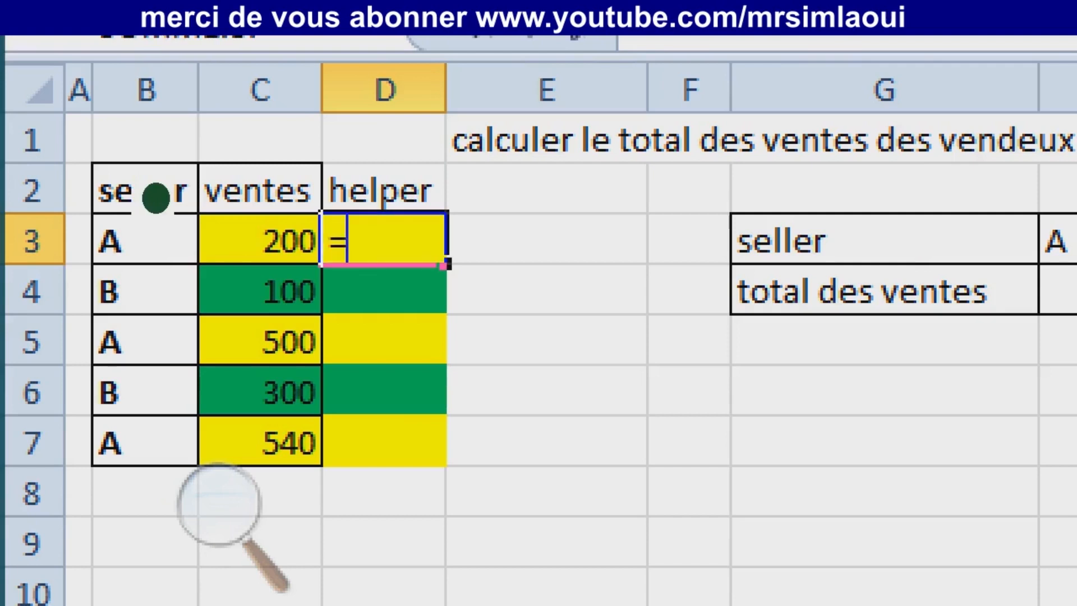
pyautogui.write('suppr')
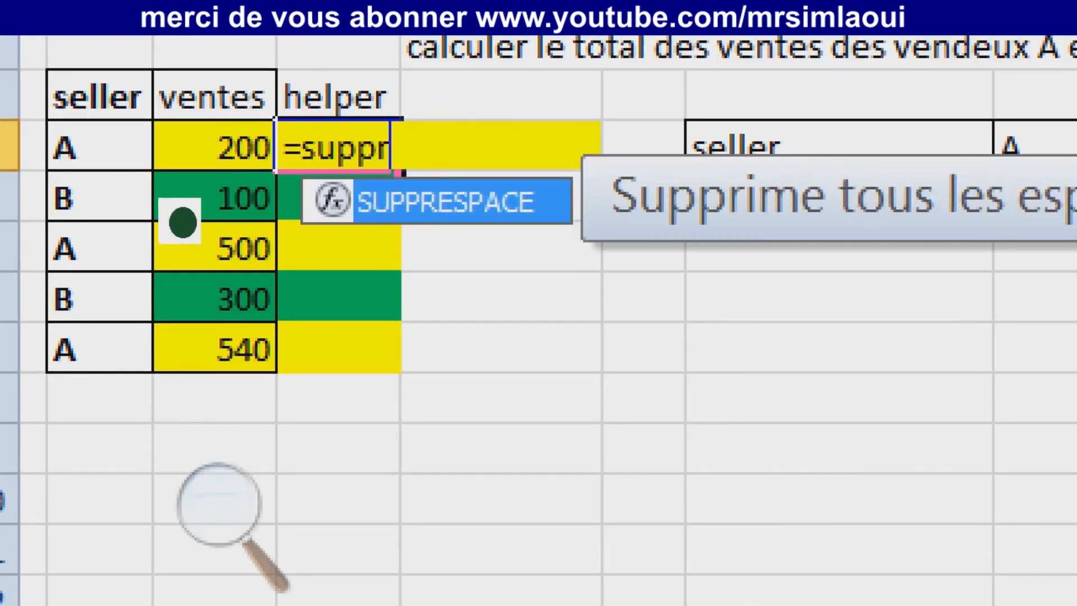
pyautogui.press('Tab')
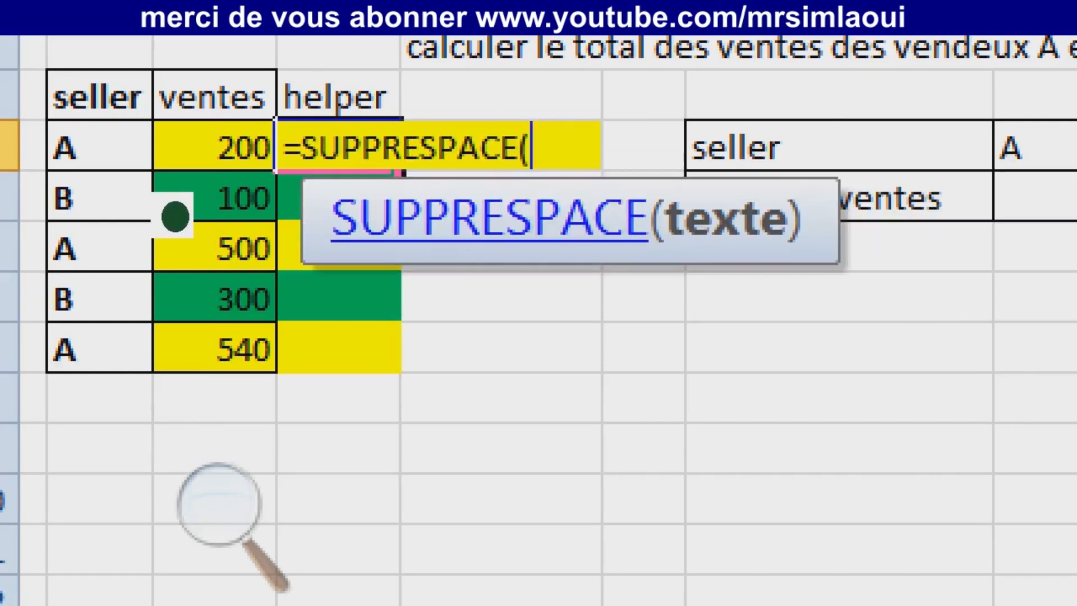
pyautogui.click(219, 510)
pyautogui.press('super+minus')
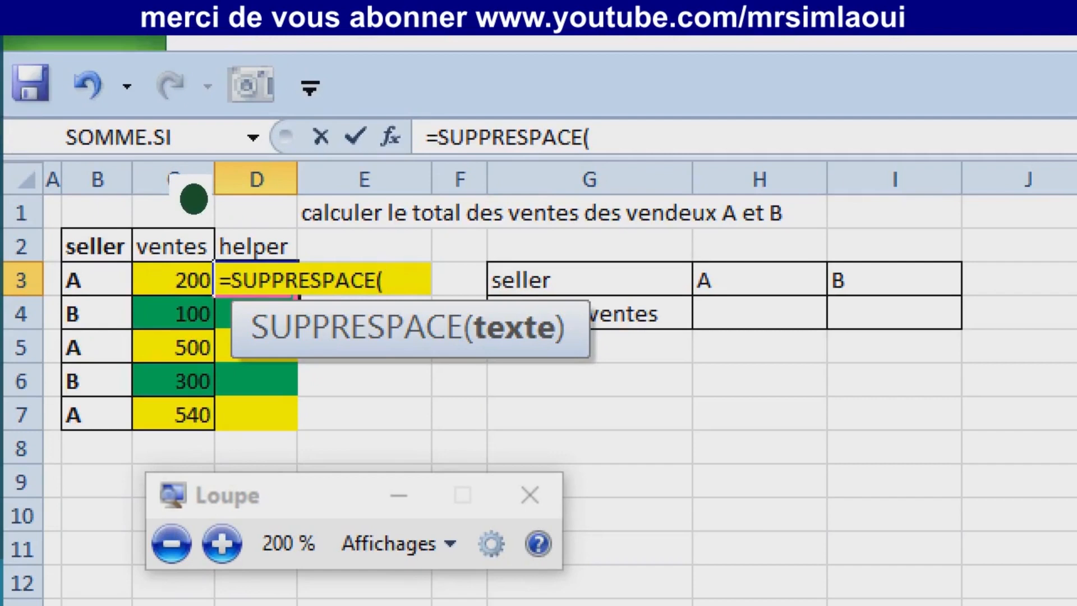
pyautogui.hotkey('ctrl', 'a')
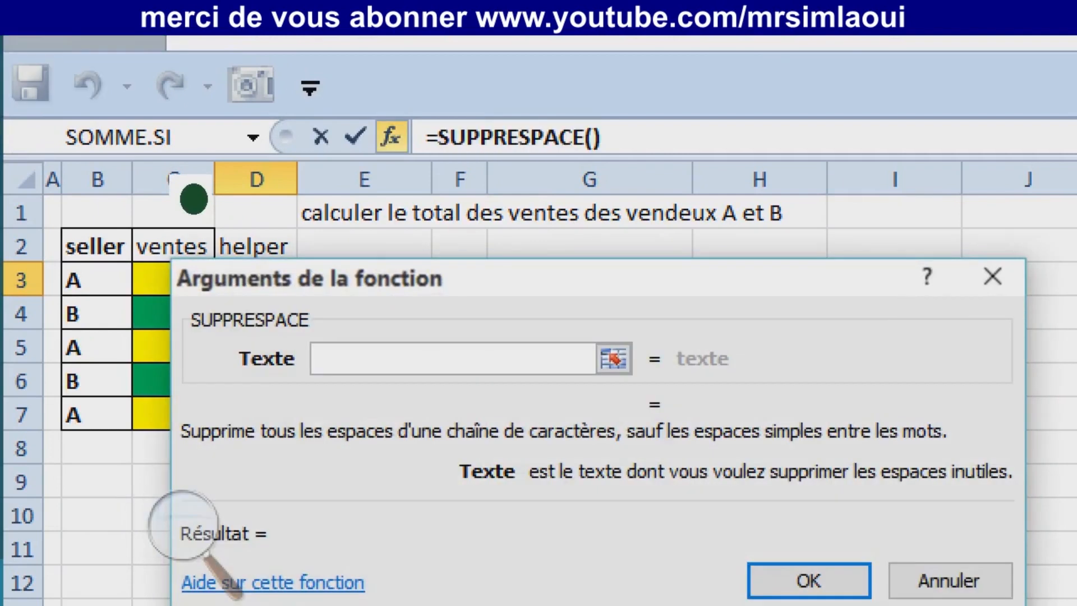
# Set the Texte argument to seller cell B3 and enter the SUPPRESPACE formula in D3
pyautogui.moveTo(194, 199); pyautogui.dragTo(150, 94)
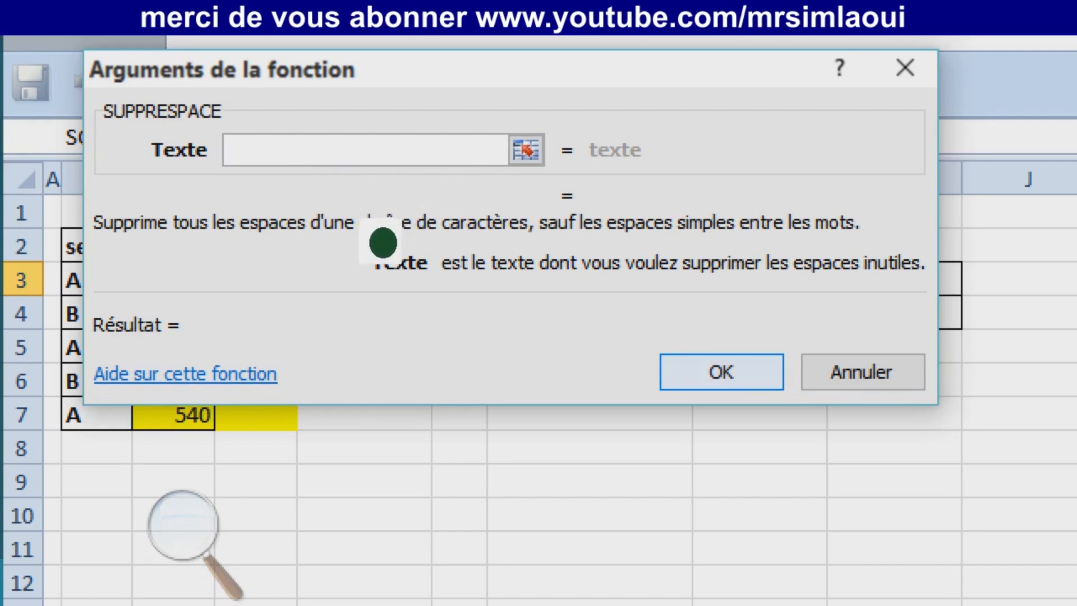
pyautogui.moveTo(234, 89); pyautogui.dragTo(390, 210)
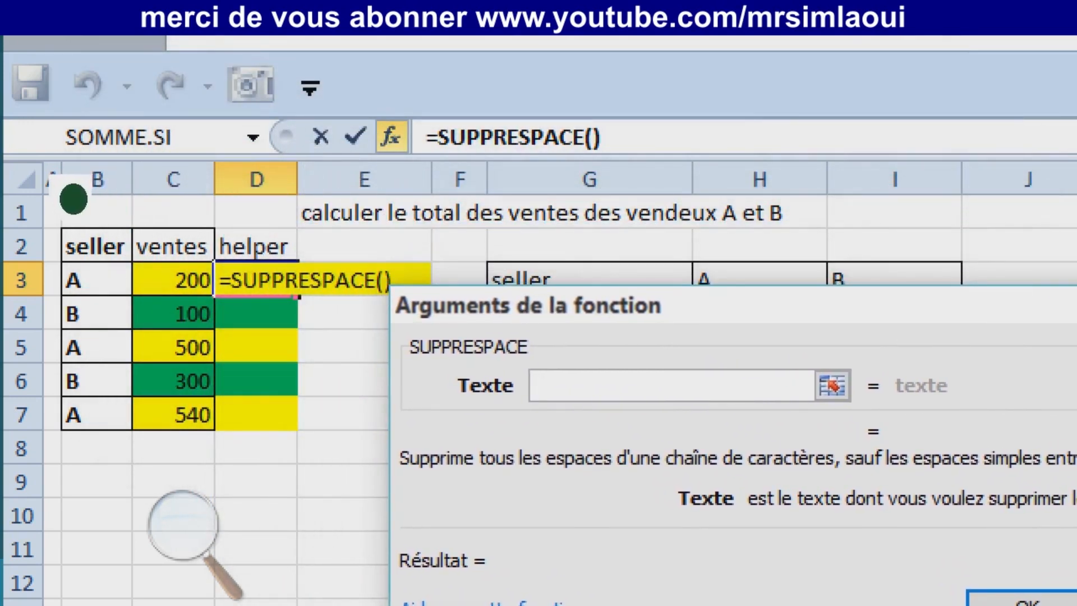
pyautogui.click(84, 280)
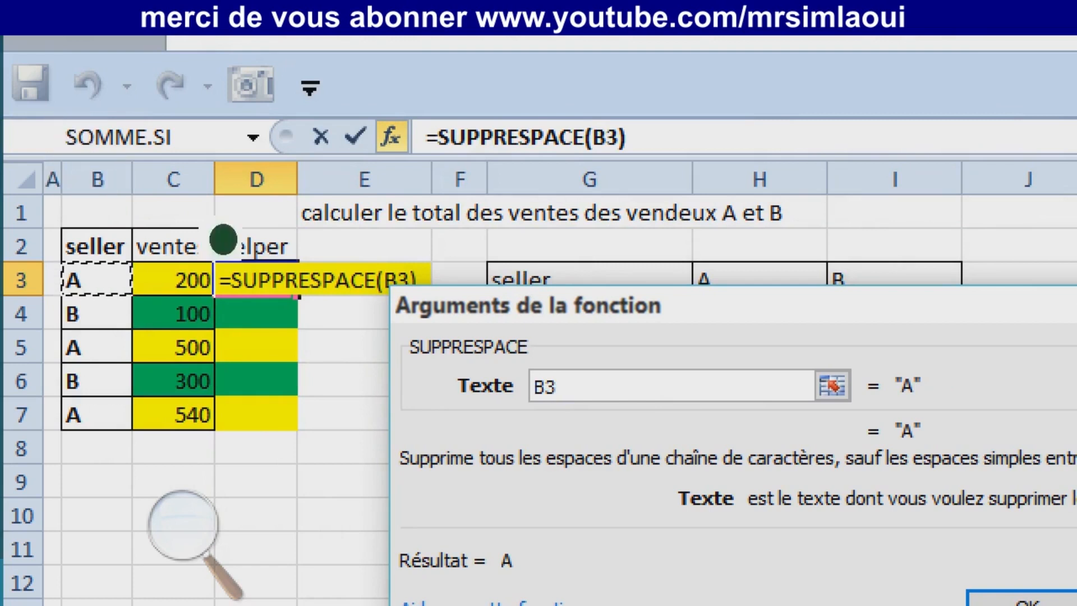
pyautogui.moveTo(482, 301); pyautogui.dragTo(255, 110)
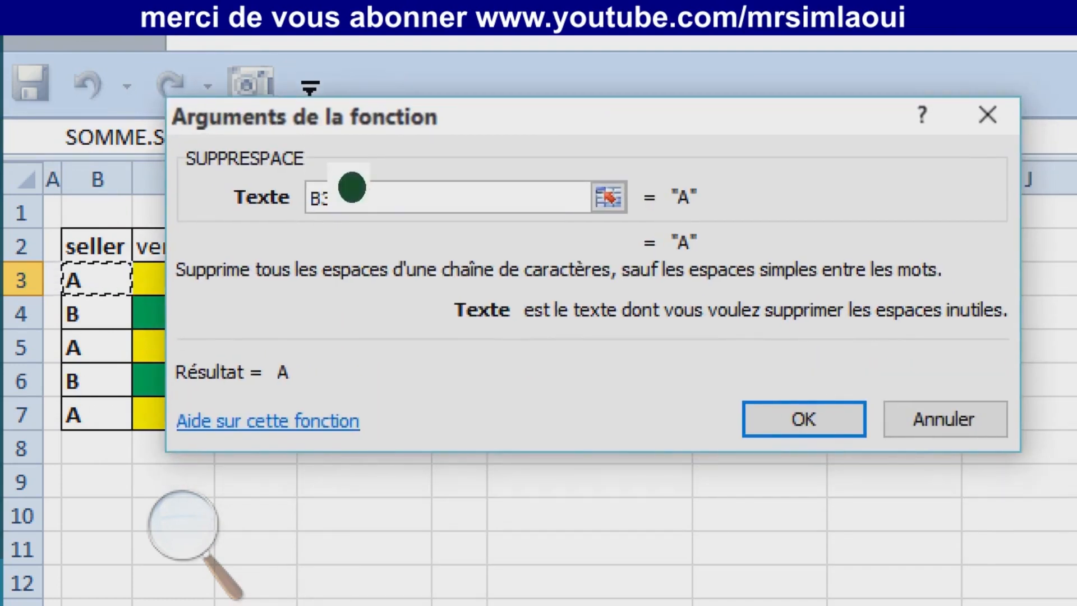
pyautogui.press('Return')
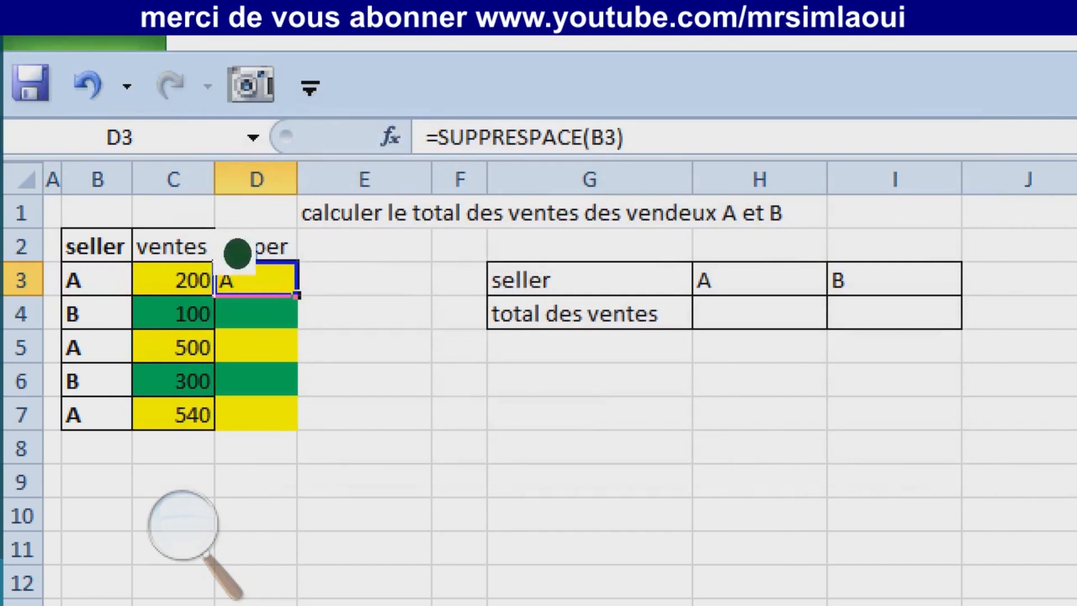
# Fill the D3 formula down the helper column to D7 and reselect the range D3:D7
pyautogui.doubleClick(297, 295)
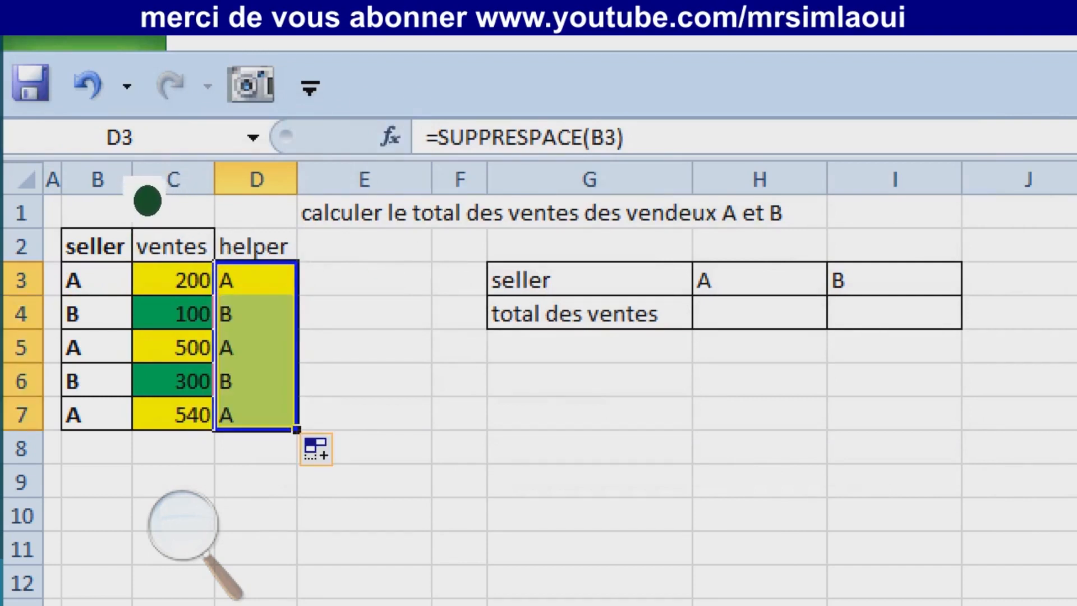
pyautogui.press('Down')
pyautogui.press('Up')
pyautogui.press('Down')
pyautogui.press('Up')
pyautogui.hotkey('shift', 'Down')
pyautogui.hotkey('shift', 'Down')
pyautogui.hotkey('shift', 'Down')
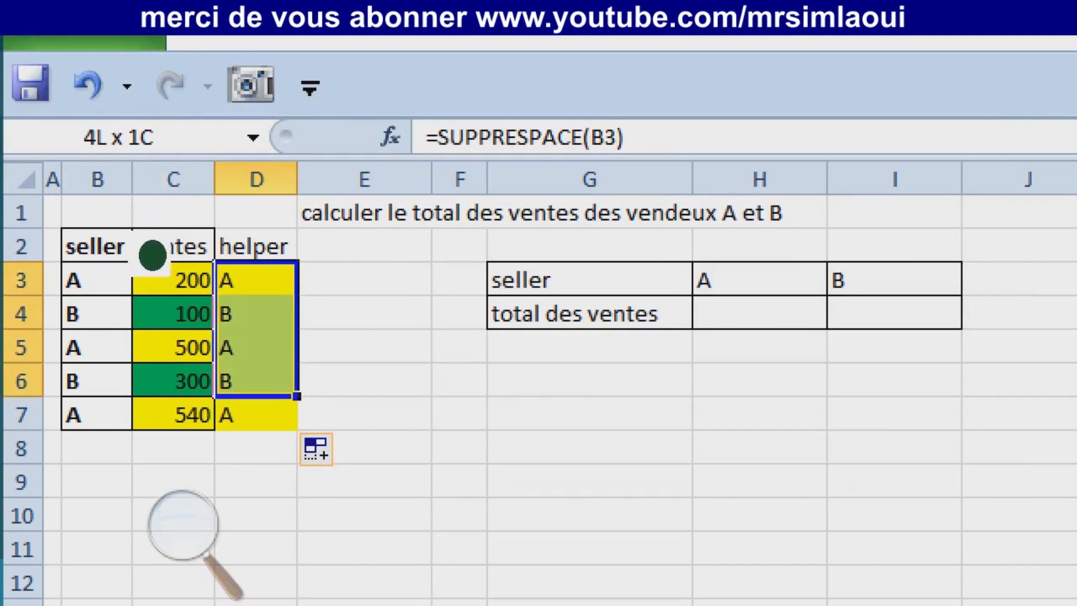
pyautogui.hotkey('shift', 'Down')
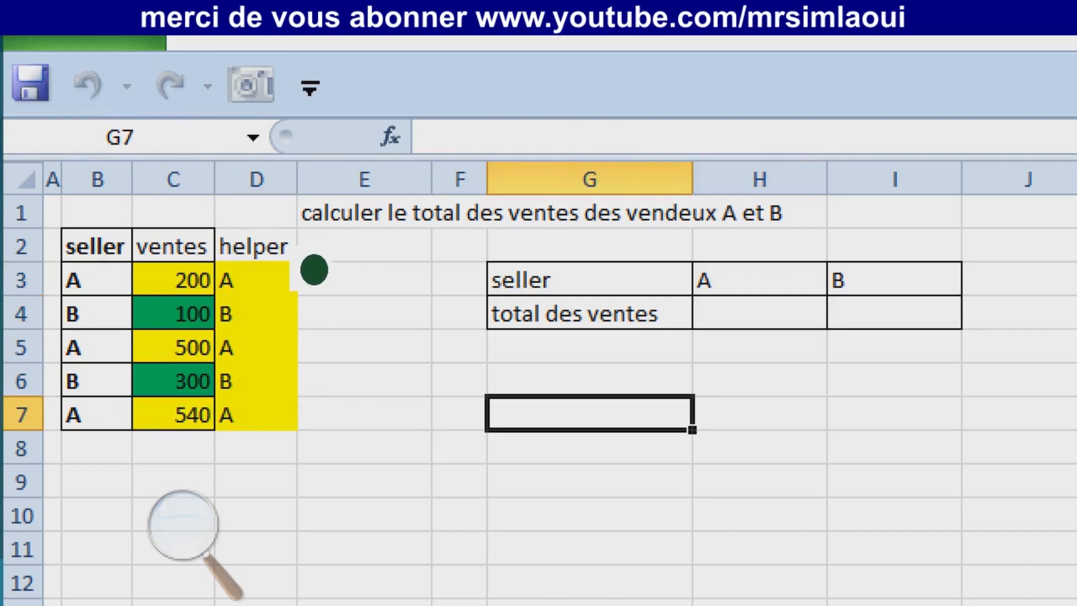
# Narrow column E and start a SOMME.SI formula in H4 for seller A's total sales
pyautogui.click(365, 179)
pyautogui.moveTo(432, 180); pyautogui.dragTo(342, 180)
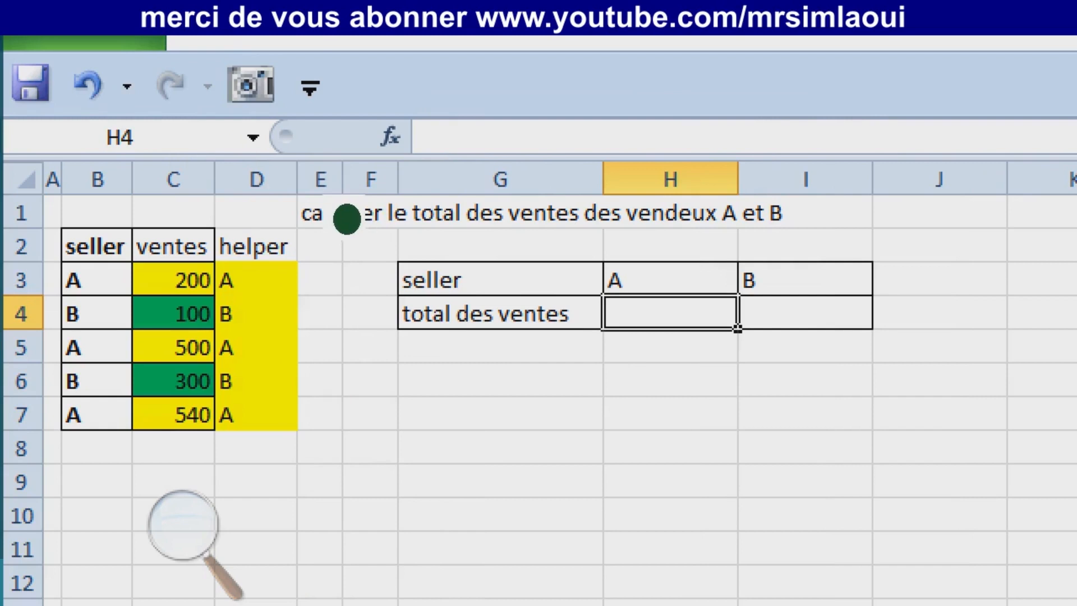
pyautogui.write('=som')
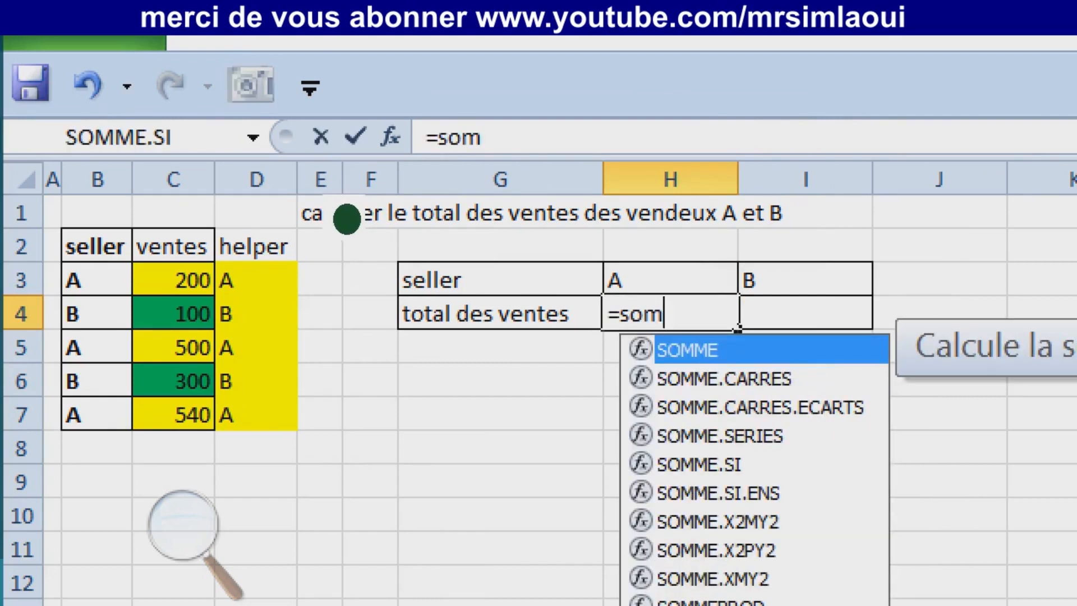
pyautogui.write('me.s')
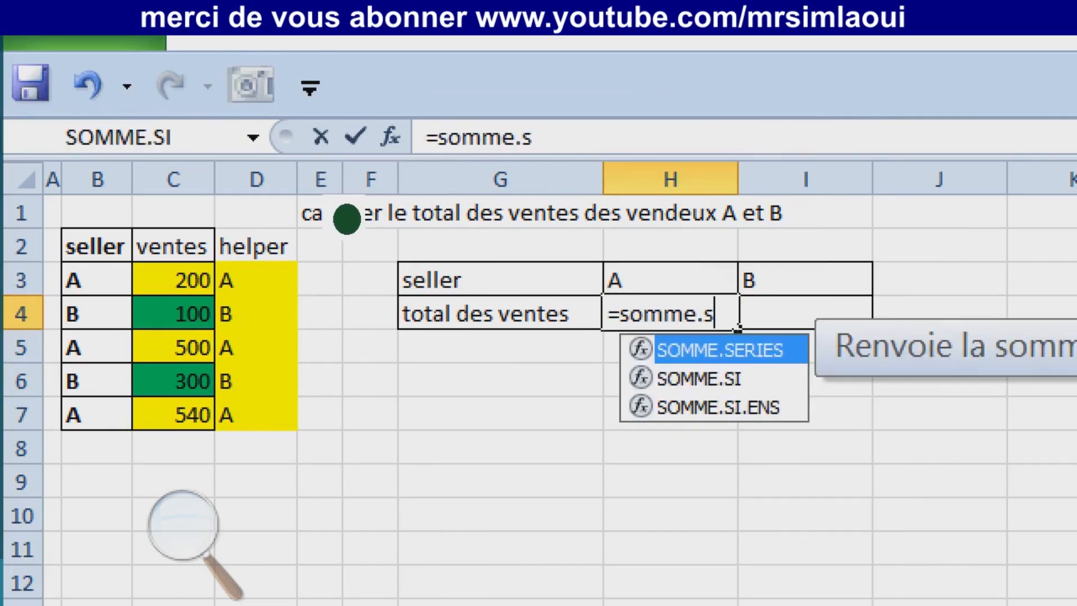
pyautogui.write('i')
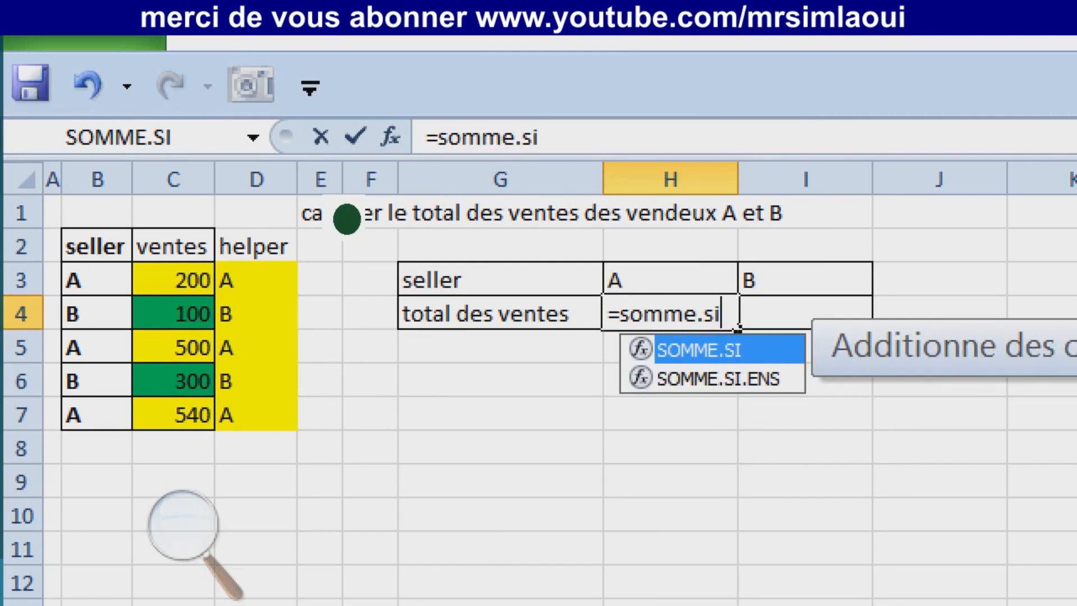
pyautogui.press('Tab')
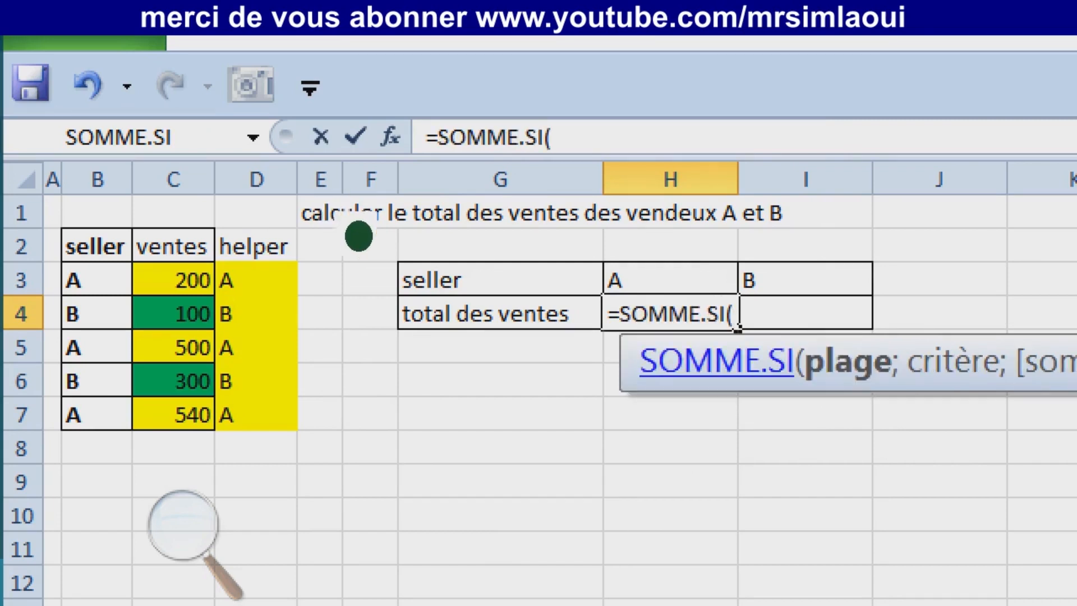
# Set the formula's criteria range to the helper cells as the absolute reference $D$3:$D$7
pyautogui.moveTo(722, 377); pyautogui.dragTo(235, 106)
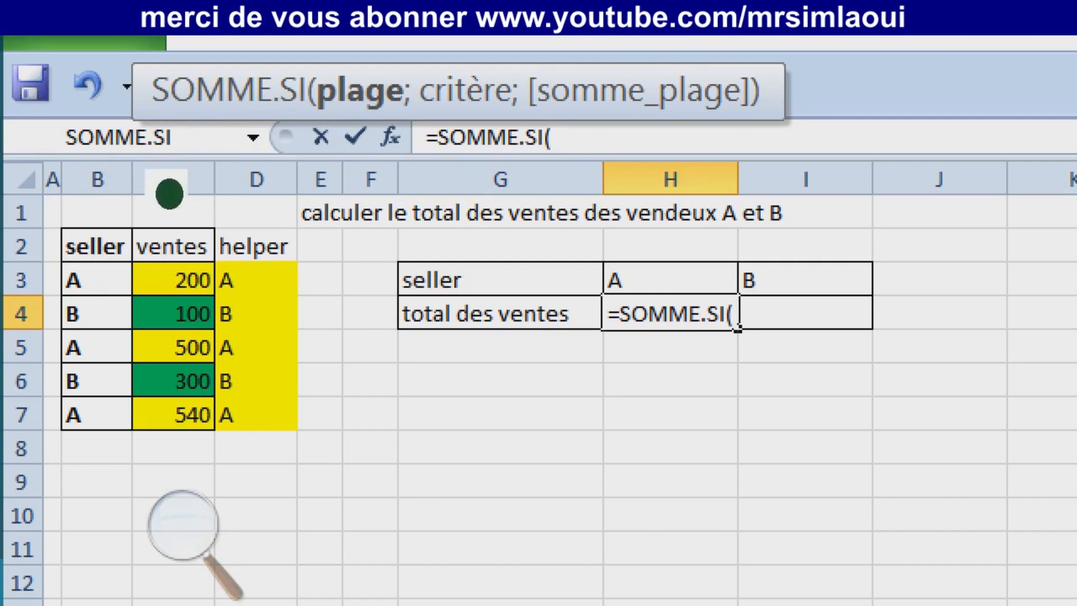
pyautogui.moveTo(256, 280); pyautogui.dragTo(261, 414)
pyautogui.click(586, 138)
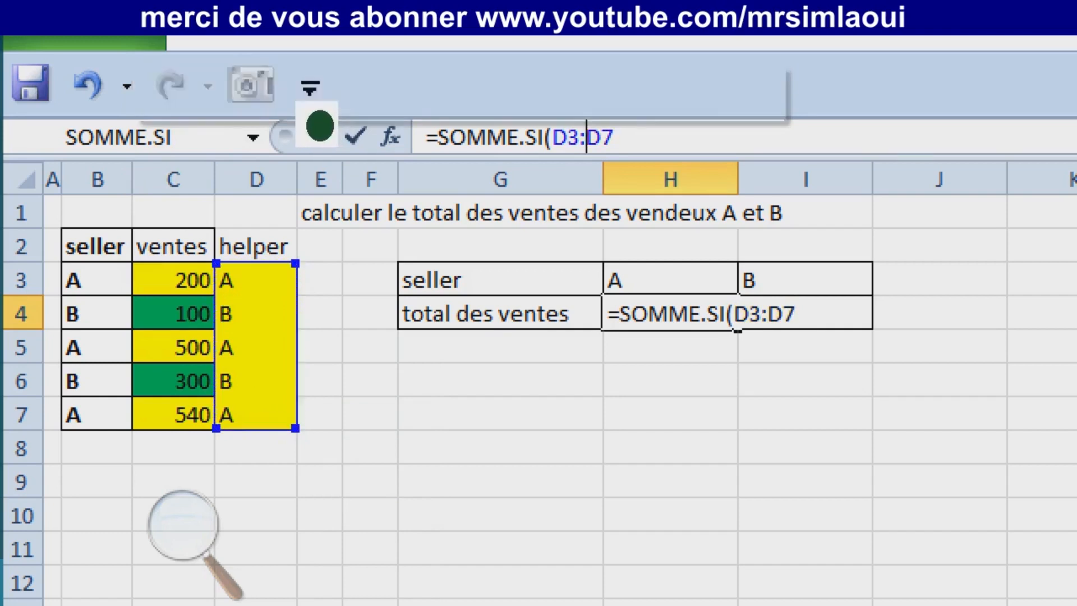
pyautogui.press('F4')
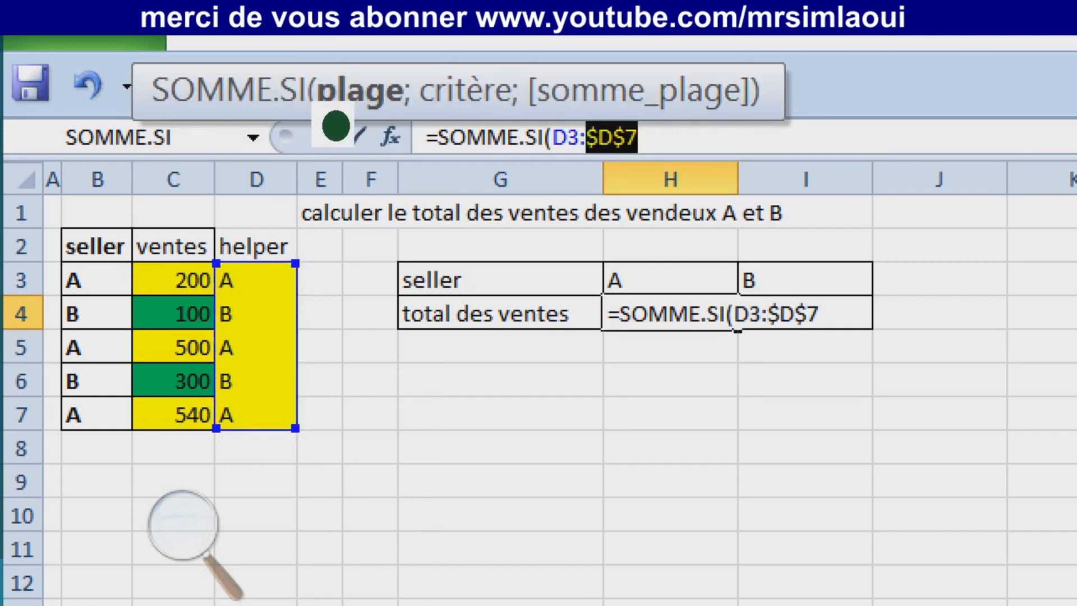
pyautogui.press('Left')
pyautogui.press('Left')
pyautogui.press('Left')
pyautogui.press('F4')
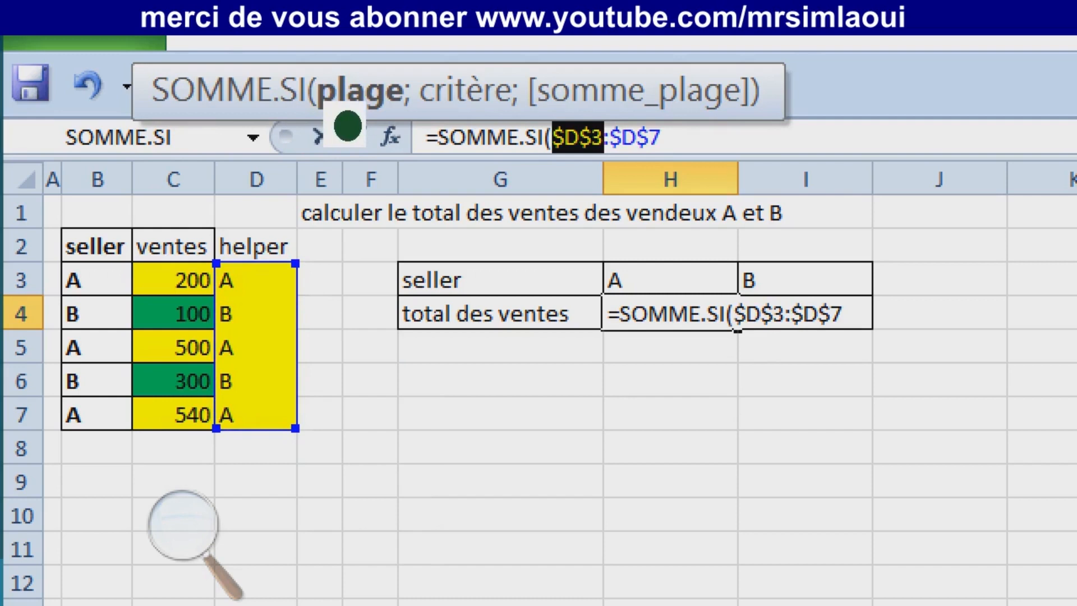
pyautogui.moveTo(343, 101); pyautogui.dragTo(411, 170)
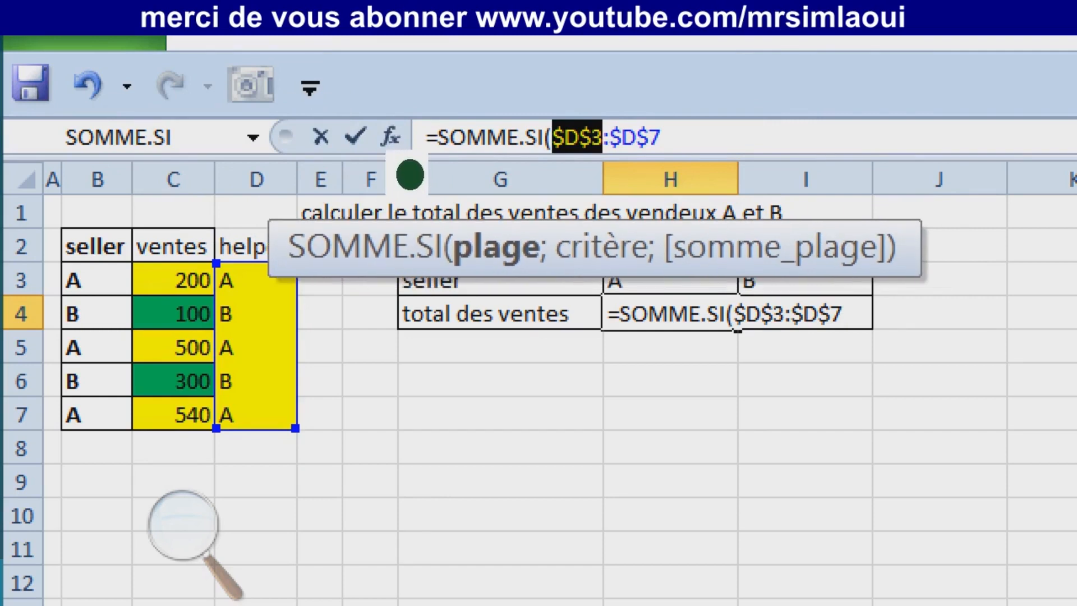
# Add seller cell H3 as the criterion of the SOMME.SI formula in H4
pyautogui.press('End')
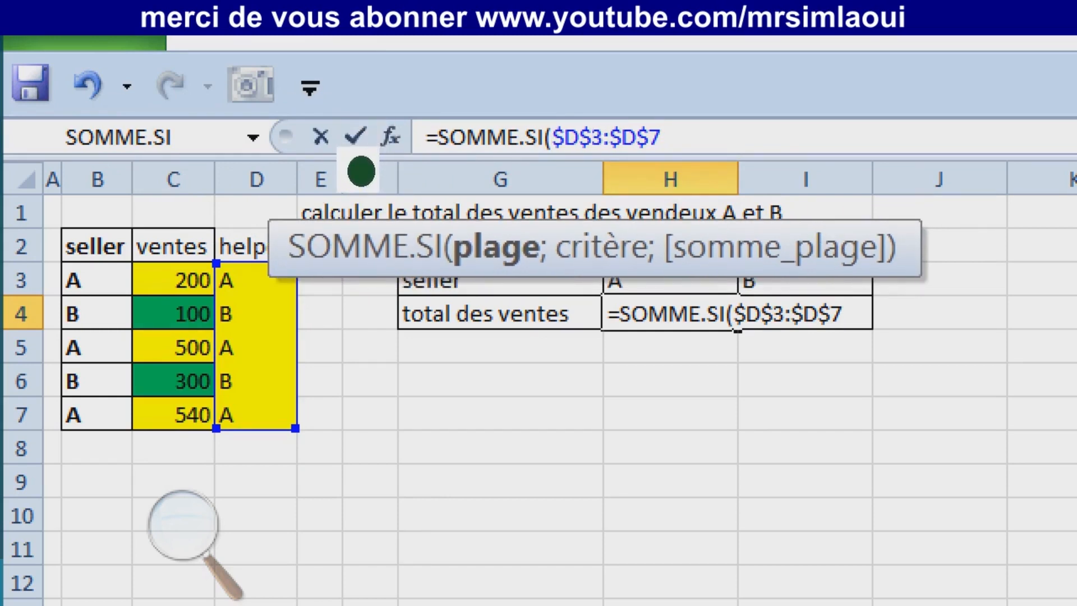
pyautogui.write(';')
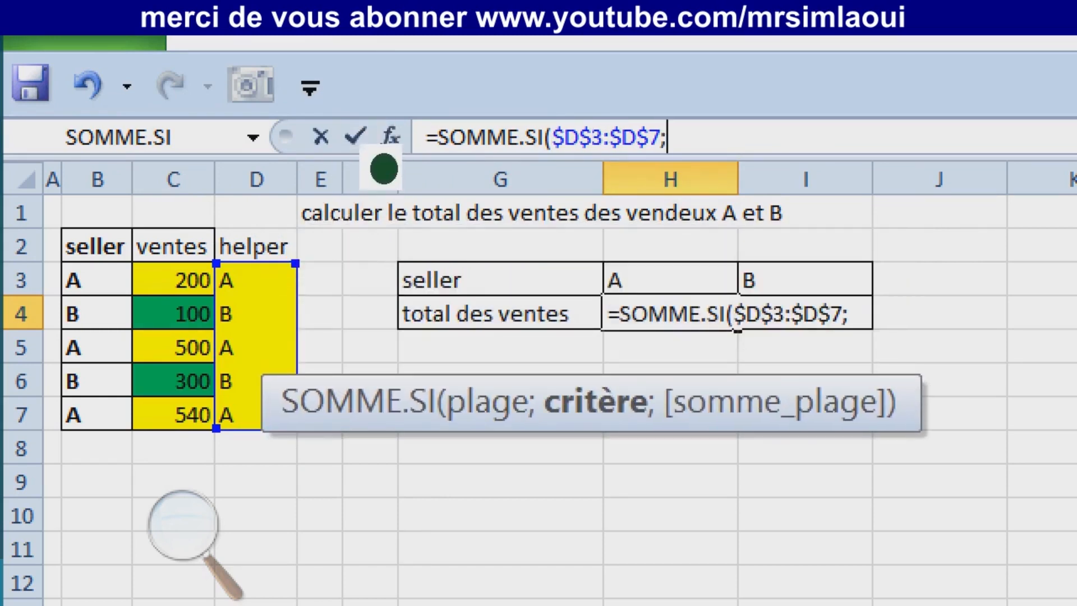
pyautogui.press('Up')
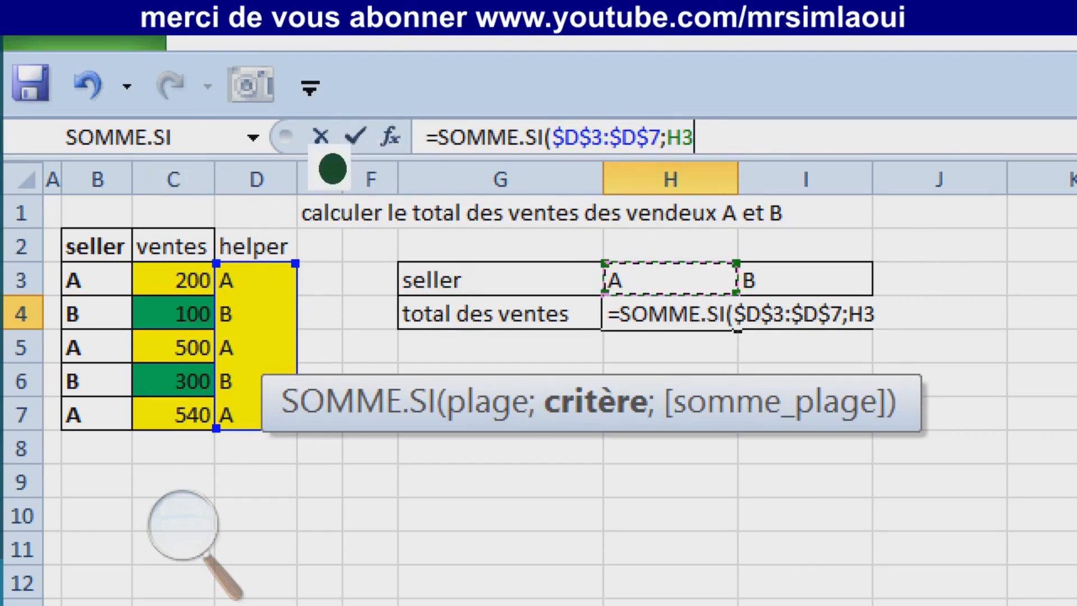
pyautogui.write(';')
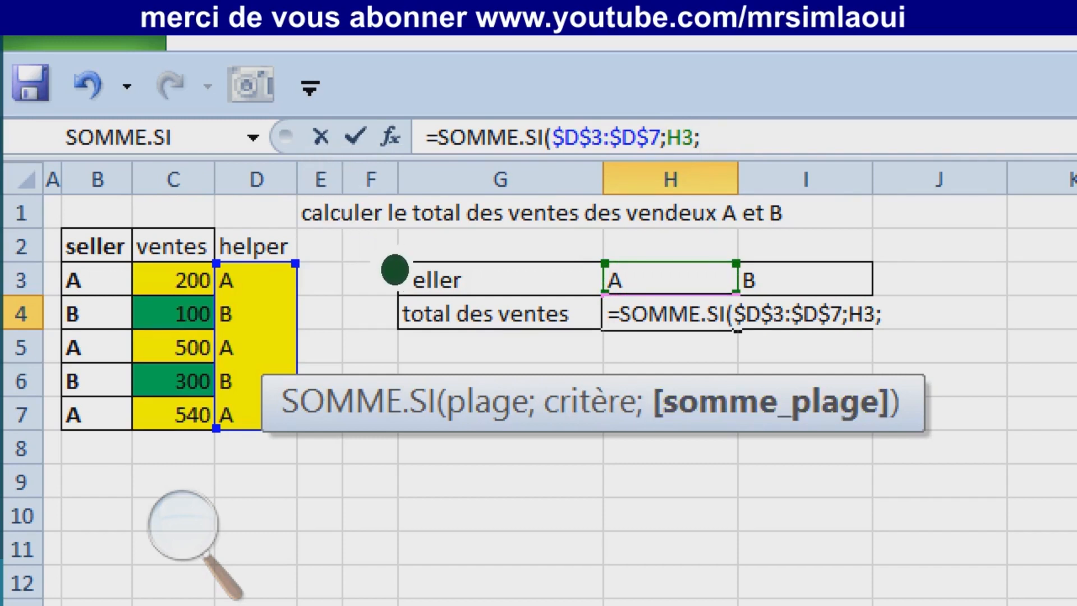
# Move the function hint aside and set the formula's sum range to the sales cells C3:C7
pyautogui.moveTo(395, 270); pyautogui.dragTo(286, 94)
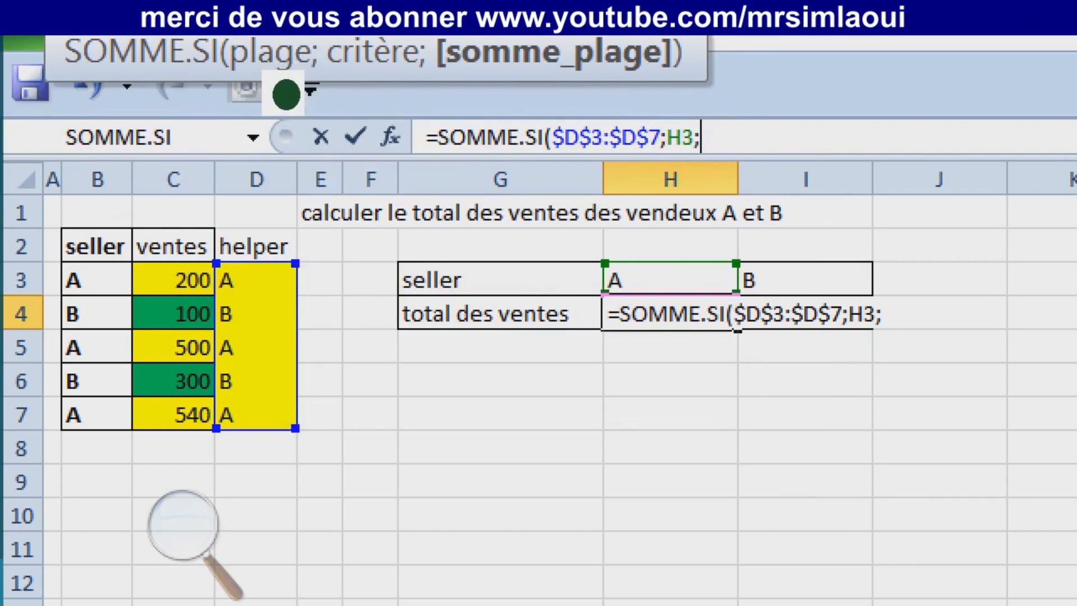
pyautogui.write('C3')
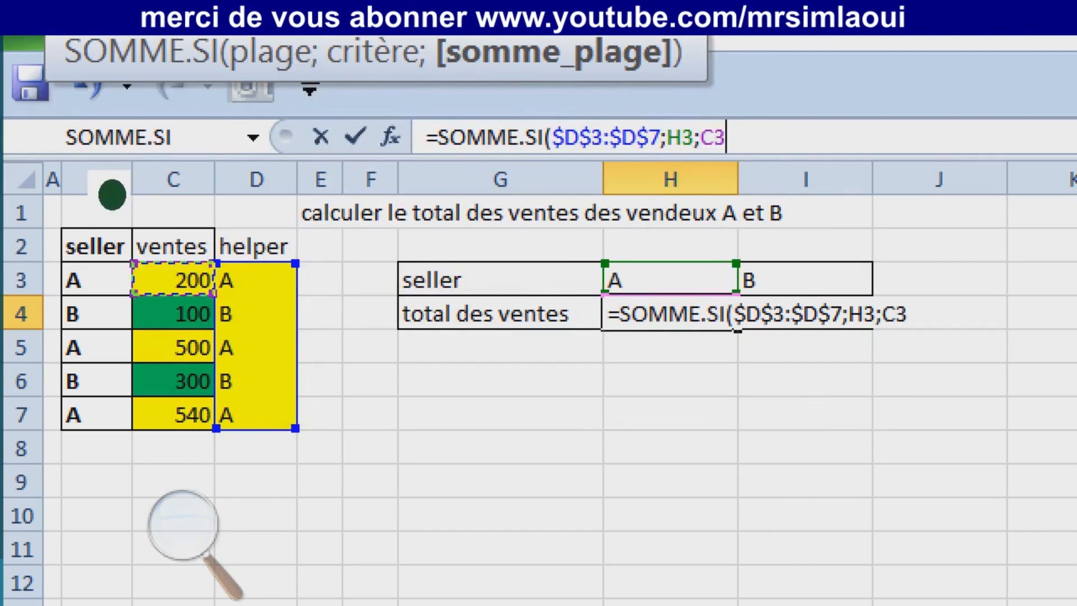
pyautogui.hotkey('shift', 'Down')
pyautogui.hotkey('shift', 'Down')
pyautogui.hotkey('shift', 'Down')
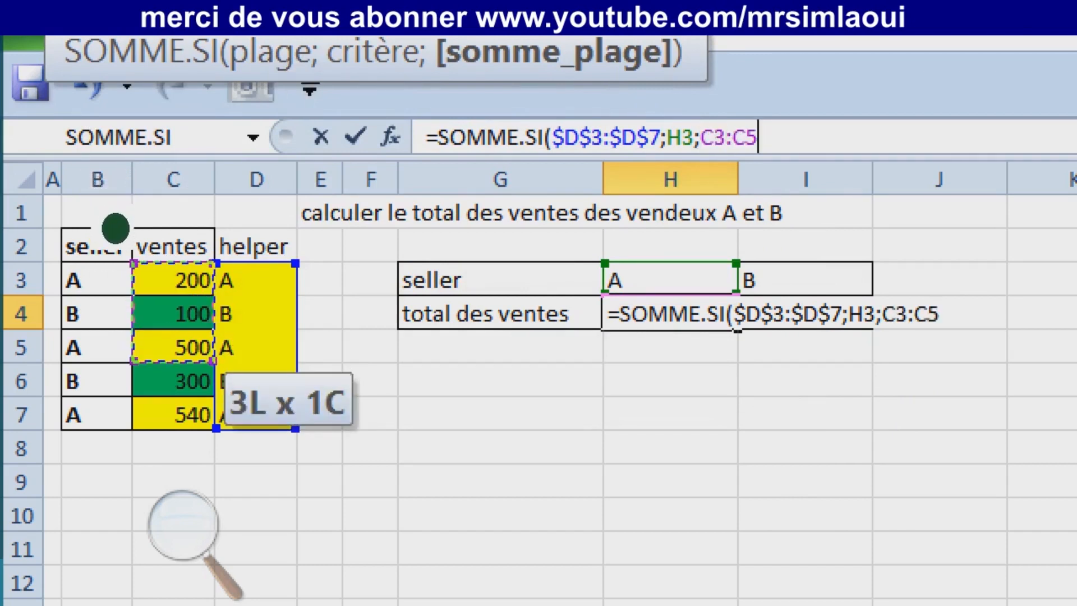
pyautogui.hotkey('shift', 'Down')
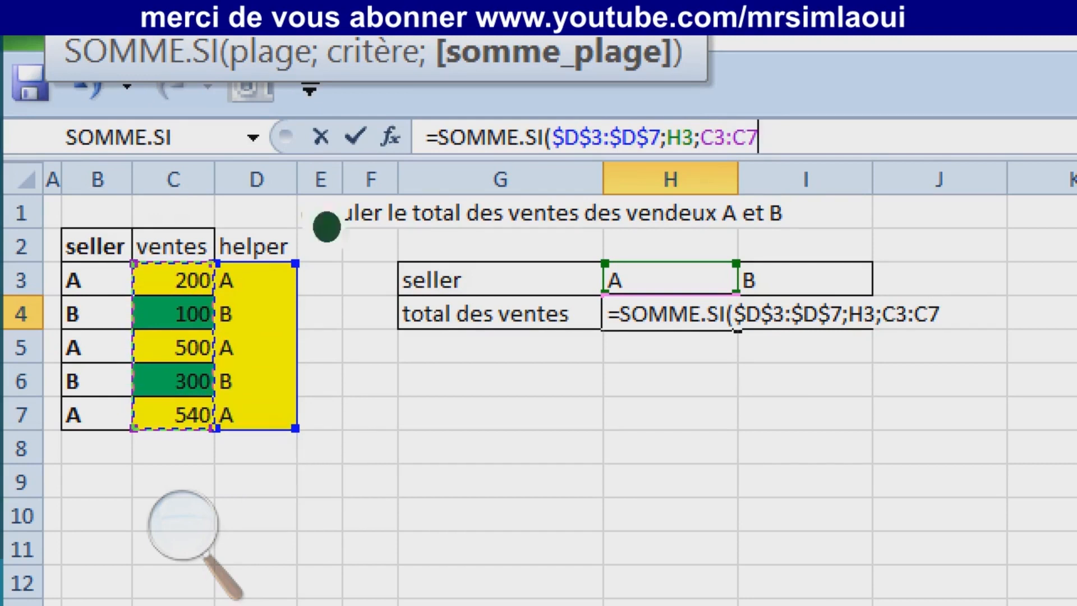
# Make the formula's sum range absolute as $C$3:$C$7
pyautogui.click(727, 136)
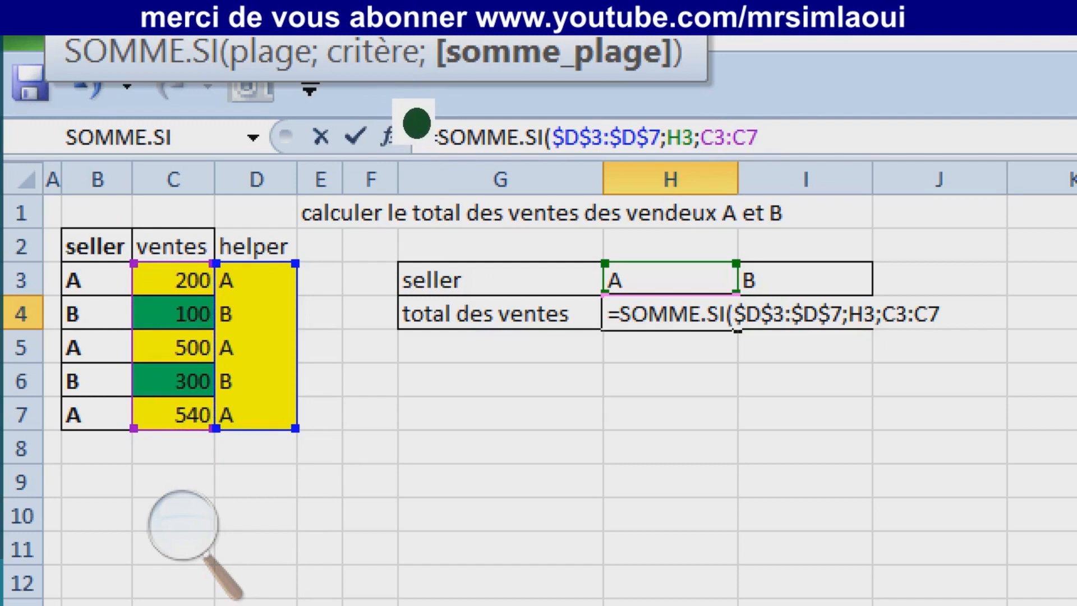
pyautogui.press('F4')
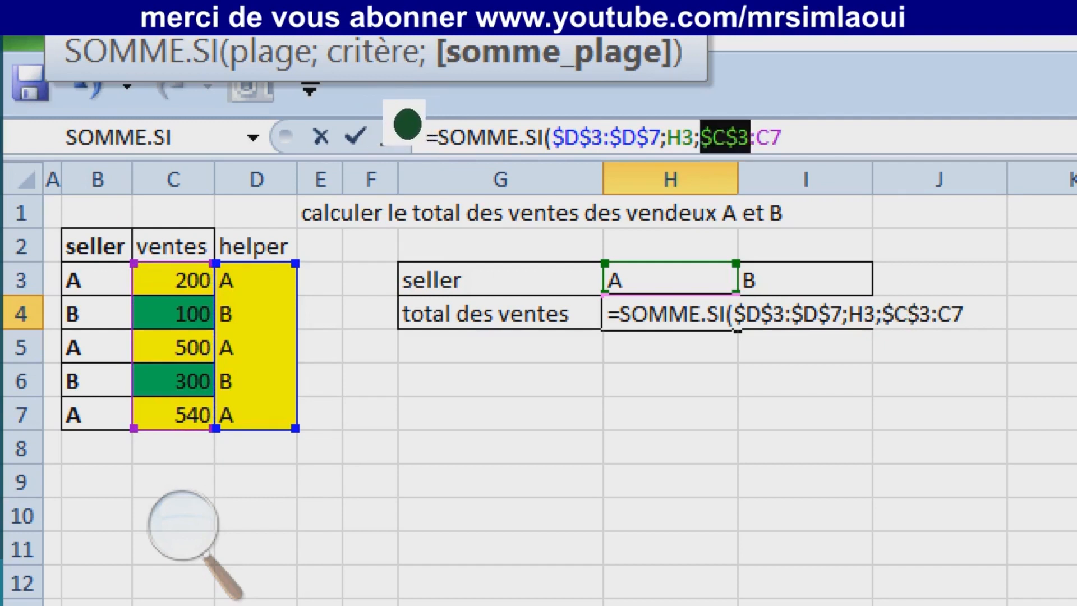
pyautogui.press('Right')
pyautogui.press('Right')
pyautogui.press('Right')
pyautogui.press('F4')
pyautogui.press('Right')
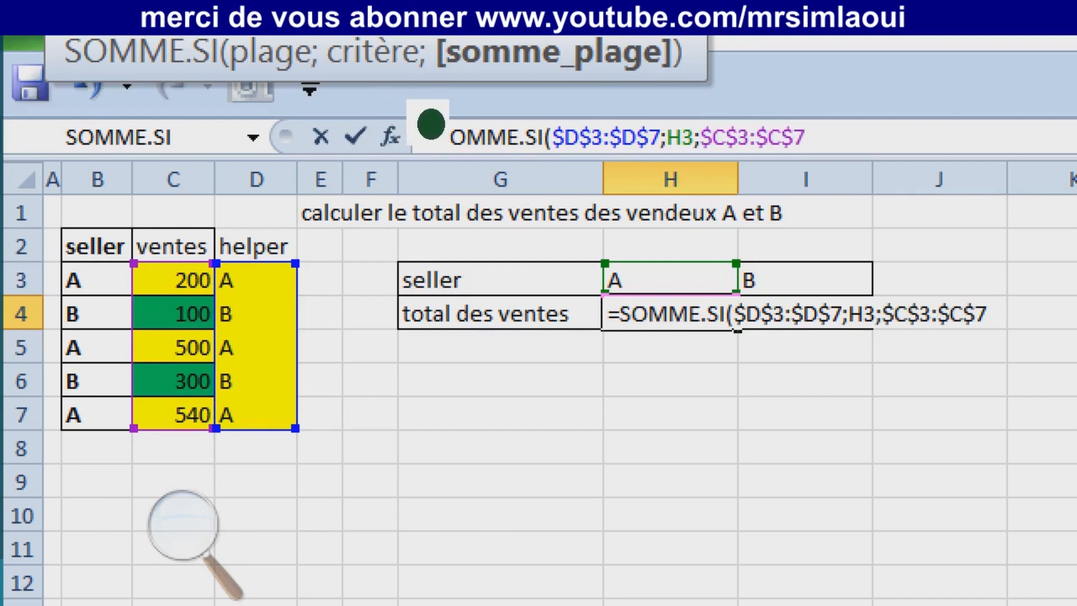
# Cycle the sum range references back to relative C3:C7 and make them absolute again as $C$3:$C$7
pyautogui.press('Left')
pyautogui.press('F4')
pyautogui.press('F4')
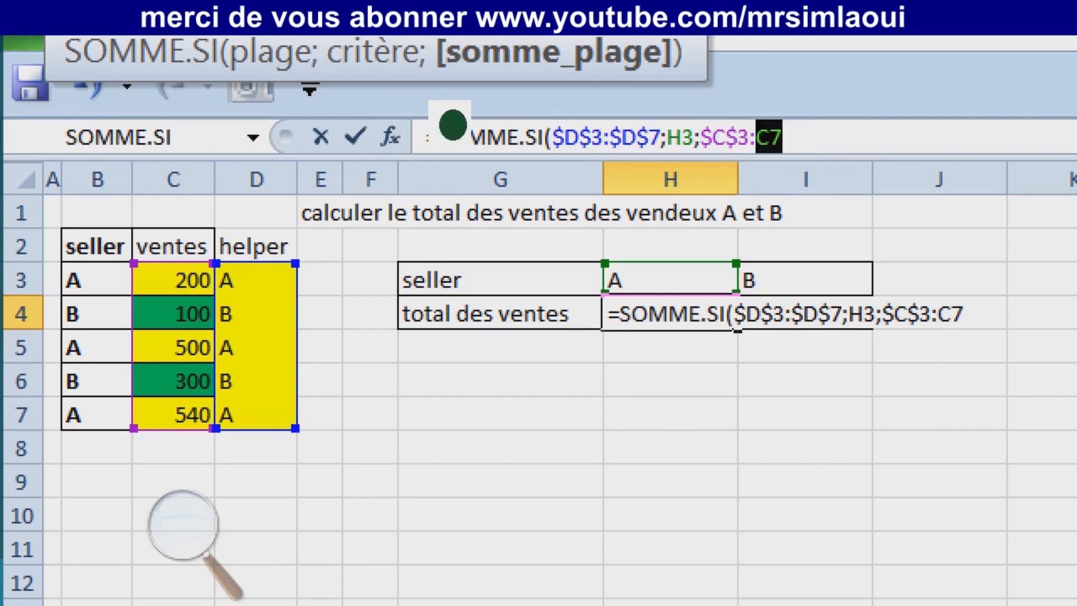
pyautogui.press('Left')
pyautogui.press('Left')
pyautogui.press('F4')
pyautogui.press('F4')
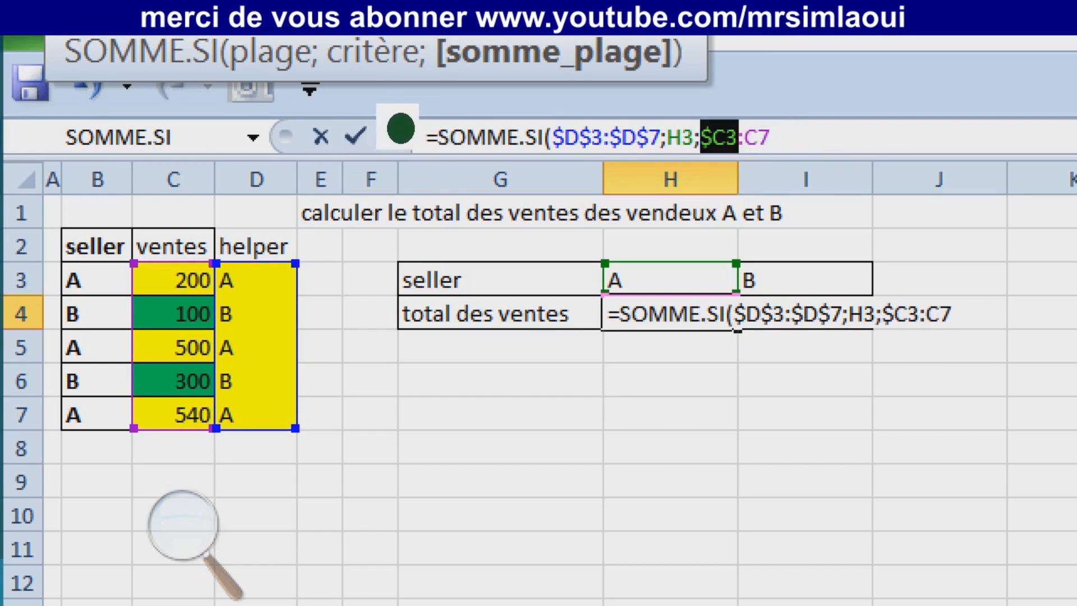
pyautogui.press('F4')
pyautogui.press('Right')
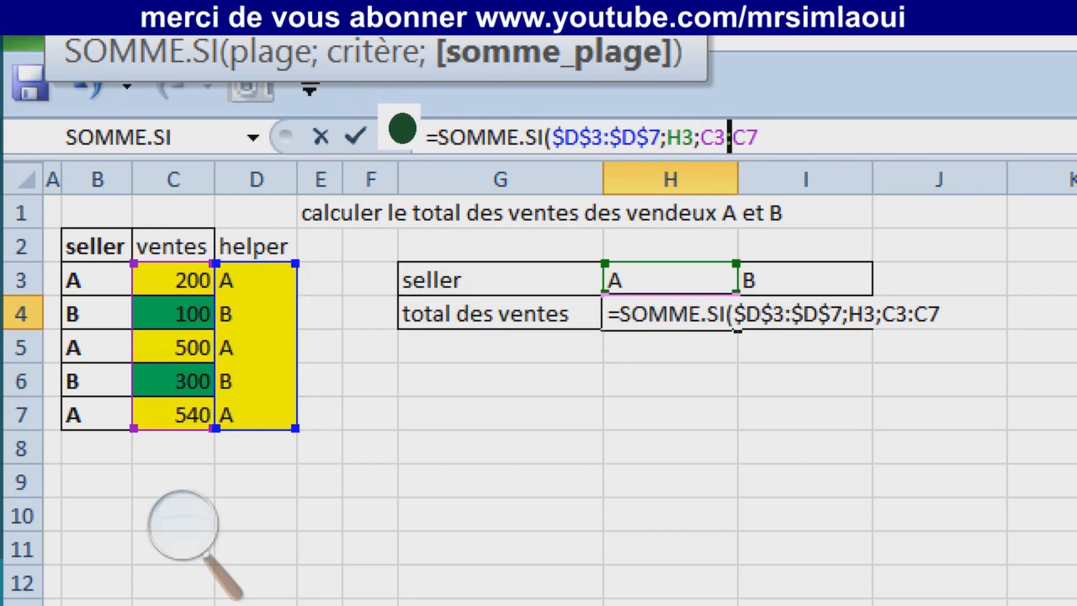
pyautogui.press('F4')
pyautogui.press('Right')
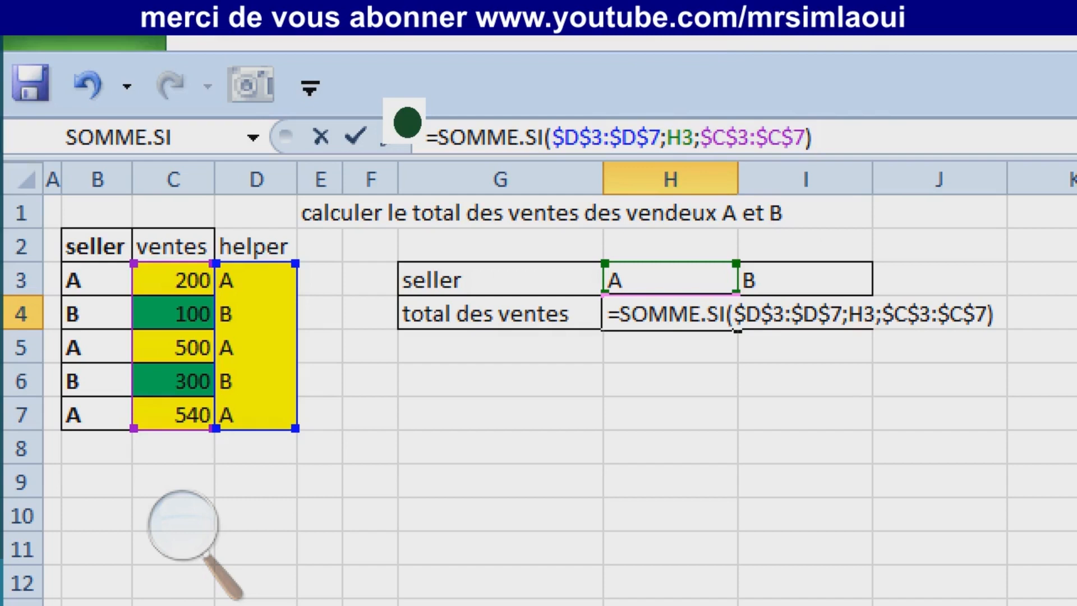
# Enter the completed SOMME.SI formula in H4 and fill it across to I4 for seller B
pyautogui.hotkey('ctrl', 'Return')
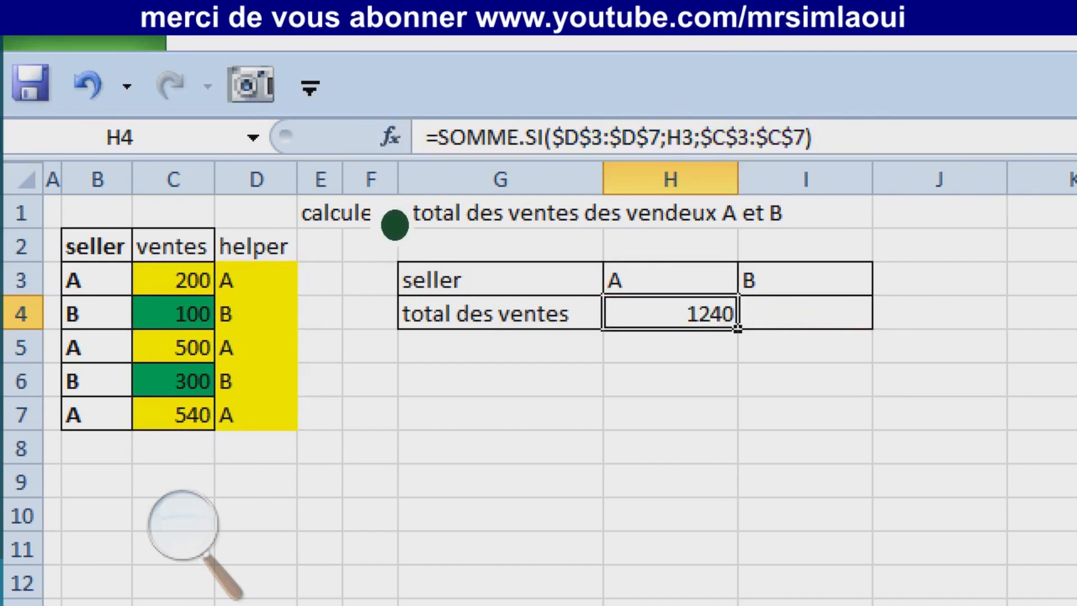
pyautogui.moveTo(738, 330); pyautogui.dragTo(806, 323)
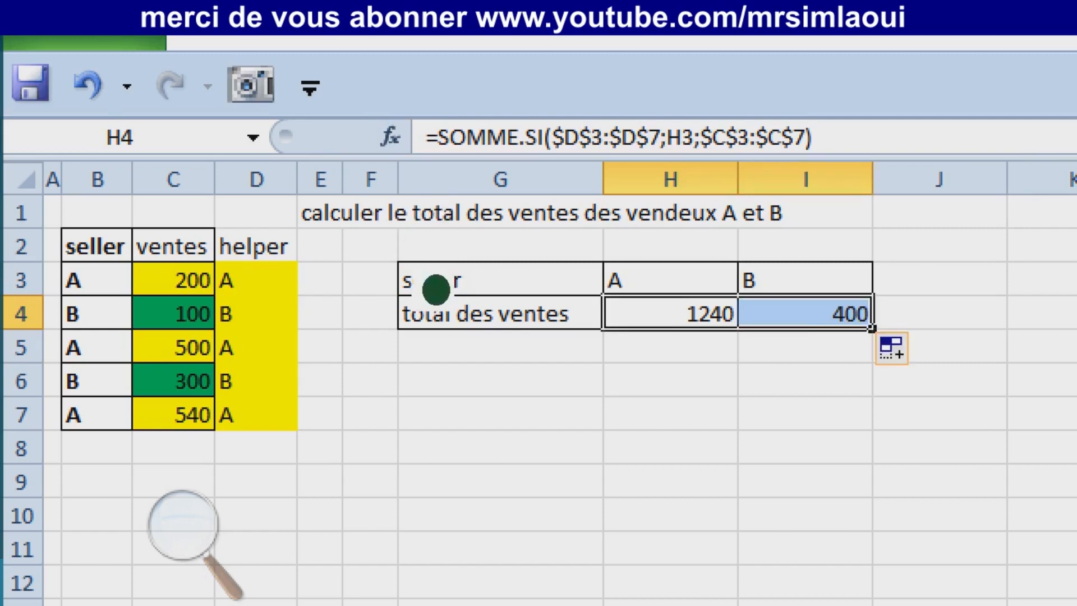
pyautogui.click(803, 415)
# Set seller A's sales in C3, C5 and C7 to 100 each and check the total in H4
pyautogui.click(171, 279)
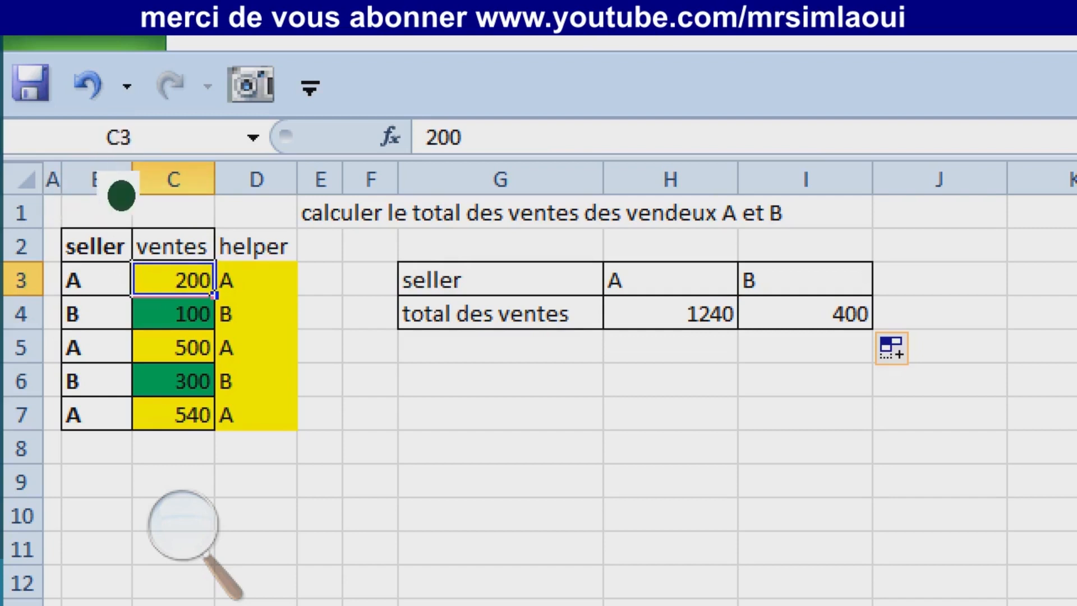
pyautogui.write('100')
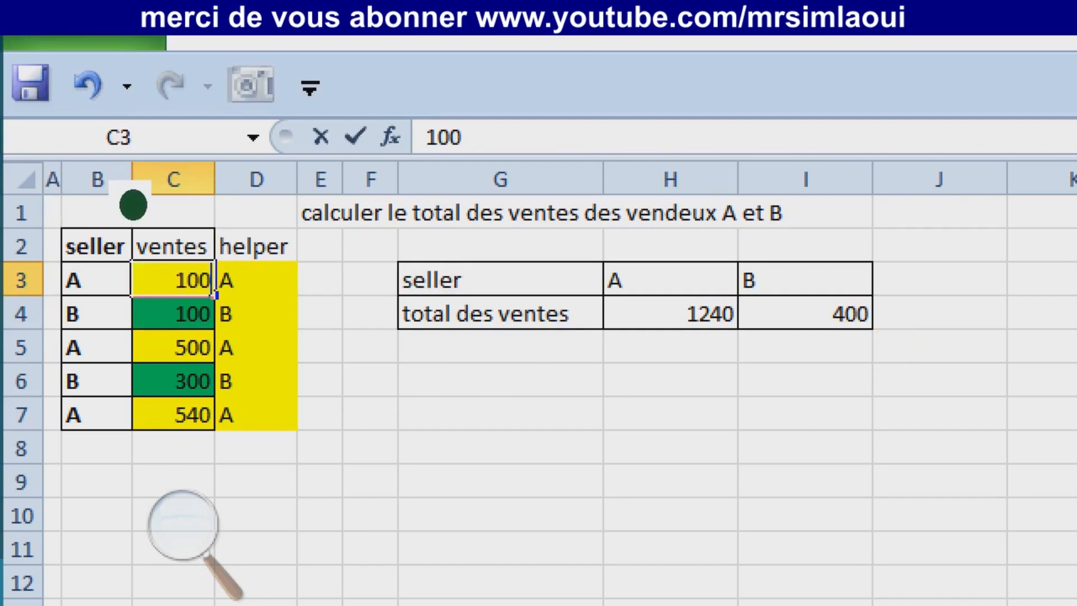
pyautogui.press('Return')
pyautogui.press('Return')
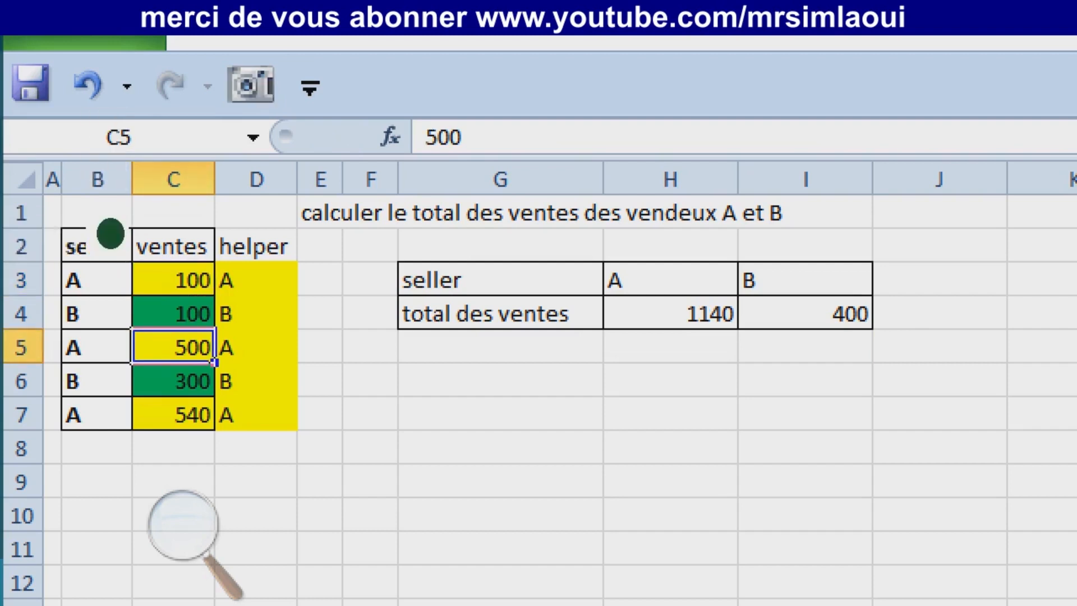
pyautogui.write('10')
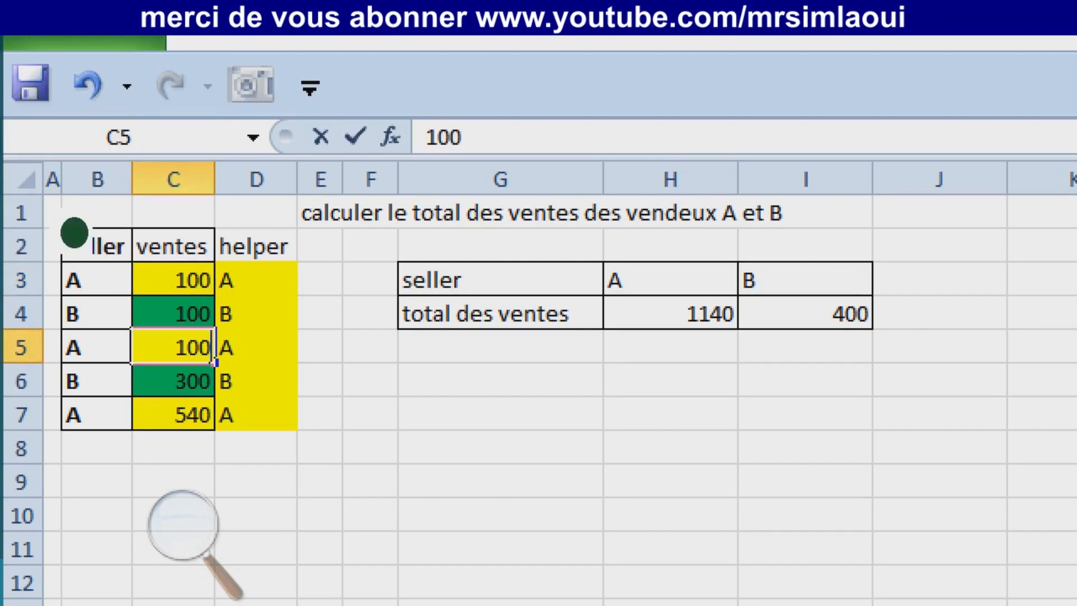
pyautogui.press('Down')
pyautogui.press('Down')
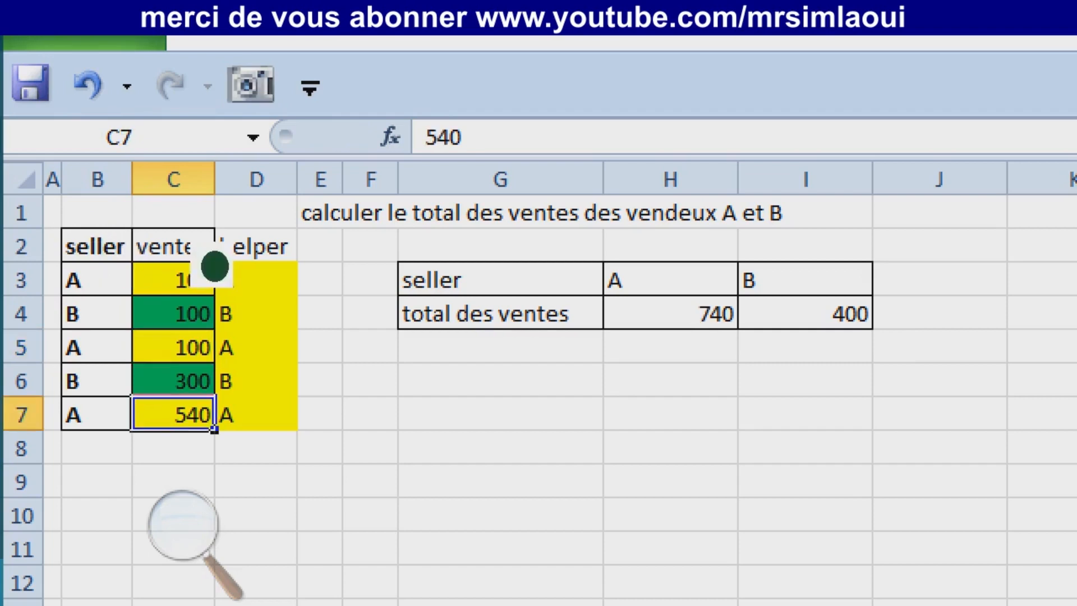
pyautogui.write('100')
pyautogui.press('Return')
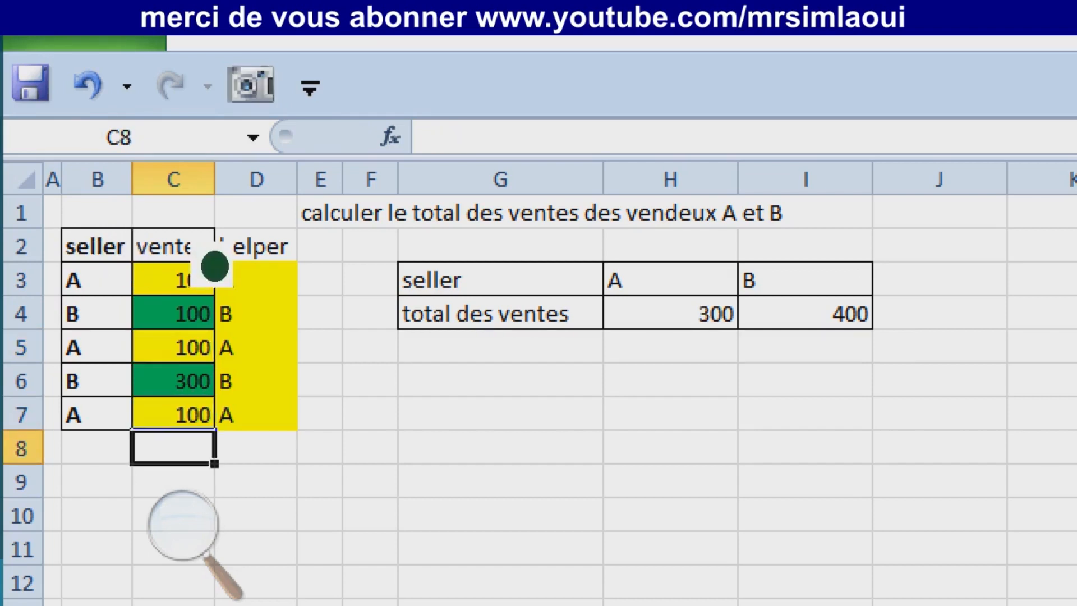
pyautogui.click(670, 313)
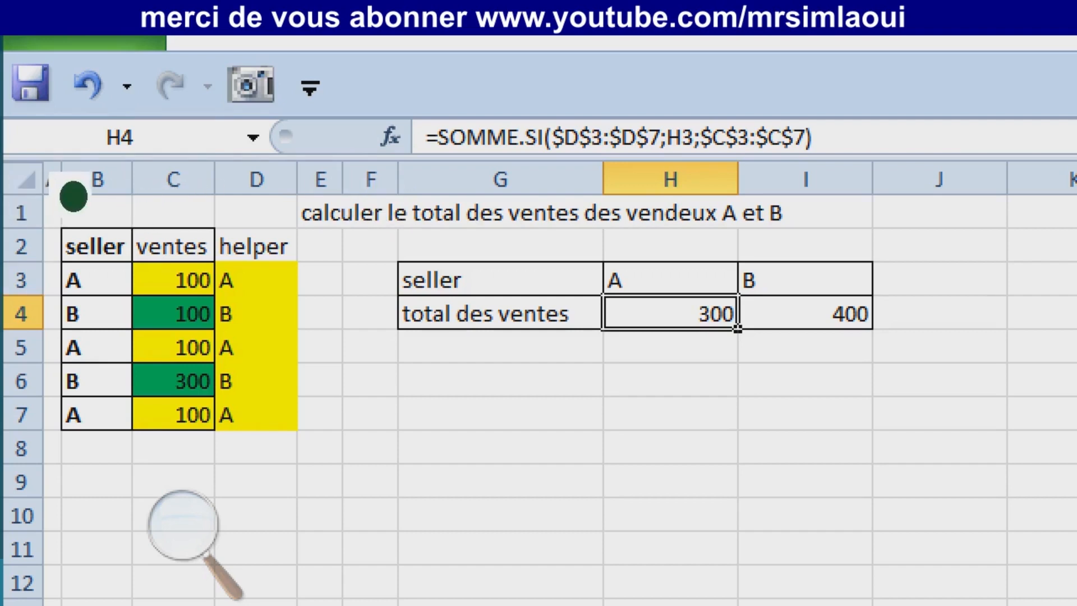
# Copy the seller list with its header from B2:B7 into column N starting at N1
pyautogui.click(96, 280)
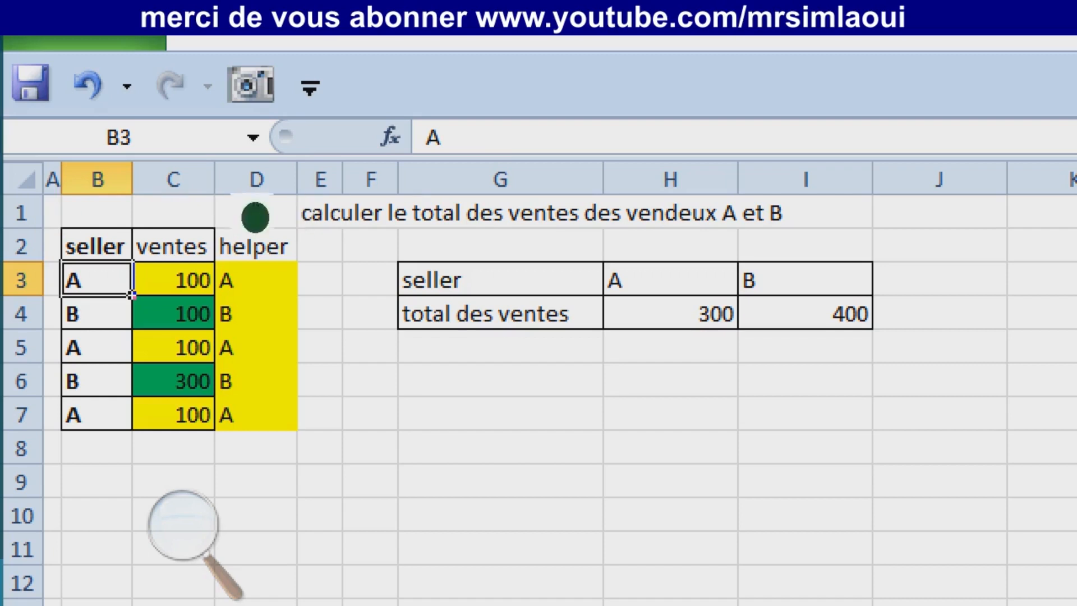
pyautogui.press('Up')
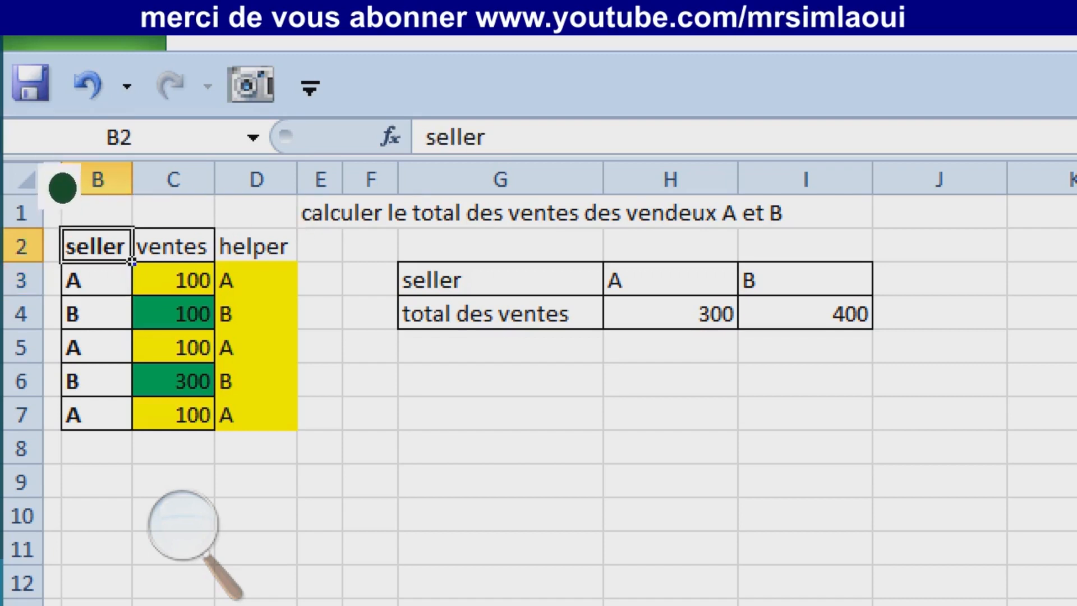
pyautogui.hotkey('shift', 'Down')
pyautogui.hotkey('shift', 'Down')
pyautogui.hotkey('shift', 'Down')
pyautogui.hotkey('shift', 'Down')
pyautogui.hotkey('shift', 'Down')
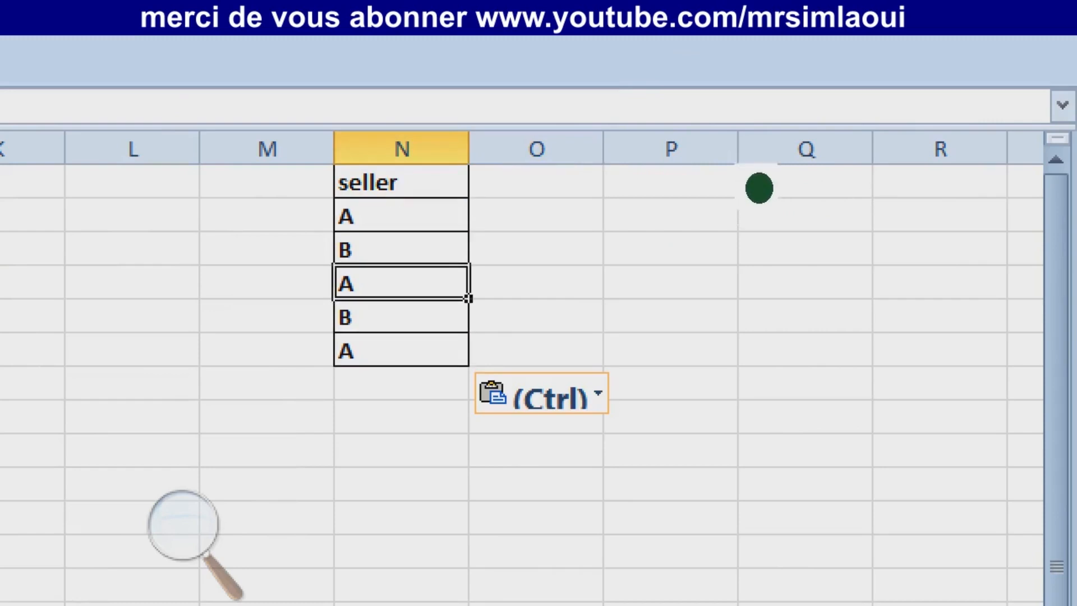
# Enter the header "nb caractères" in O1 beside the copied seller list and widen column O to fit it
pyautogui.press('Up')
pyautogui.press('Right')
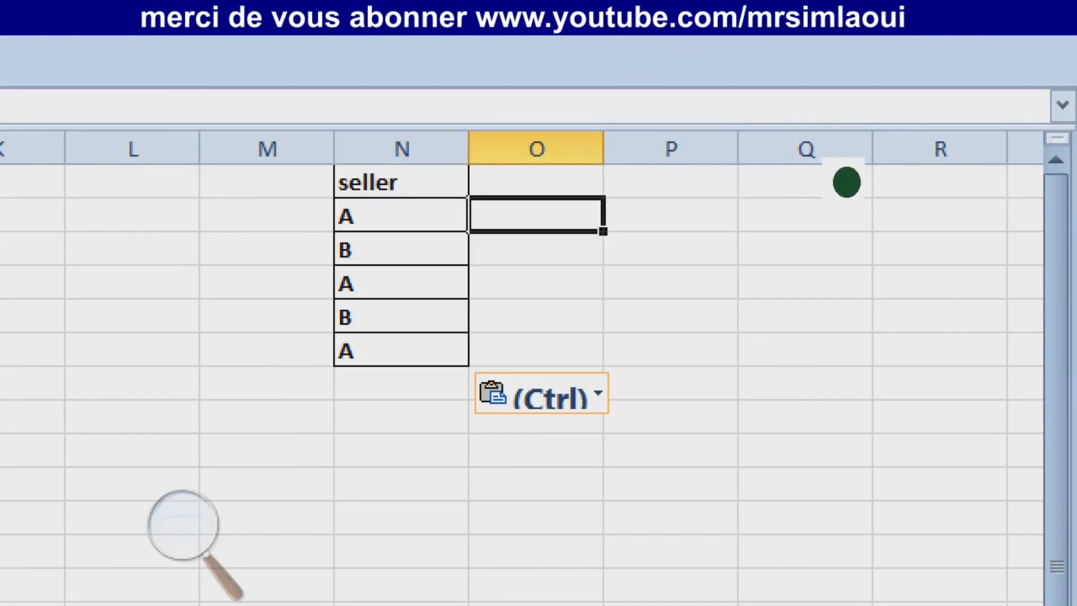
pyautogui.write('nb caractèr')
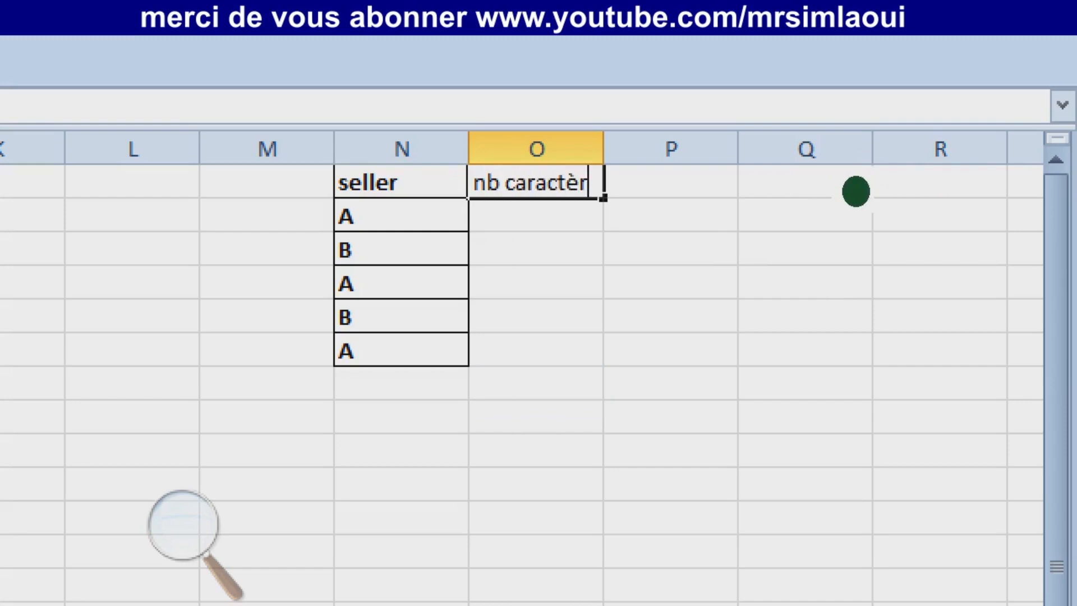
pyautogui.write('es')
pyautogui.press('Return')
pyautogui.press('Return')
pyautogui.moveTo(603, 149); pyautogui.dragTo(662, 148)
pyautogui.press('Up')
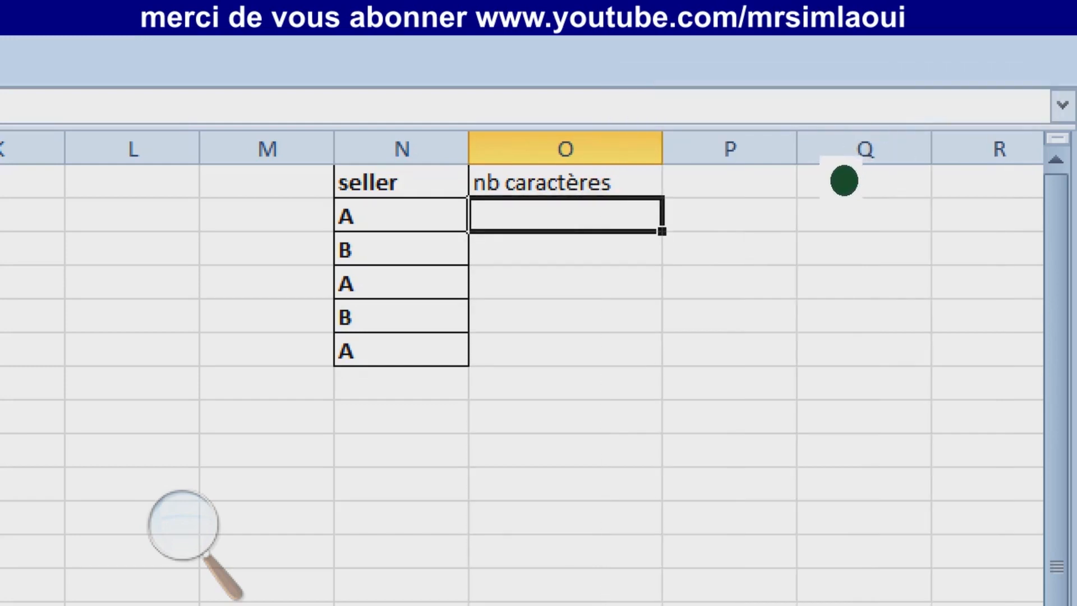
# Start an NBCAR formula in O2 to count the characters of the first copied seller name
pyautogui.write('=nb')
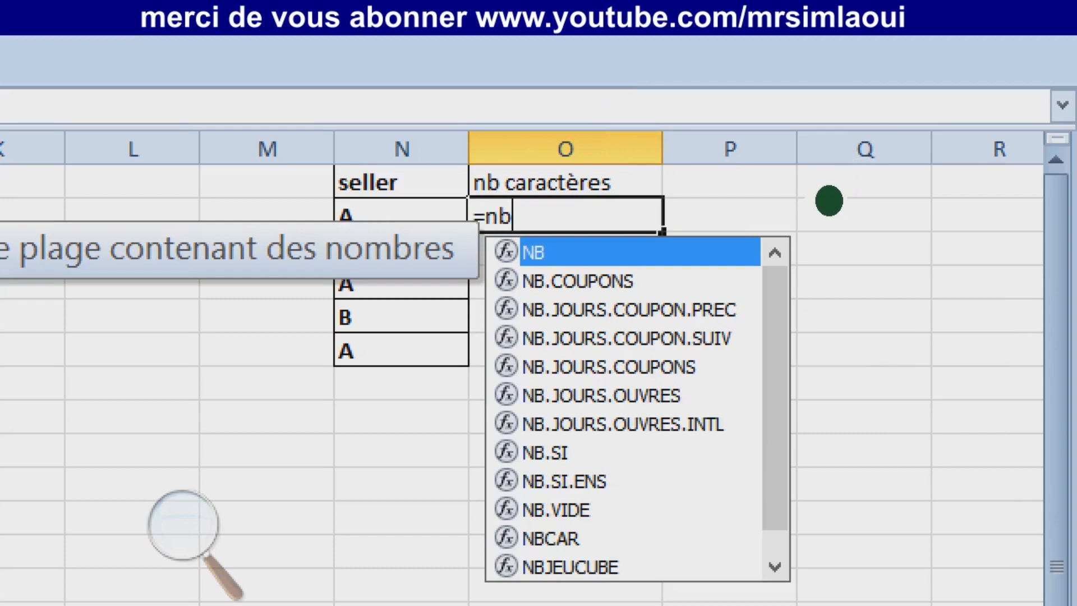
pyautogui.write('ca')
pyautogui.press('Tab')
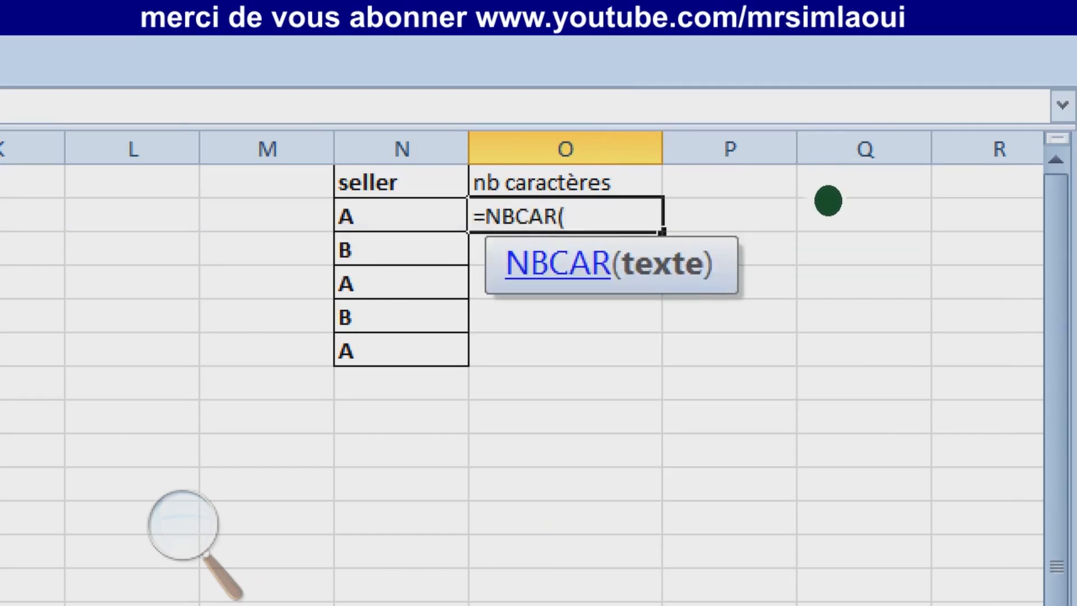
pyautogui.press('Left')
pyautogui.press('Left')
pyautogui.press('Left')
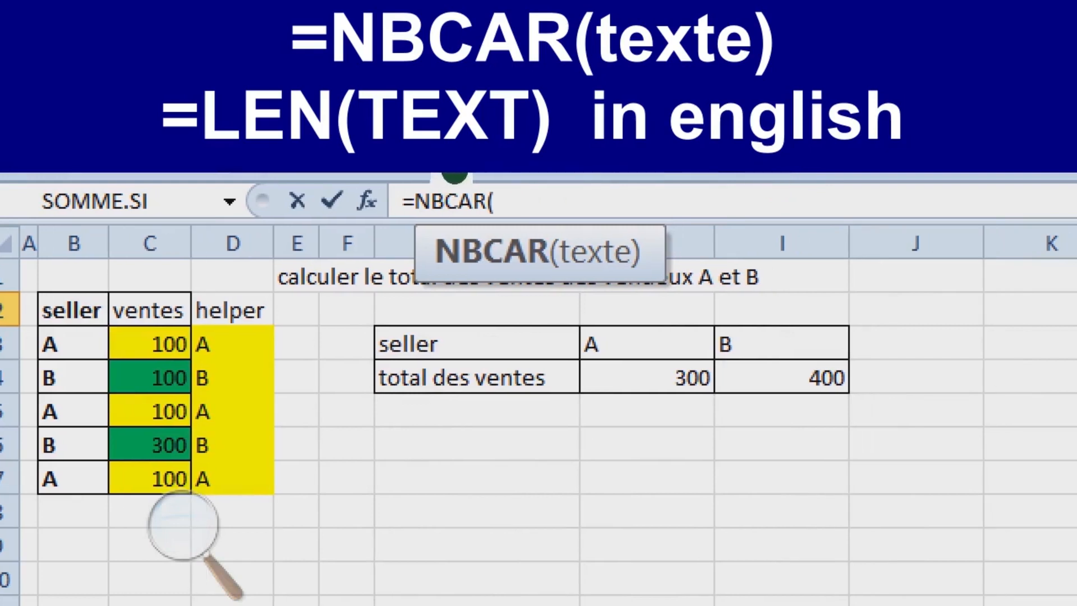
# Close the Loupe screen magnifier to show the worksheet at normal size
pyautogui.click(184, 525)
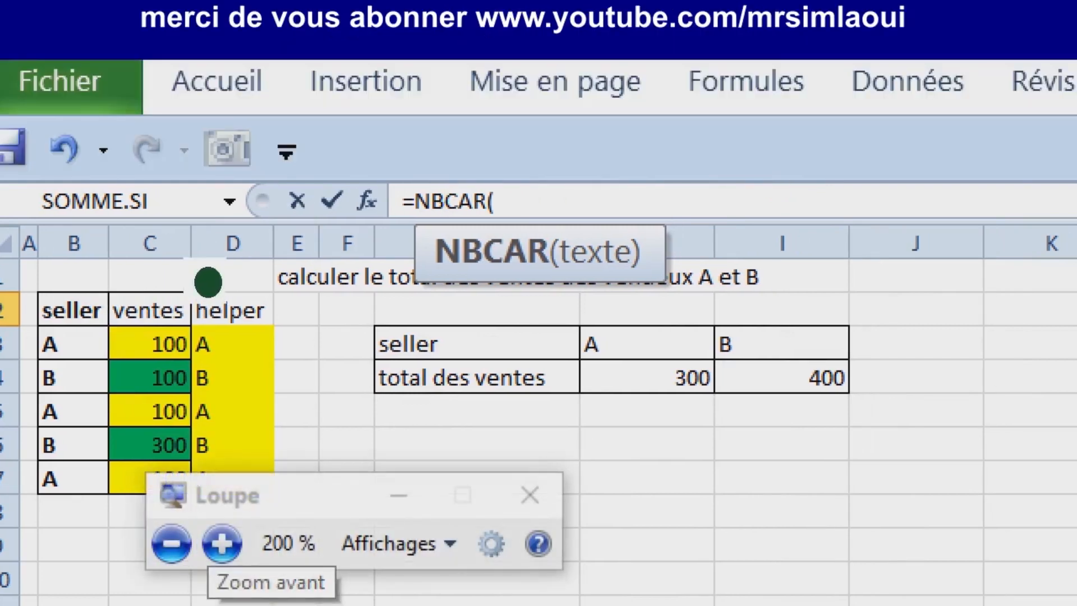
pyautogui.press('super+Escape')
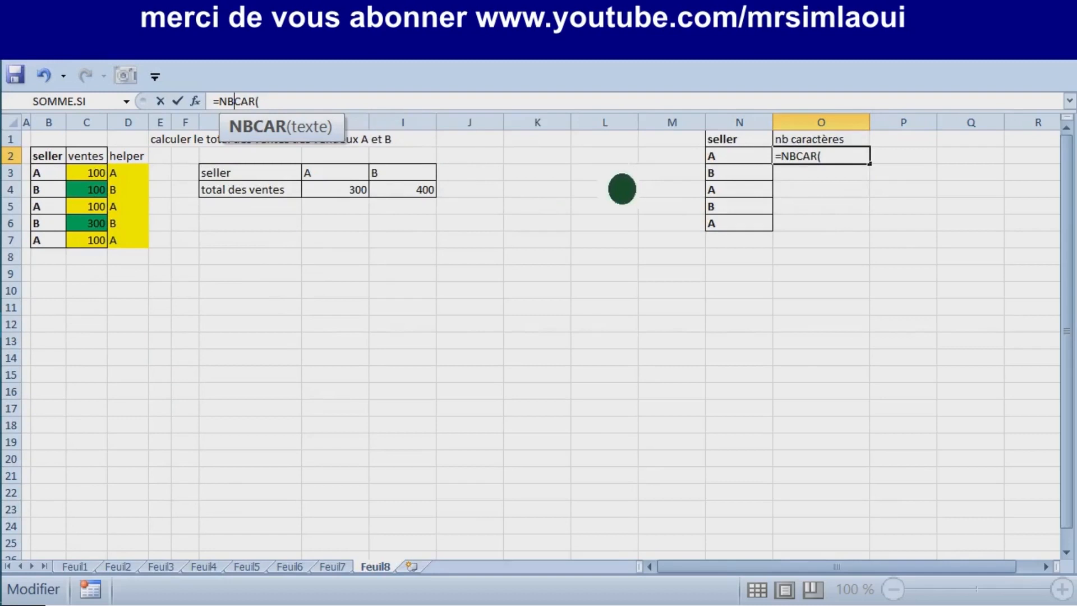
pyautogui.click(803, 158)
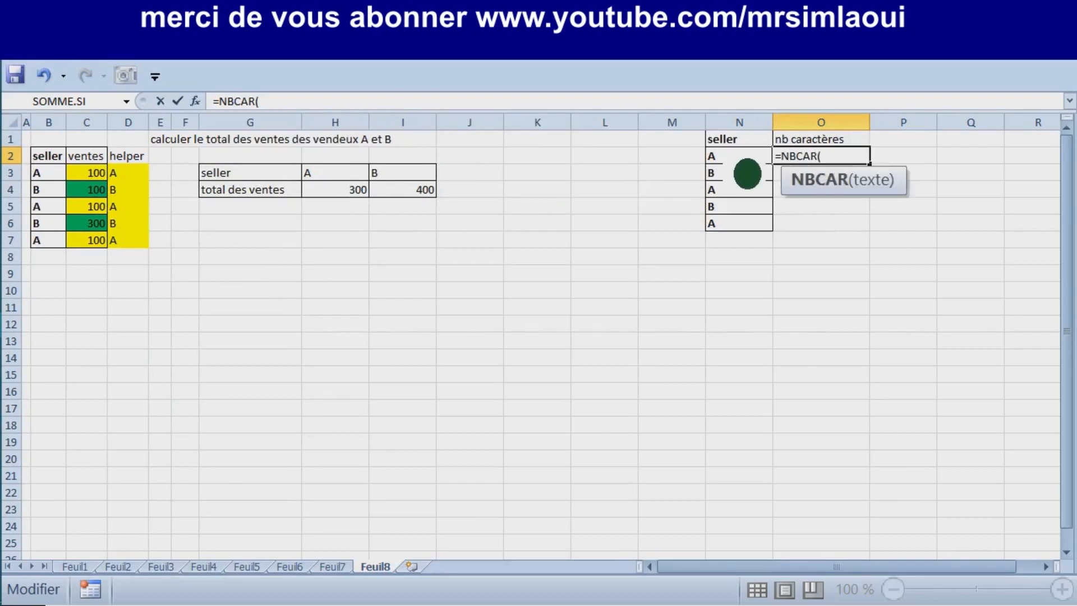
pyautogui.click(241, 101)
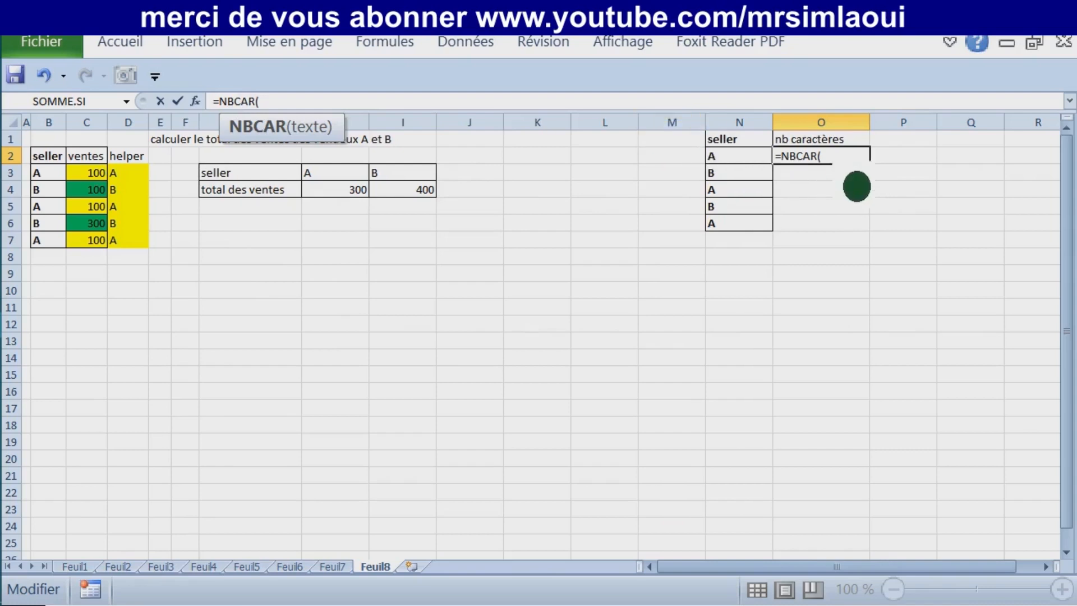
pyautogui.click(820, 158)
pyautogui.press('ctrl')
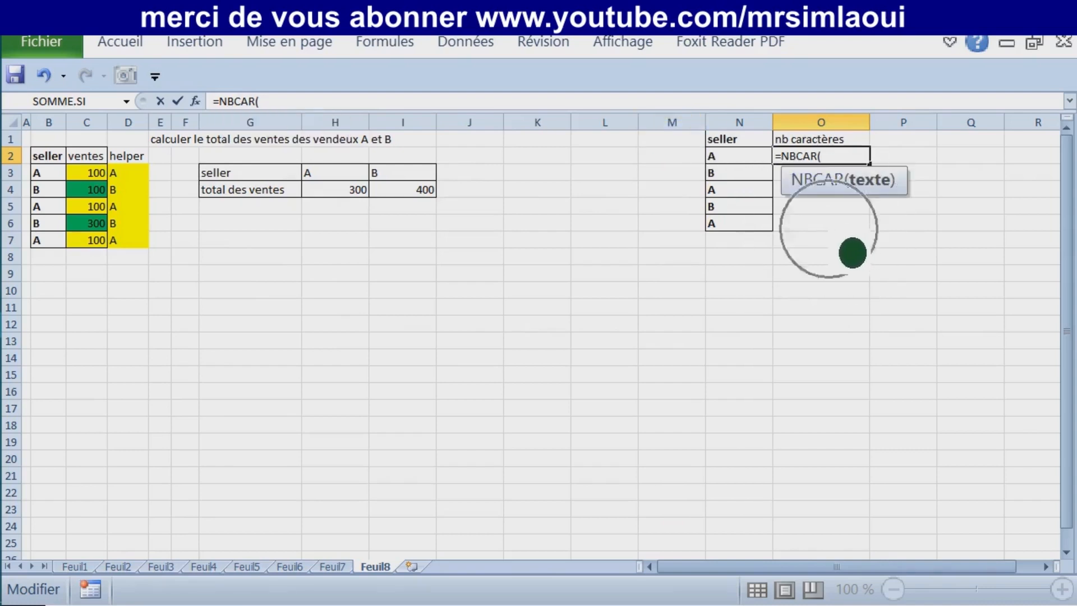
pyautogui.press('ctrl')
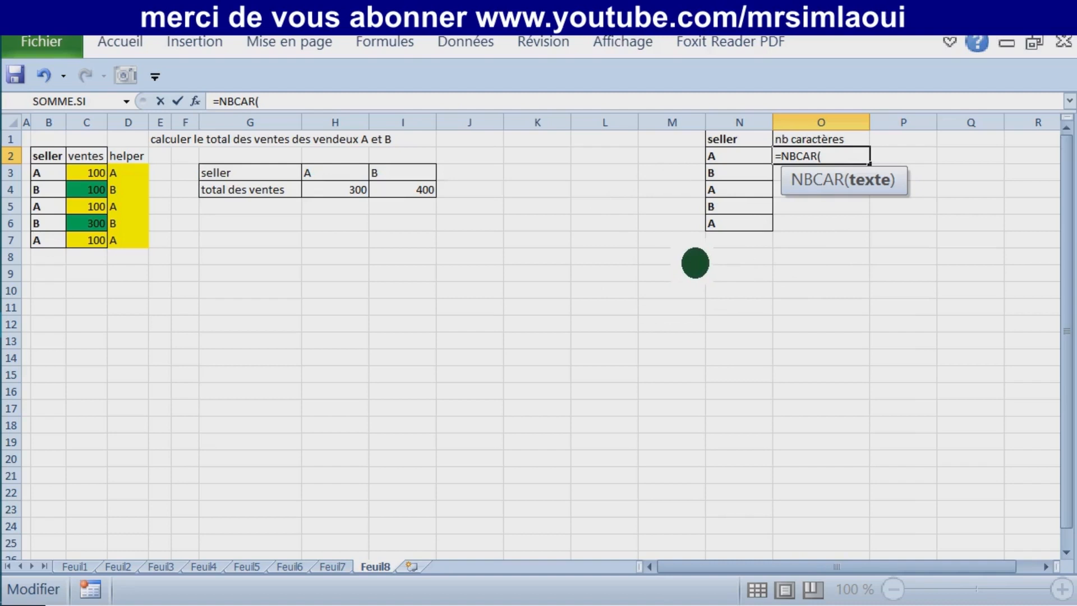
pyautogui.press('Escape')
# Enter the formula =NBCAR(N2) in O2 to count the characters of the first copied seller name
pyautogui.scroll(5, 752, 264)
pyautogui.scroll(9, 734, 268)
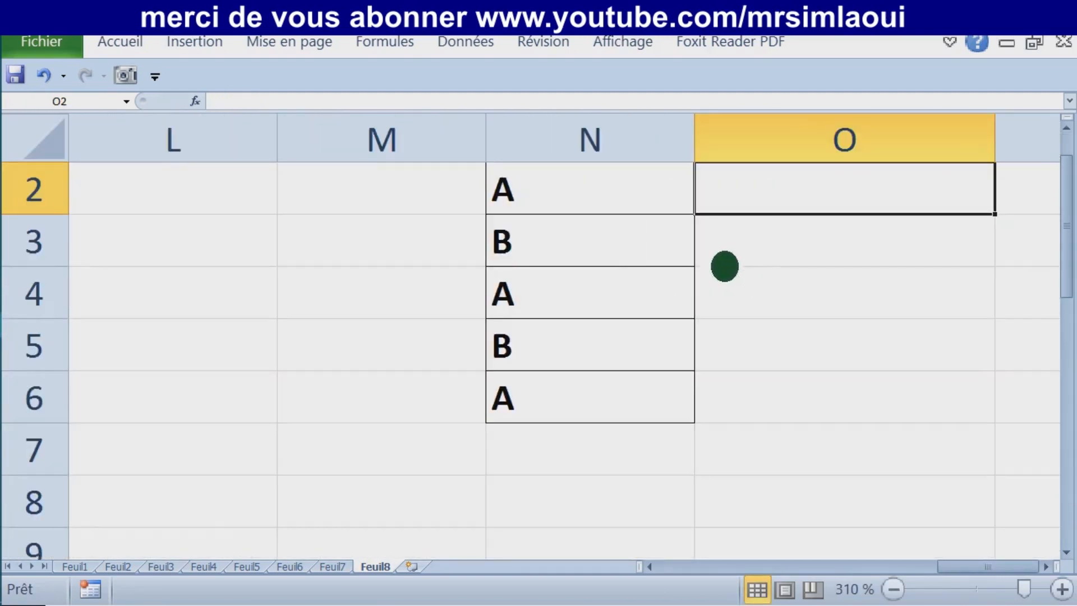
pyautogui.scroll(1, 725, 266)
pyautogui.write('=nbca')
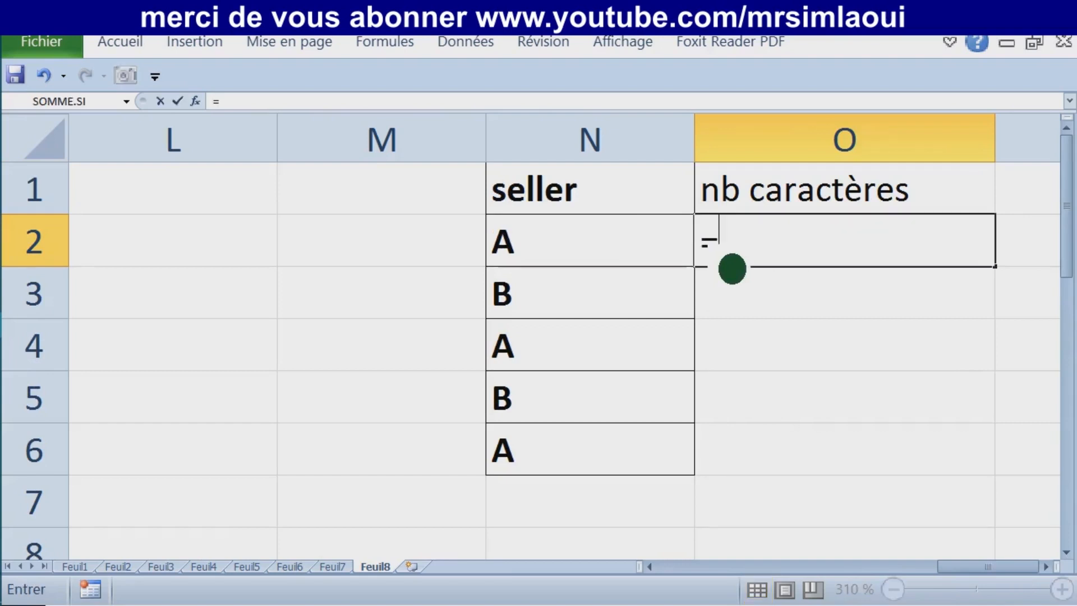
pyautogui.write('r')
pyautogui.doubleClick(733, 269)
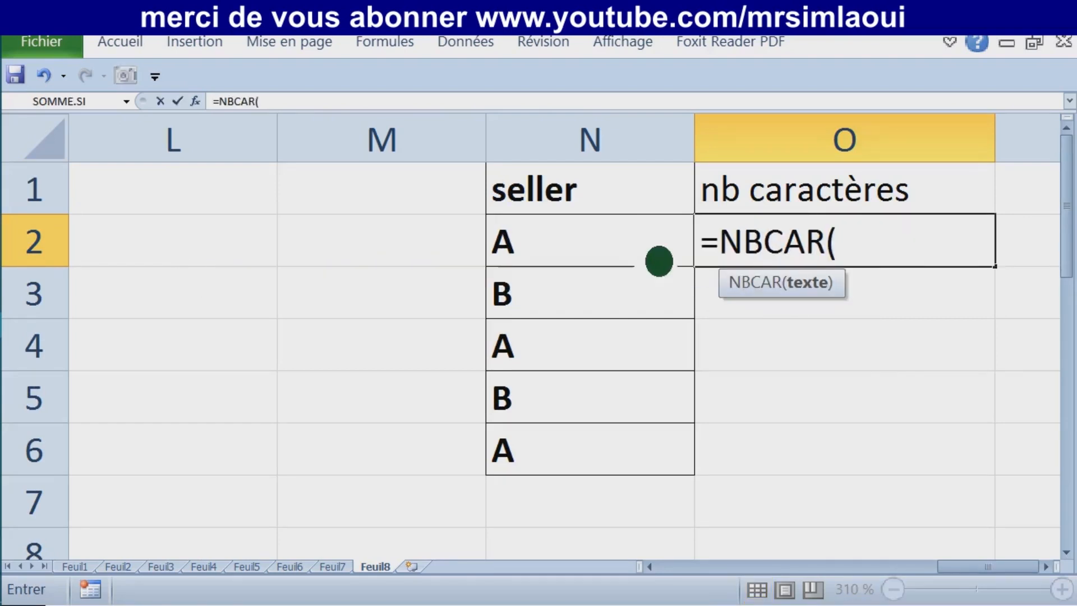
pyautogui.click(623, 257)
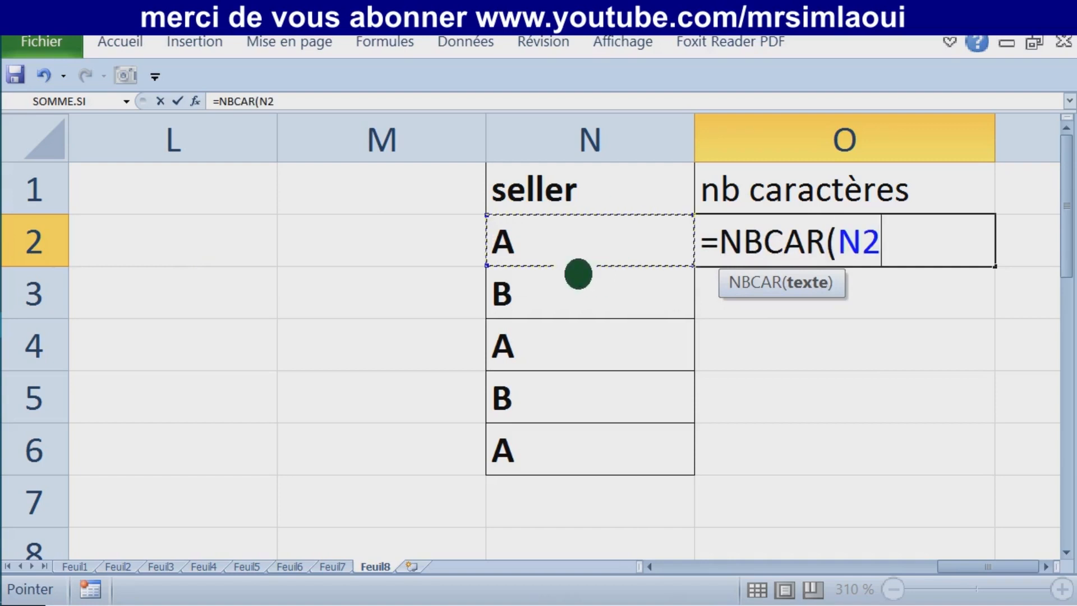
pyautogui.write(')')
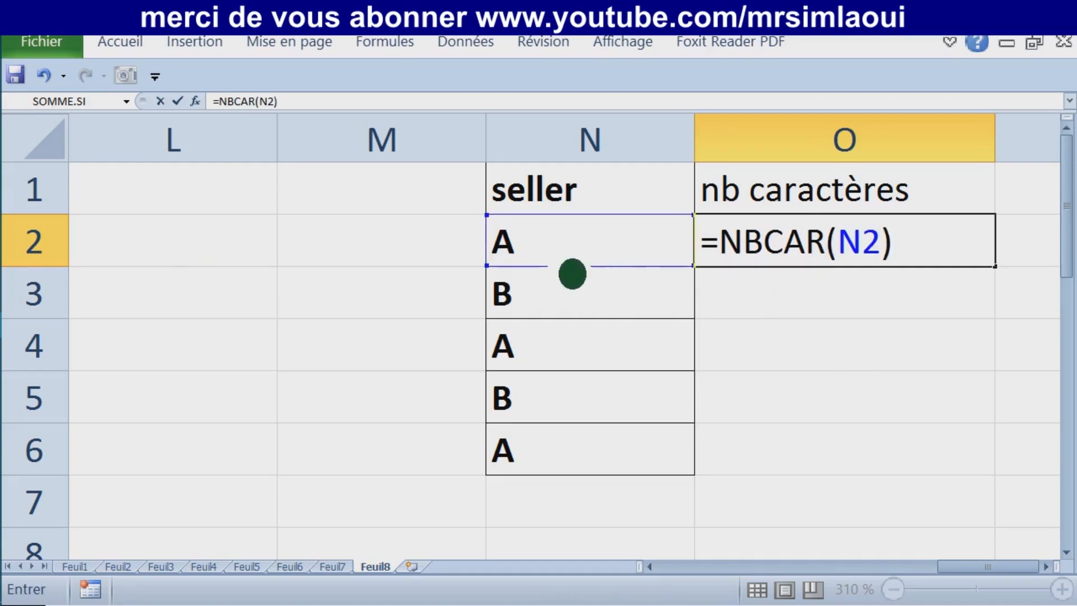
pyautogui.press('Return')
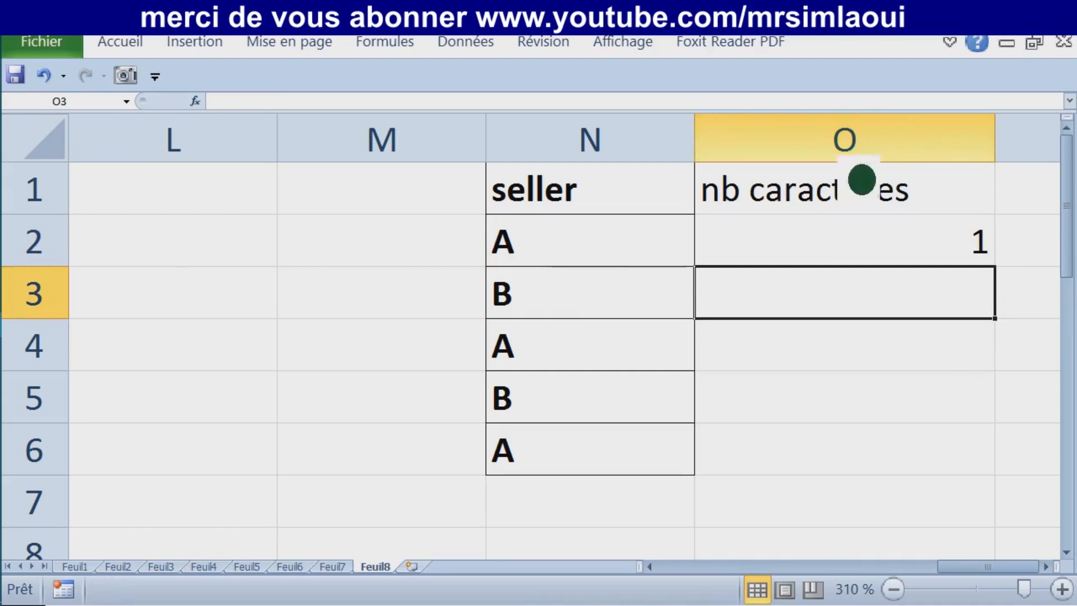
# Autofit column O to its content and fill the NBCAR formula from O2 down to O6
pyautogui.doubleClick(997, 147)
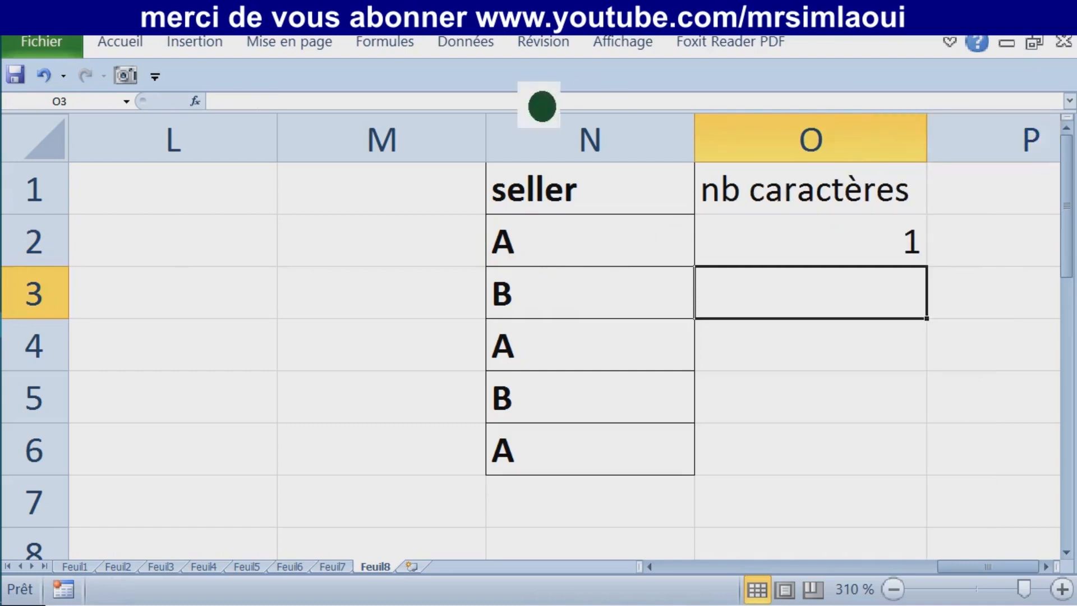
pyautogui.click(920, 242)
pyautogui.moveTo(948, 290); pyautogui.dragTo(947, 469)
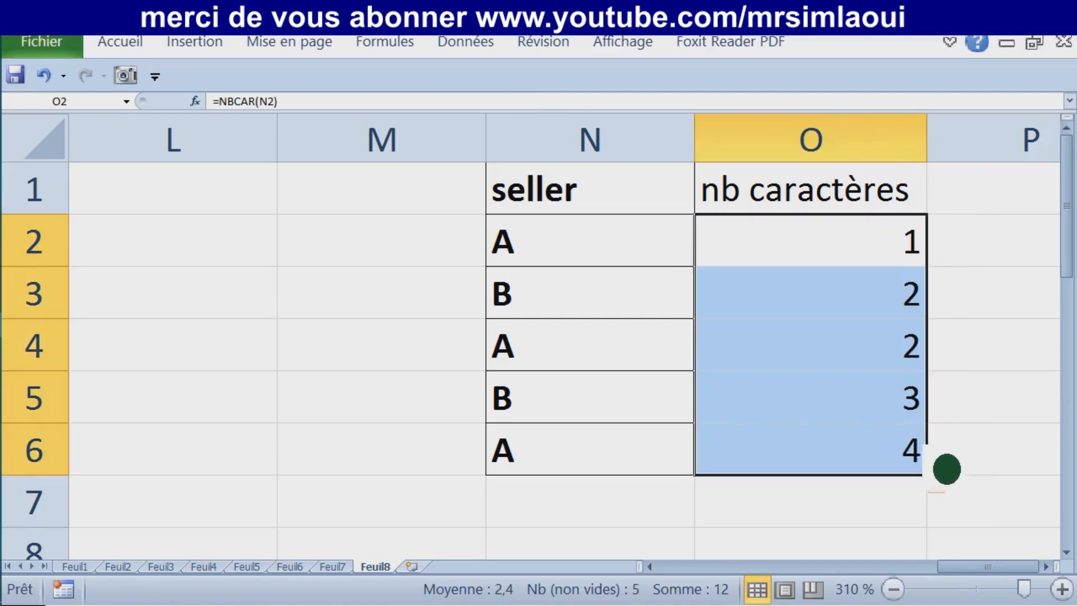
# Compare the seller names in rows 2, 4 and 6 of the copied list with their character counts
pyautogui.moveTo(598, 269); pyautogui.dragTo(837, 277)
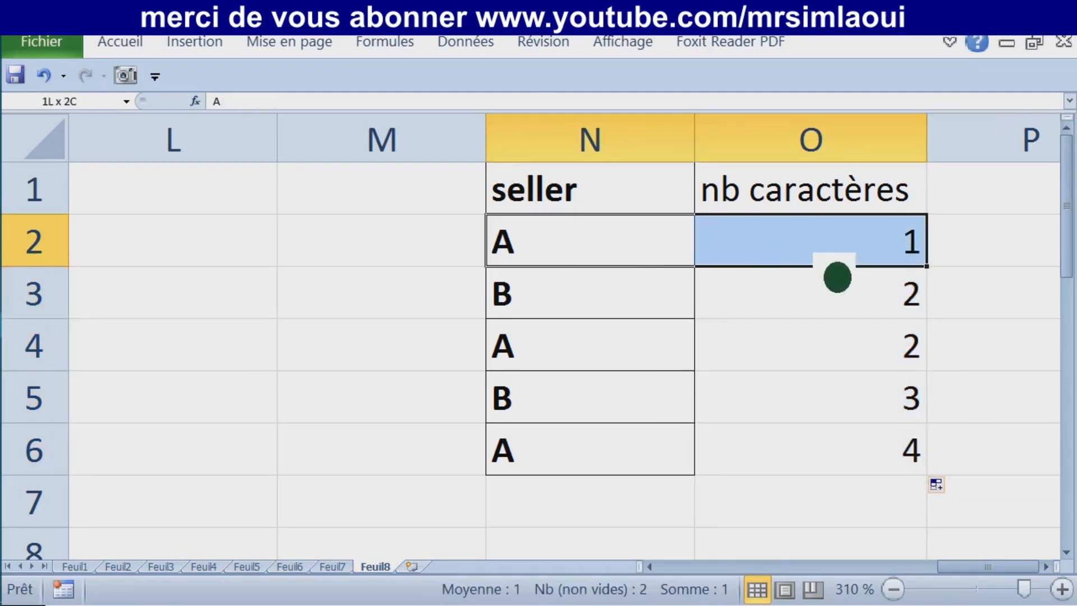
pyautogui.moveTo(613, 373); pyautogui.dragTo(836, 372)
pyautogui.moveTo(610, 471); pyautogui.dragTo(824, 473)
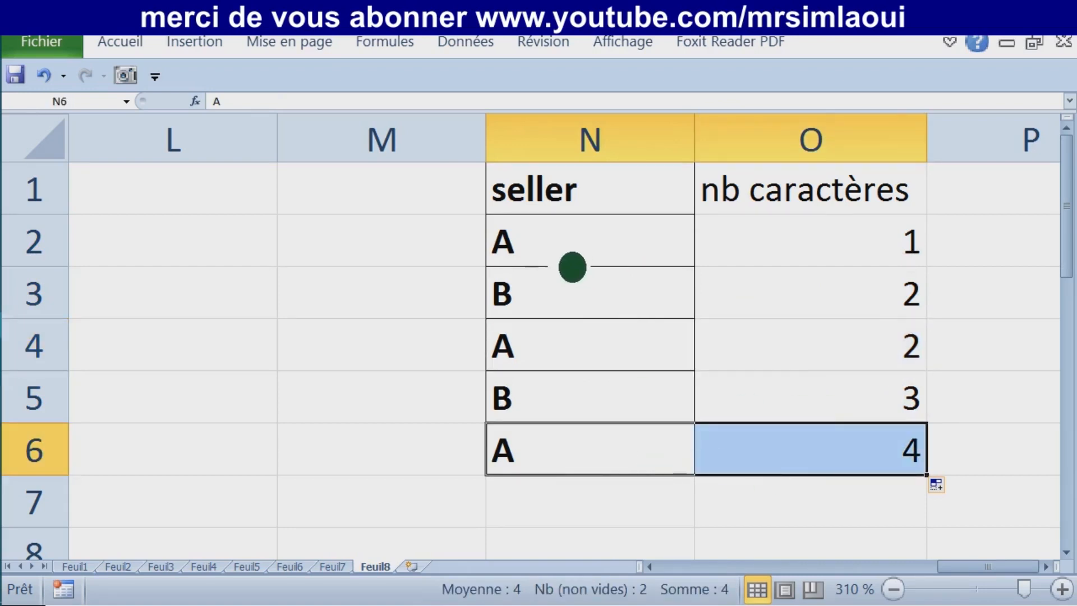
# Inspect the text of N2 for extra spaces after the letter and compare it with its NBCAR result in O2
pyautogui.click(556, 265)
pyautogui.doubleClick(556, 265)
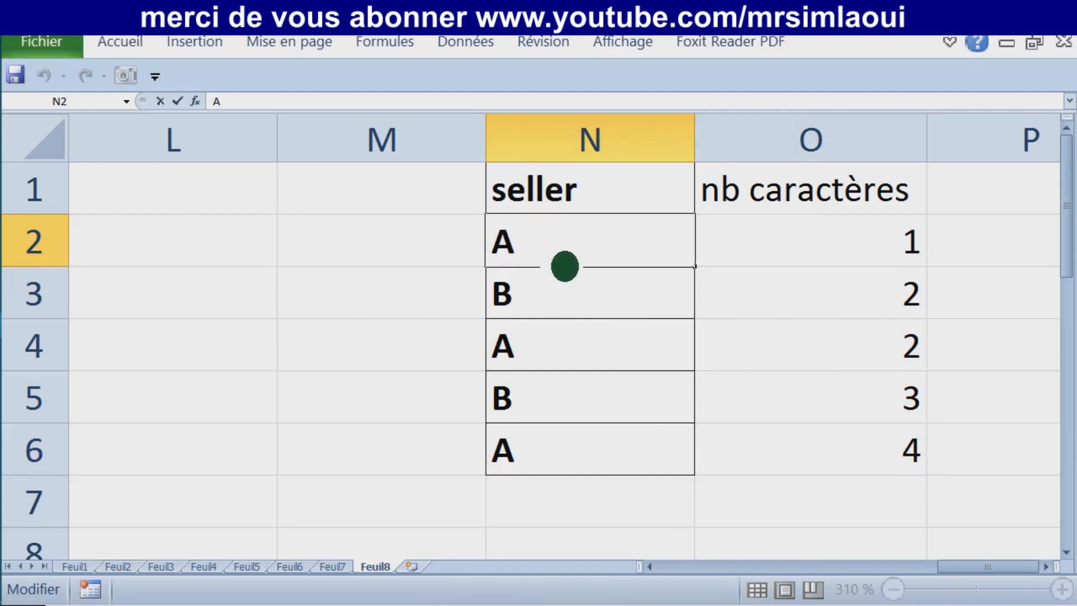
pyautogui.doubleClick(524, 264)
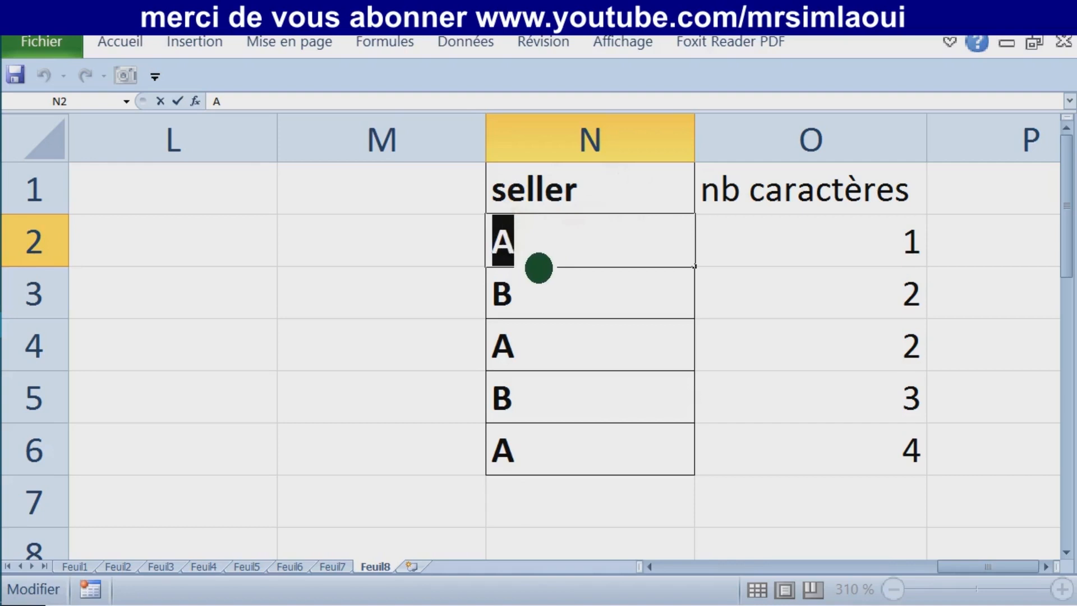
pyautogui.click(539, 267)
pyautogui.press('Escape')
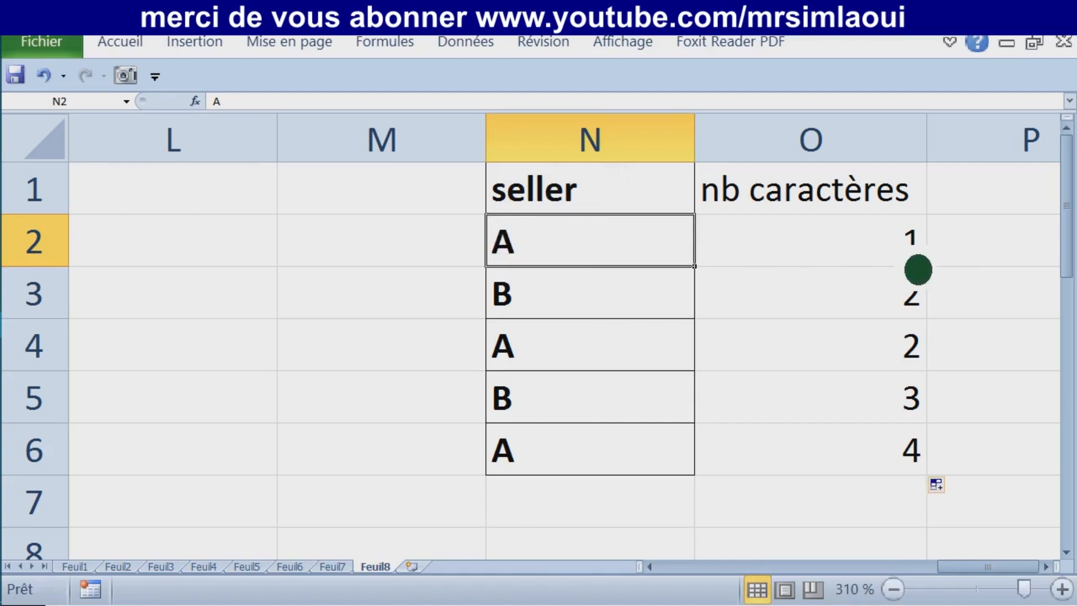
pyautogui.press('Right')
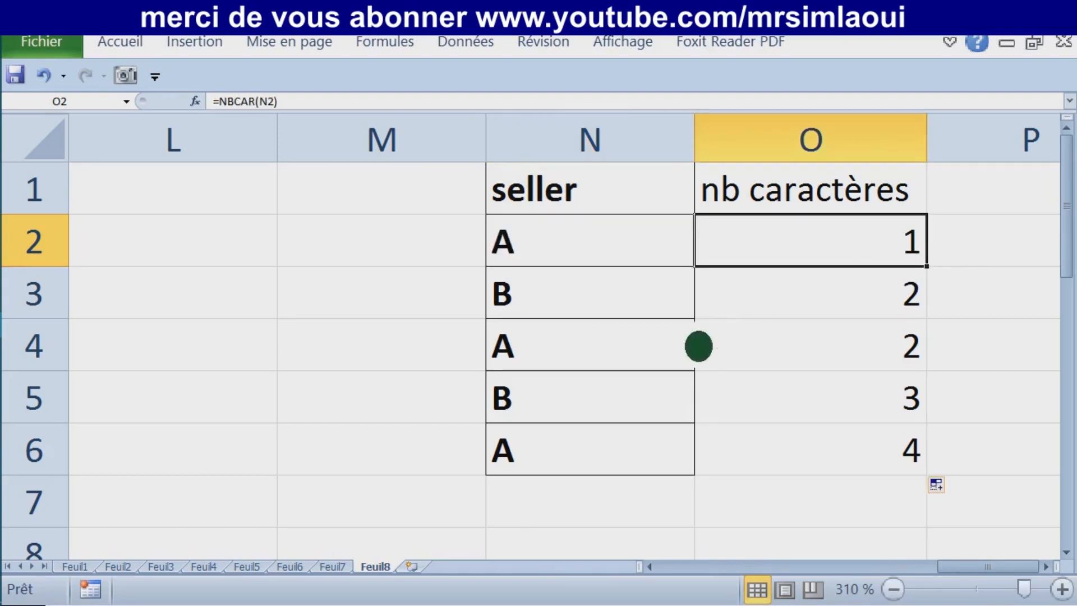
# Inspect the text of N4 for a trailing space and compare it with its character count in O4
pyautogui.click(681, 354)
pyautogui.doubleClick(633, 369)
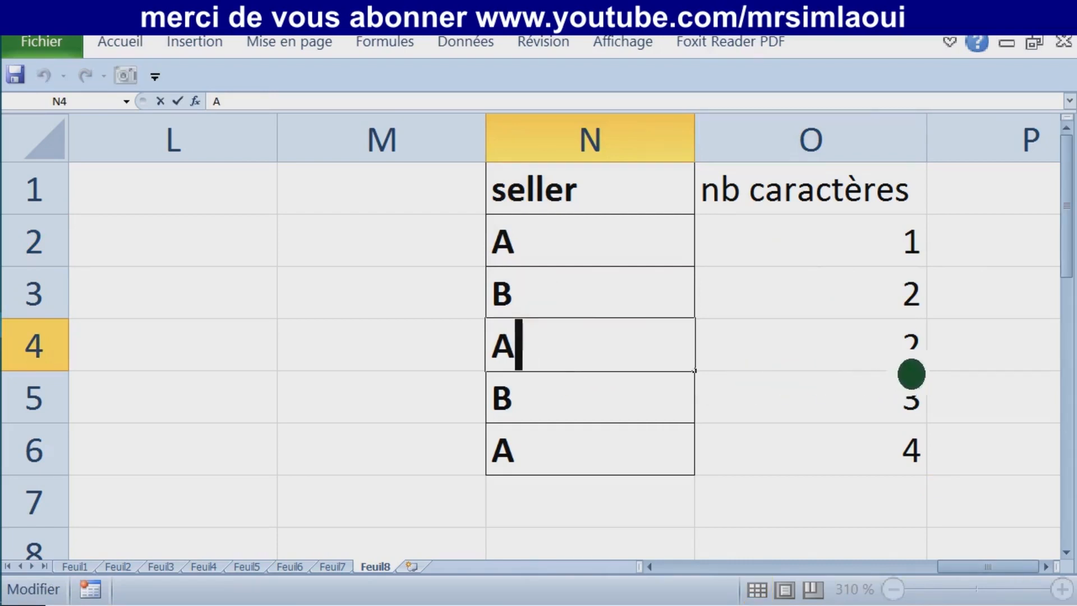
pyautogui.click(906, 370)
# Highlight the trailing spaces after the seller name in N6 and try deleting them
pyautogui.doubleClick(567, 457)
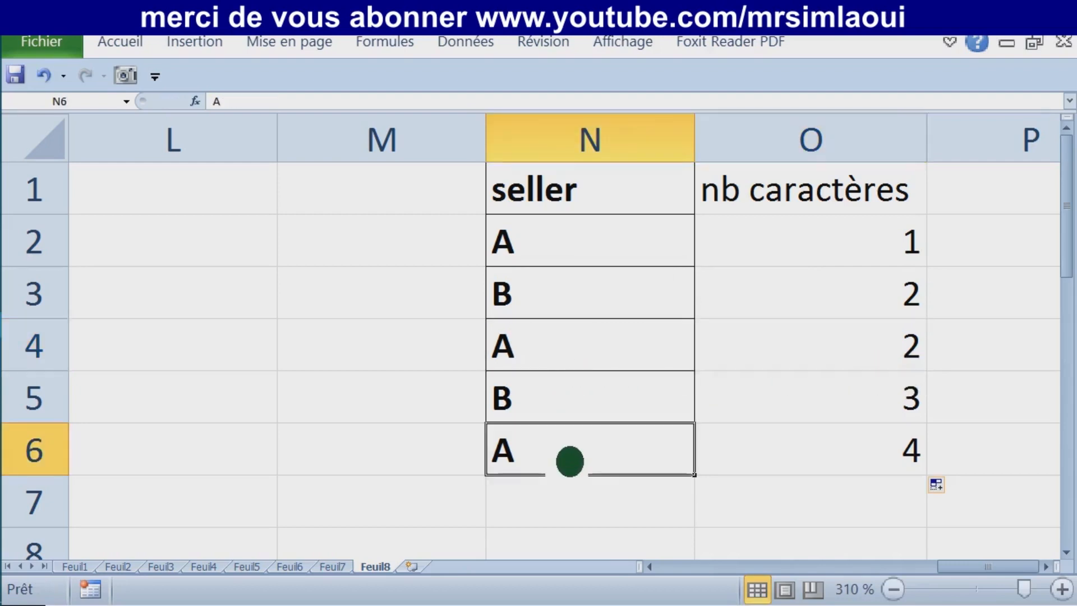
pyautogui.doubleClick(589, 475)
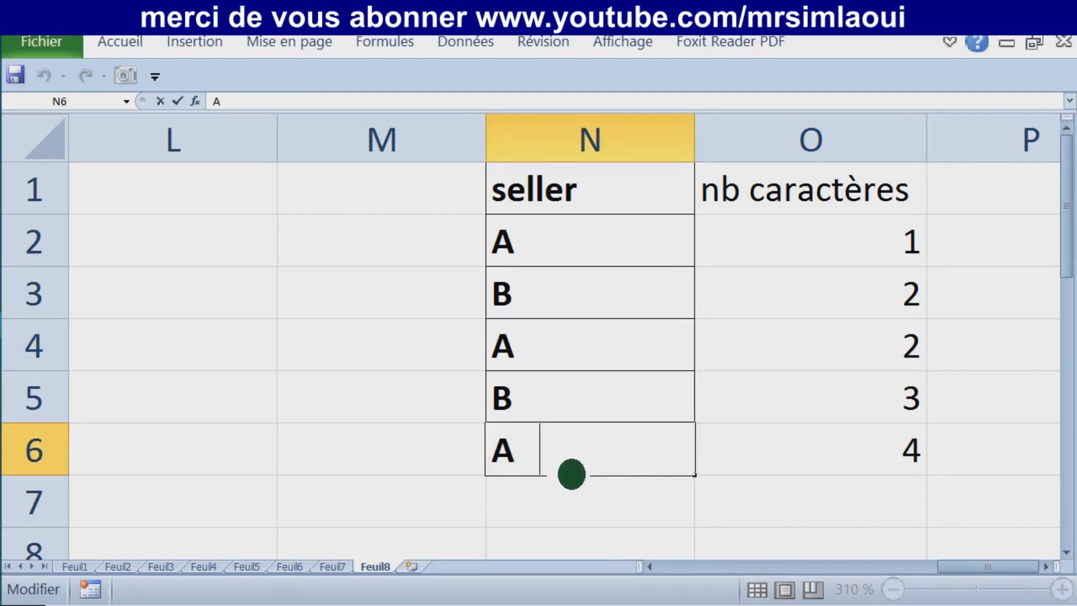
pyautogui.moveTo(561, 474); pyautogui.dragTo(543, 476)
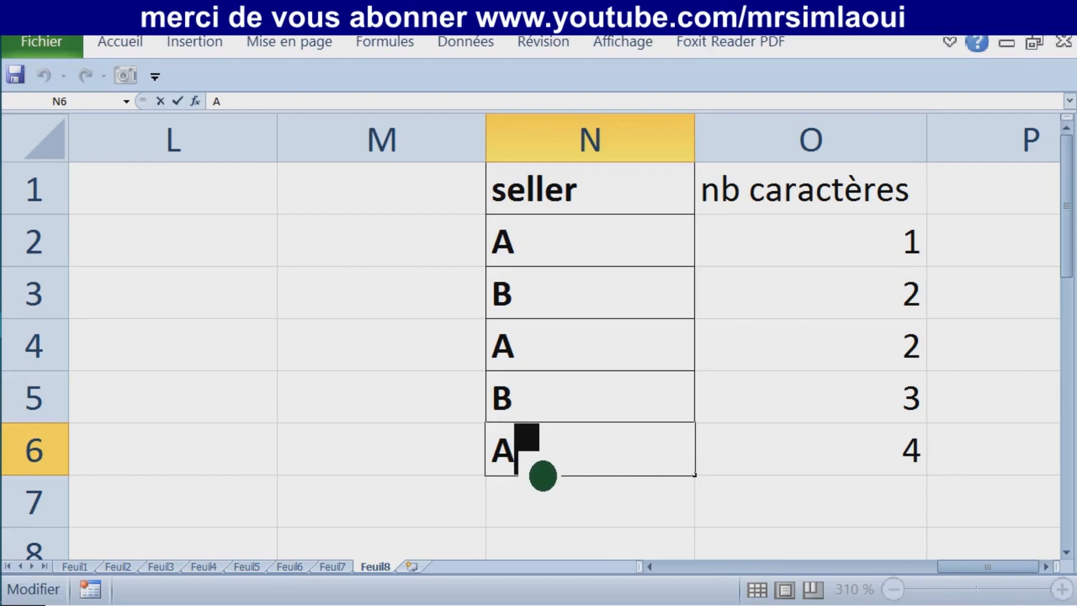
pyautogui.press('Delete')
pyautogui.press('Escape')
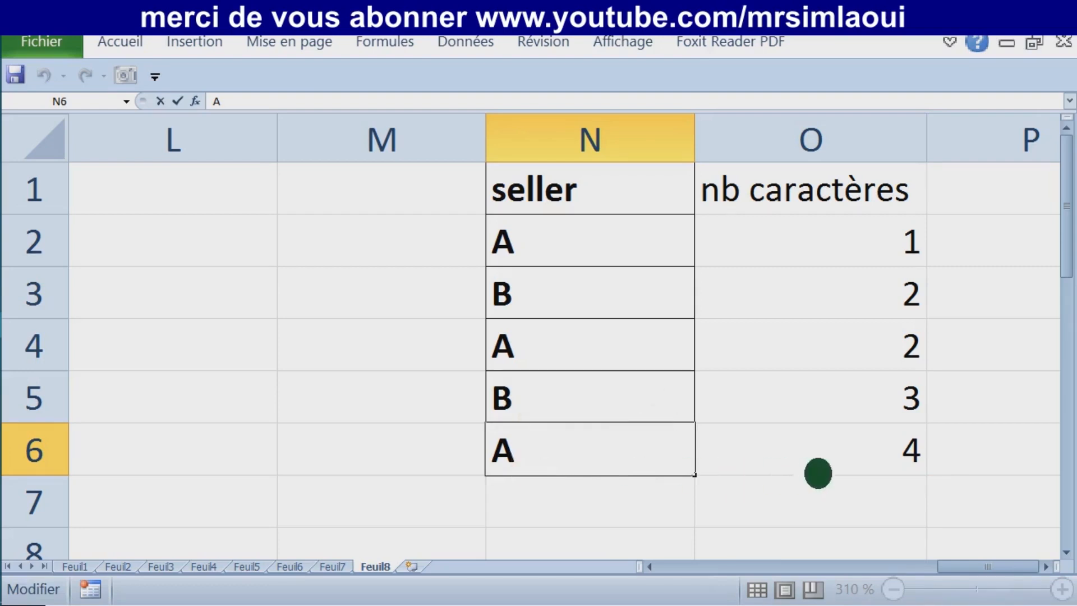
# Return to the sales table and examine the SUPPRESPACE formula in helper cell D3
pyautogui.scroll(-1, 474, 336)
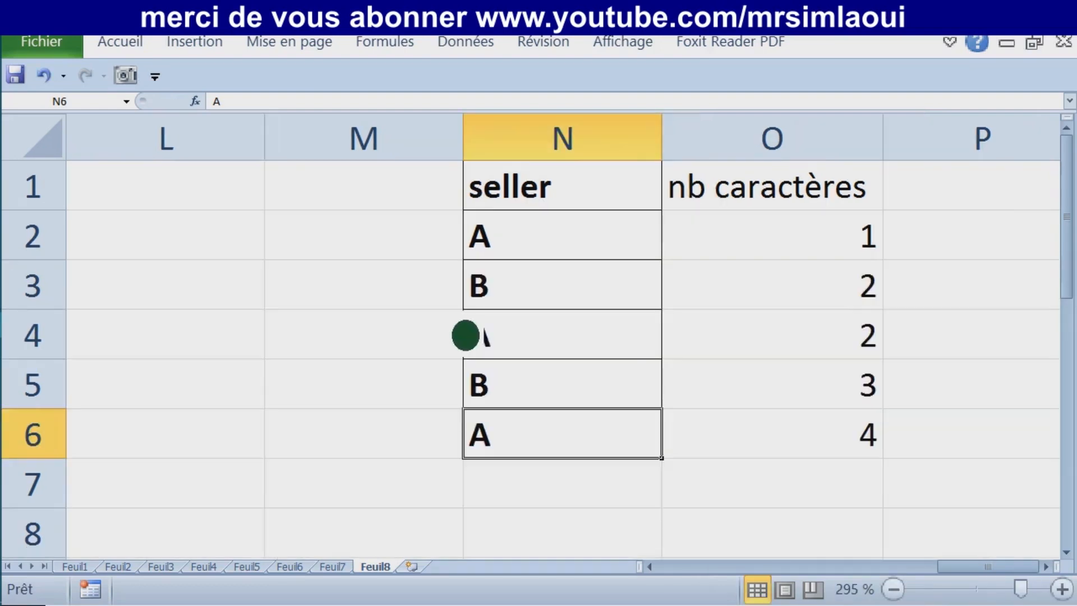
pyautogui.keyDown('ctrl'); pyautogui.click(409, 306); pyautogui.keyUp('ctrl')
pyautogui.click(400, 314)
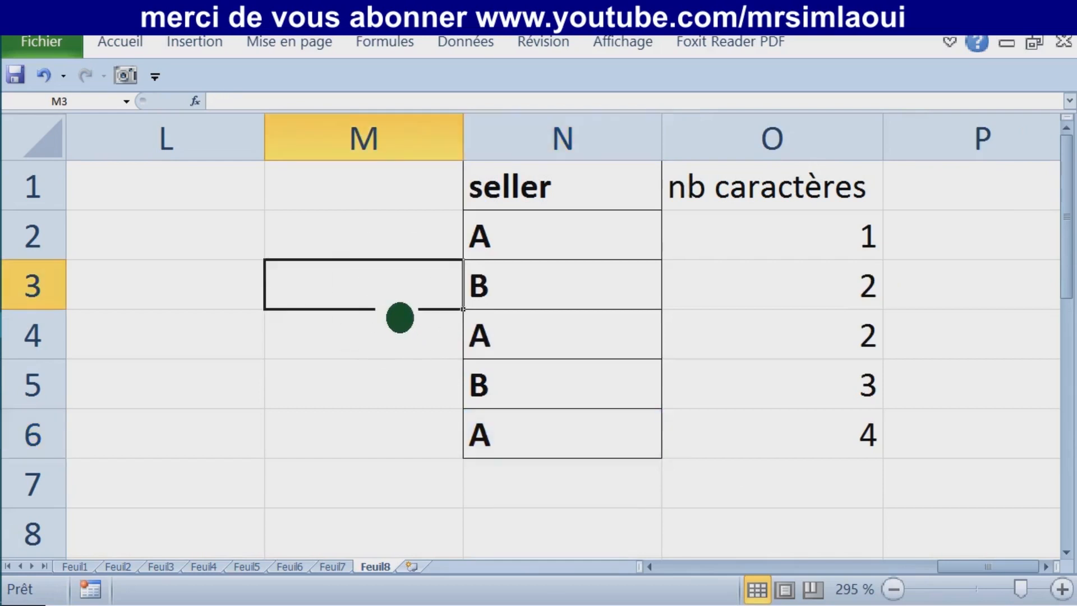
pyautogui.hotkey('ctrl', 'Home')
pyautogui.click(386, 307)
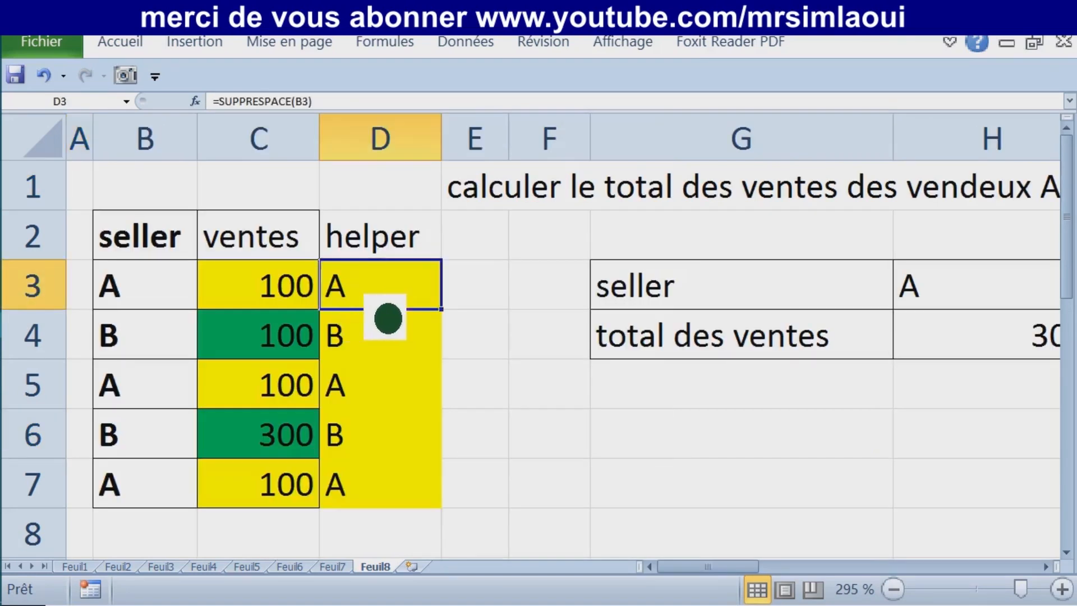
pyautogui.doubleClick(396, 307)
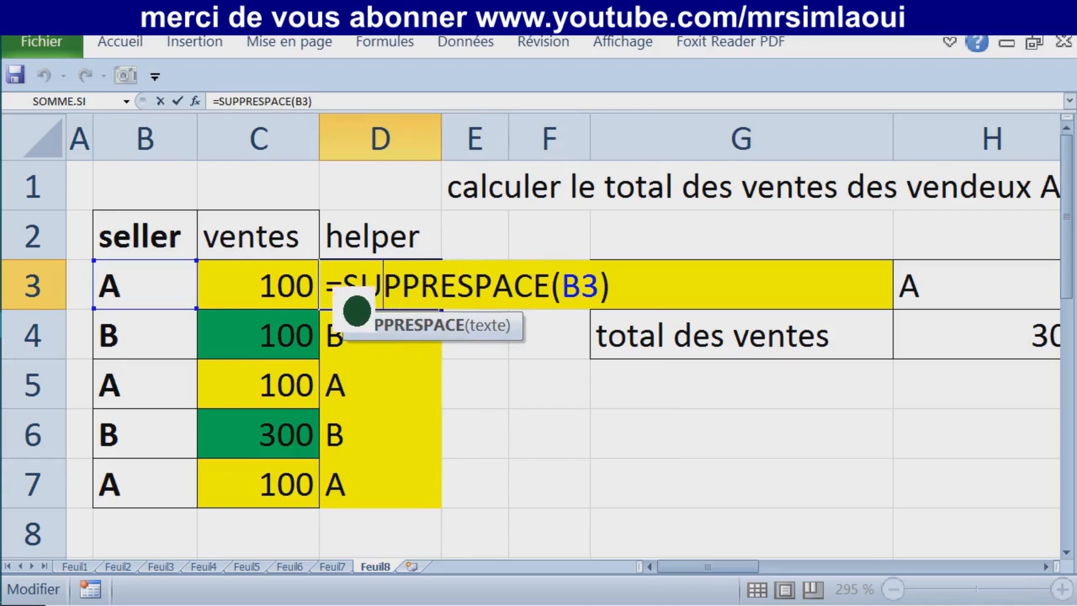
pyautogui.moveTo(328, 307); pyautogui.dragTo(632, 313)
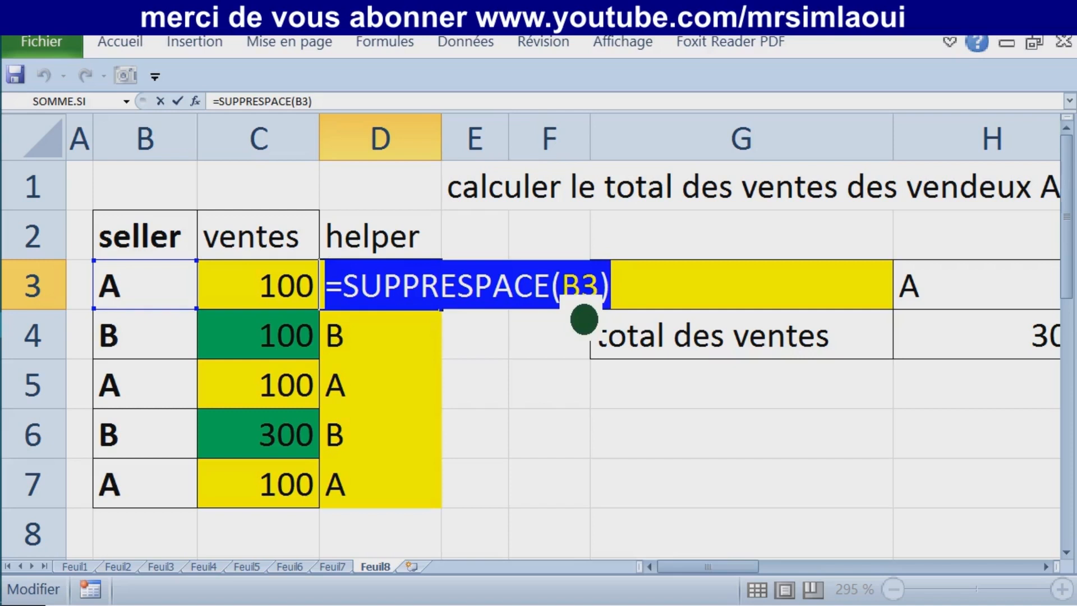
pyautogui.hotkey('ctrl', 'Return')
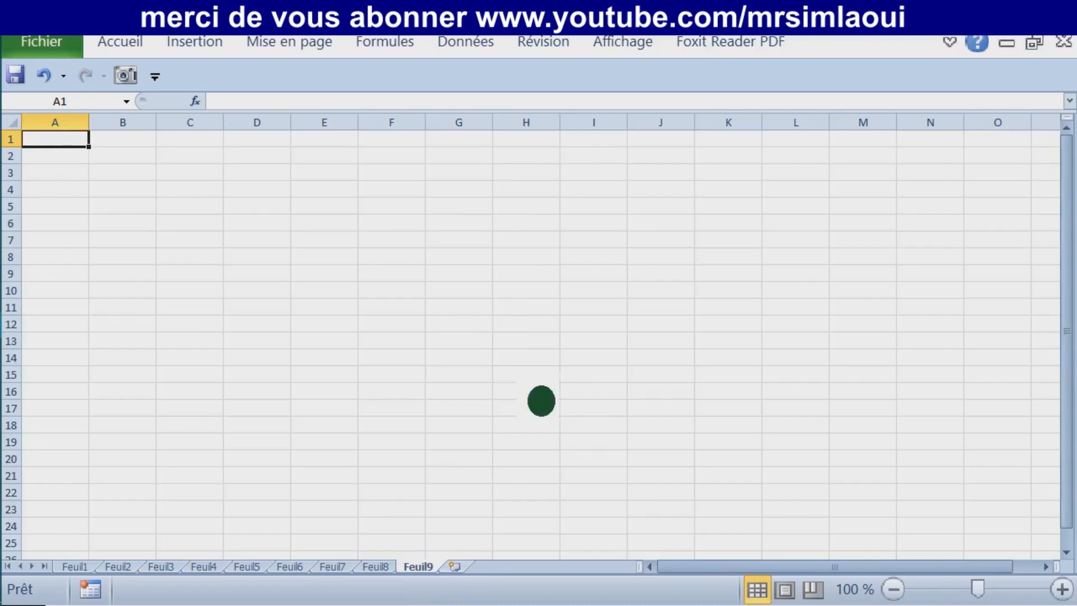
# Enter the header "seller" in B2 of the blank sheet Feuil9 and the names A and B in D1:D2
pyautogui.scroll(10, 541, 399)
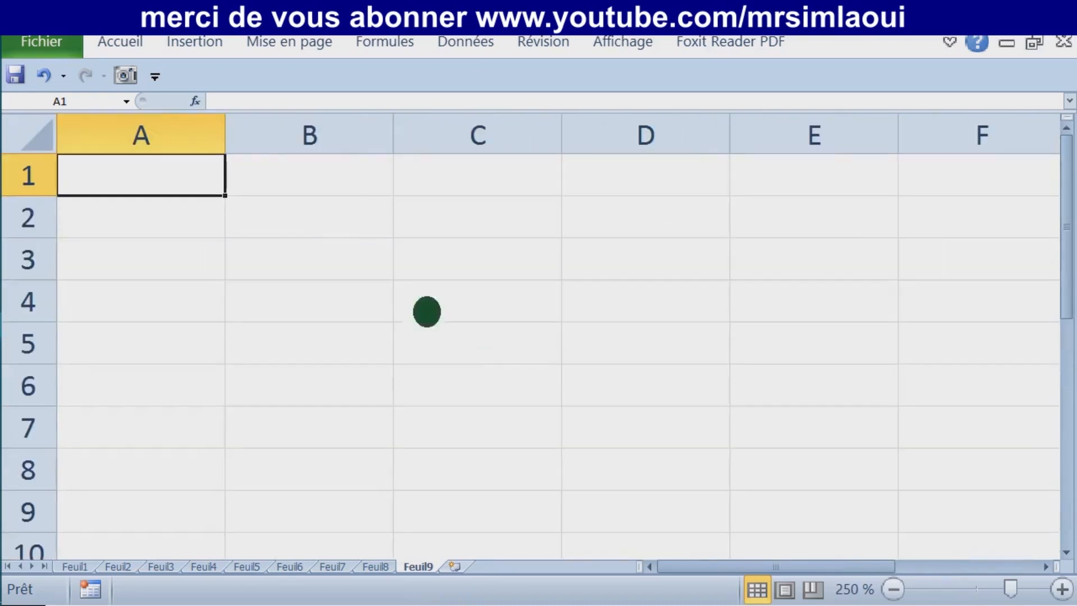
pyautogui.click(345, 236)
pyautogui.write('seller')
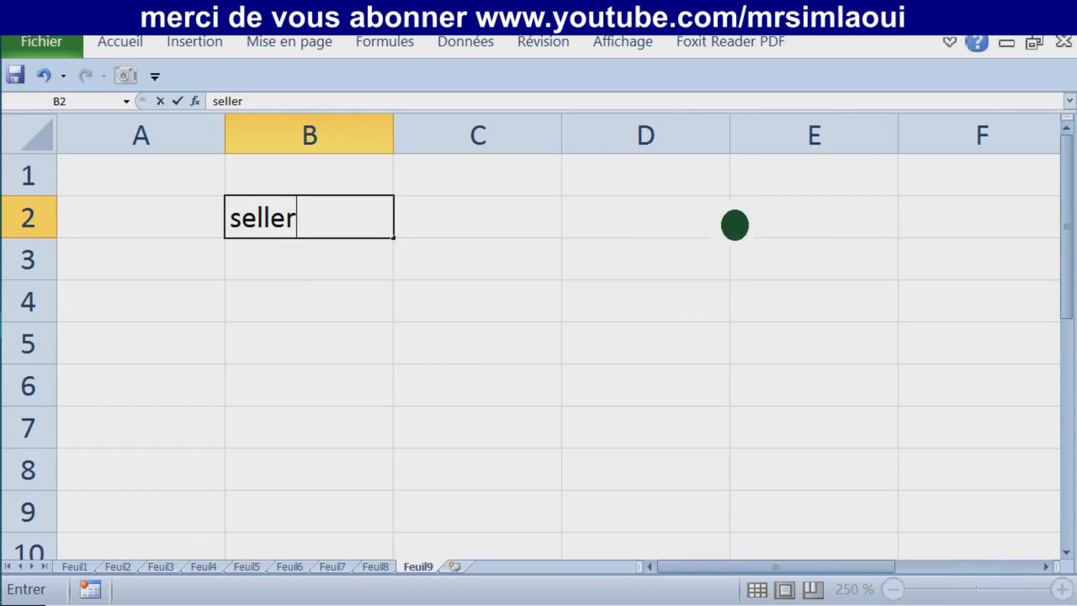
pyautogui.click(724, 191)
pyautogui.write('A')
pyautogui.press('Return')
pyautogui.write('B')
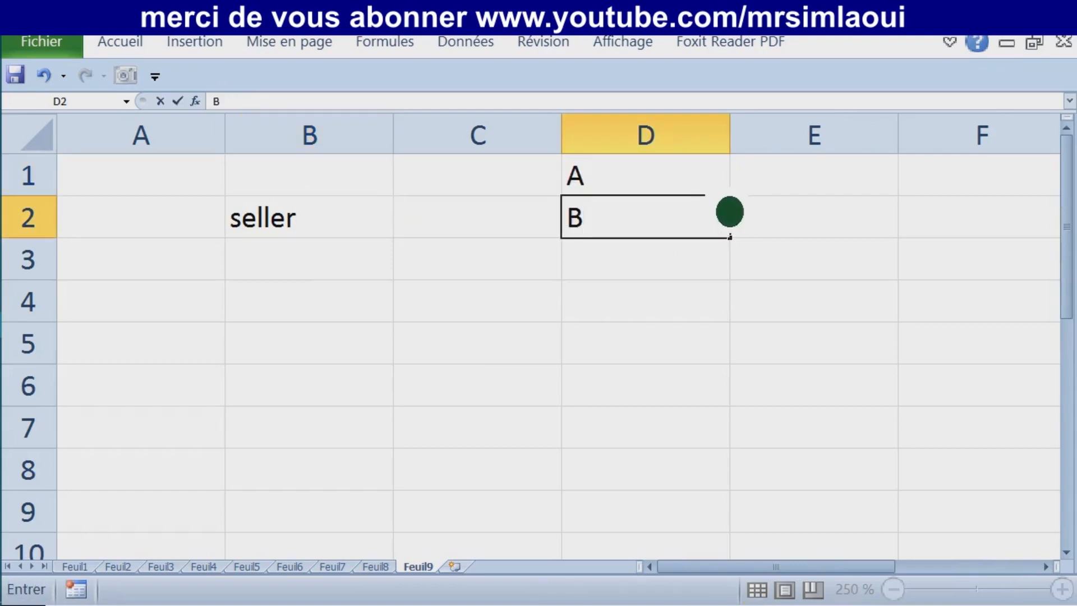
# Fill the cells below the seller header, B3:B6, with a medium light blue theme colour
pyautogui.click(319, 277)
pyautogui.moveTo(320, 294); pyautogui.dragTo(322, 399)
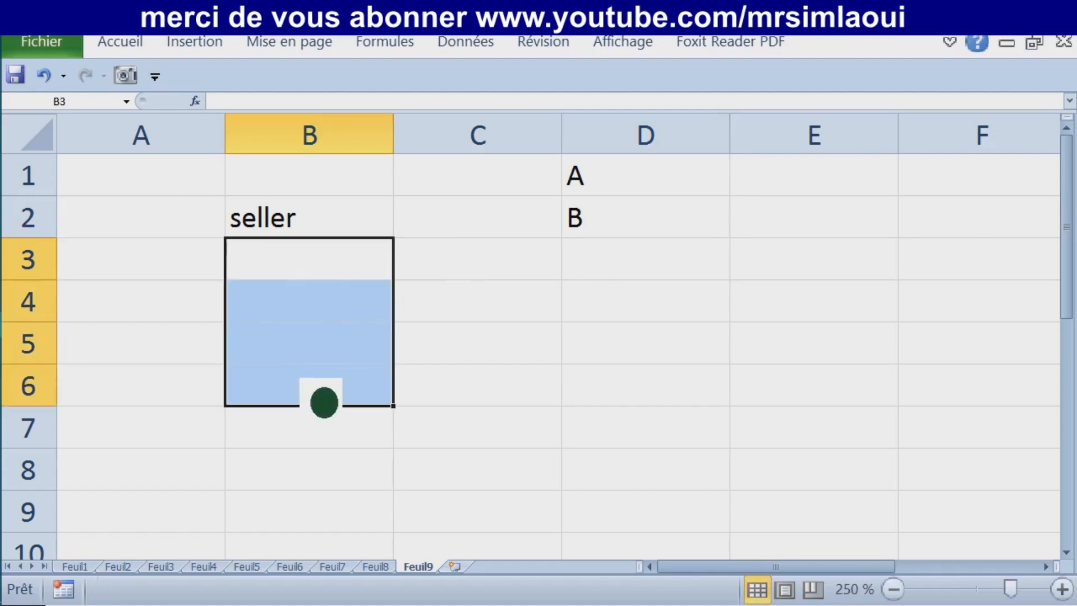
pyautogui.click(120, 42)
pyautogui.click(200, 143)
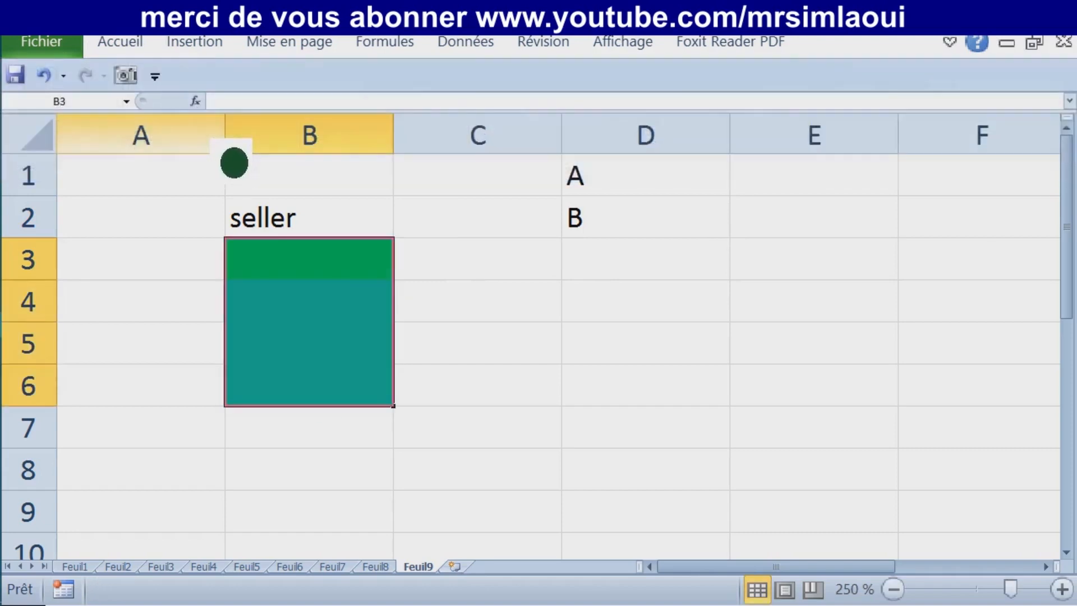
pyautogui.click(120, 41)
pyautogui.click(215, 139)
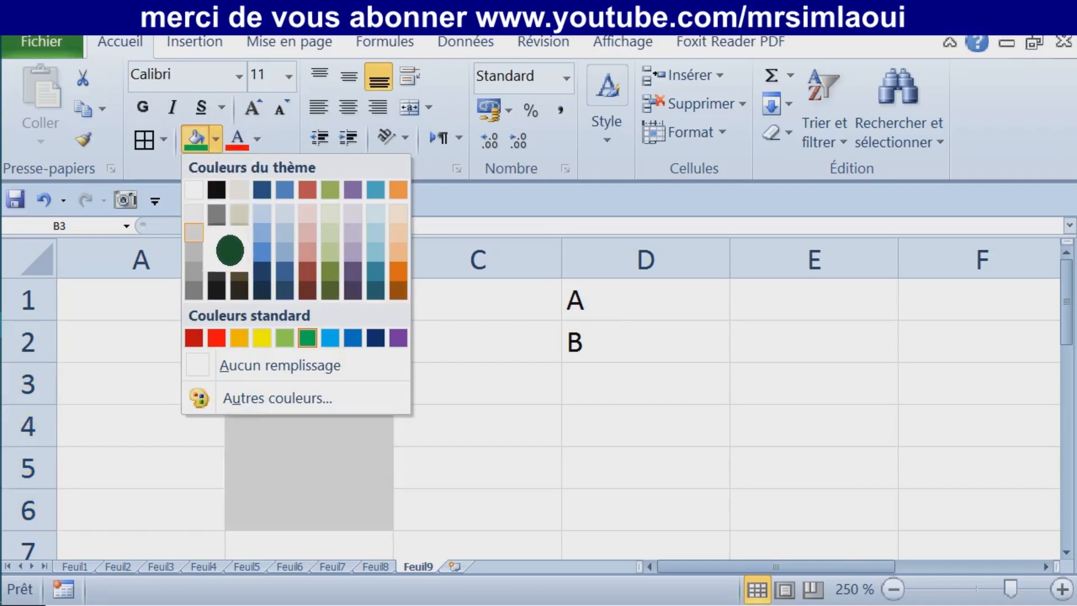
pyautogui.click(262, 250)
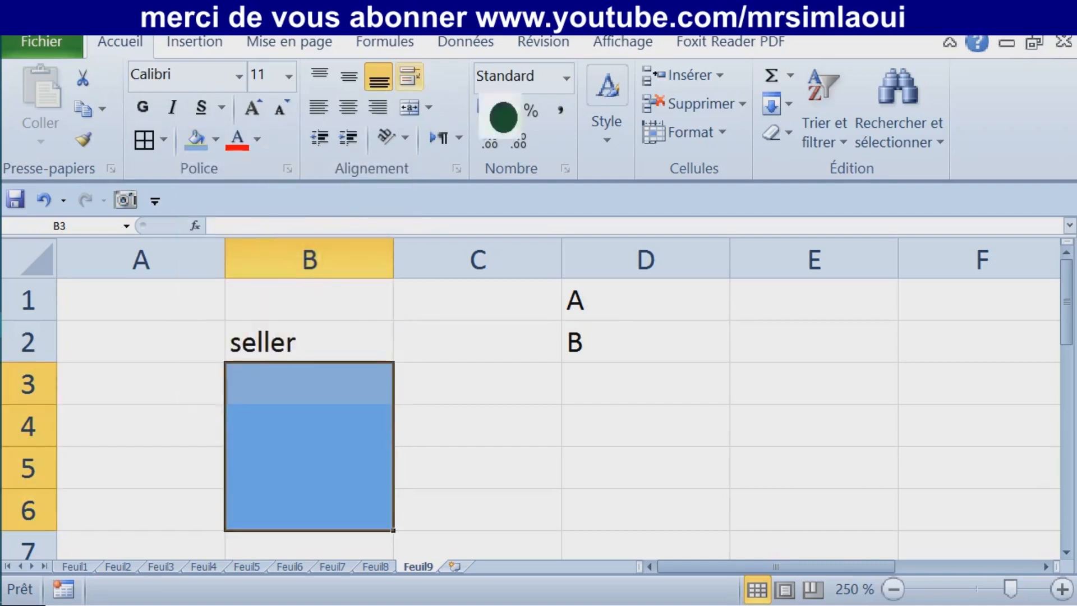
pyautogui.click(477, 42)
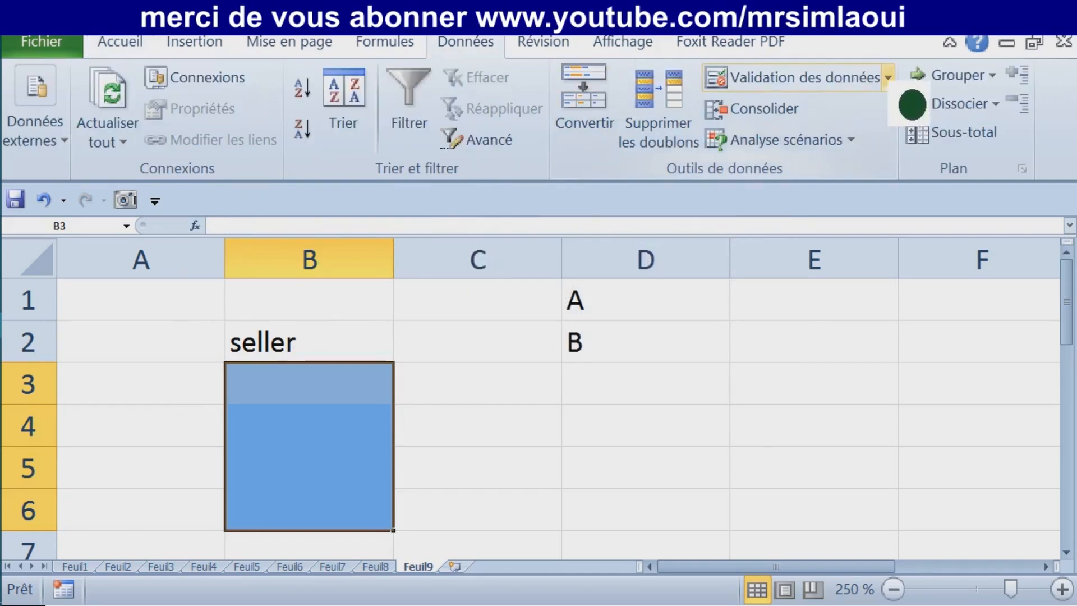
pyautogui.click(889, 78)
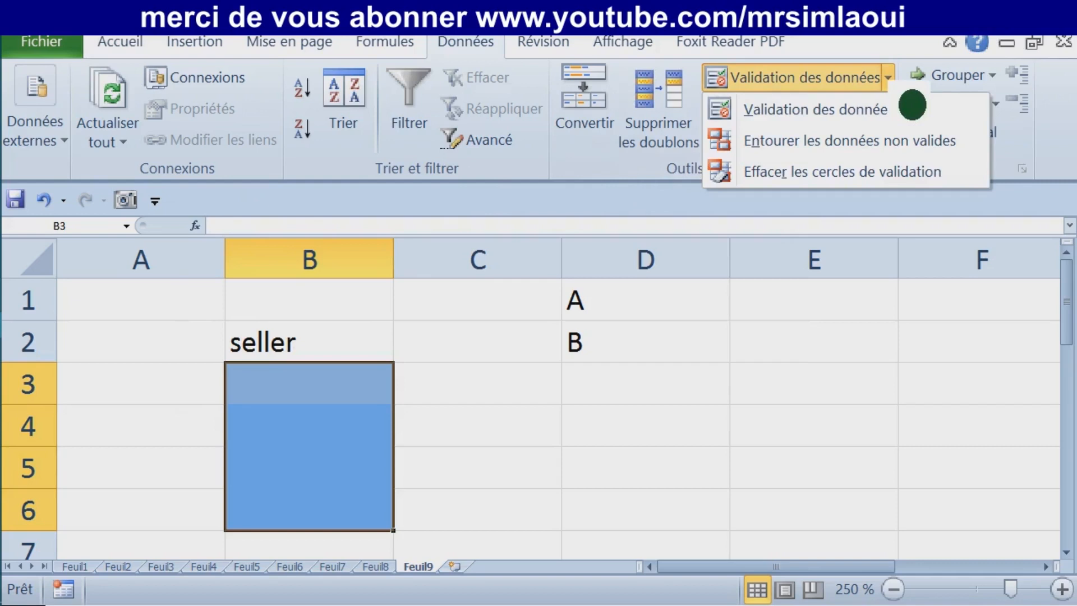
pyautogui.click(836, 123)
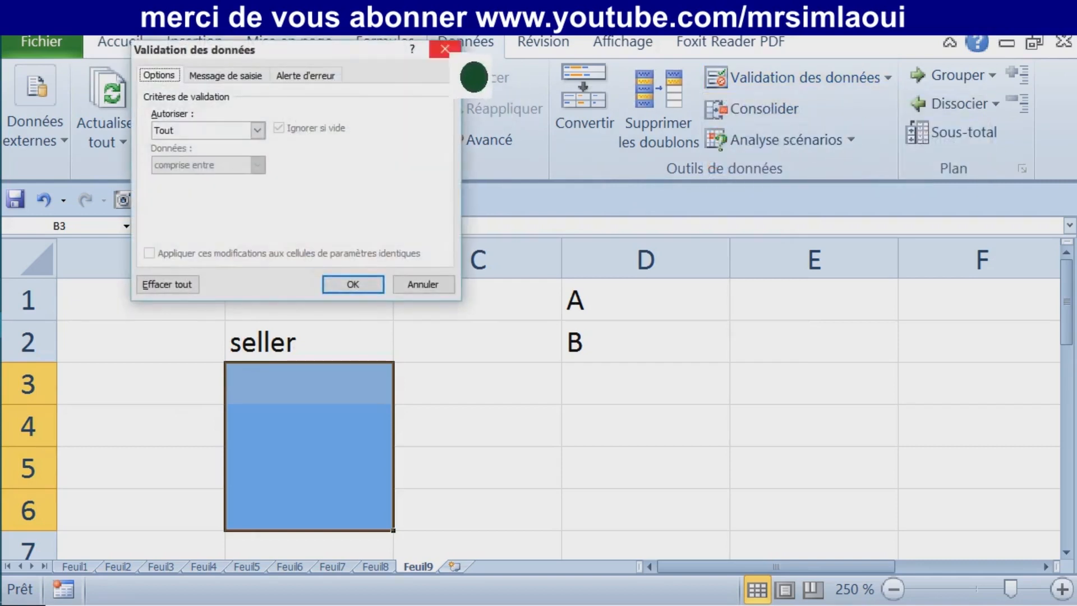
pyautogui.click(445, 49)
pyautogui.doubleClick(466, 53)
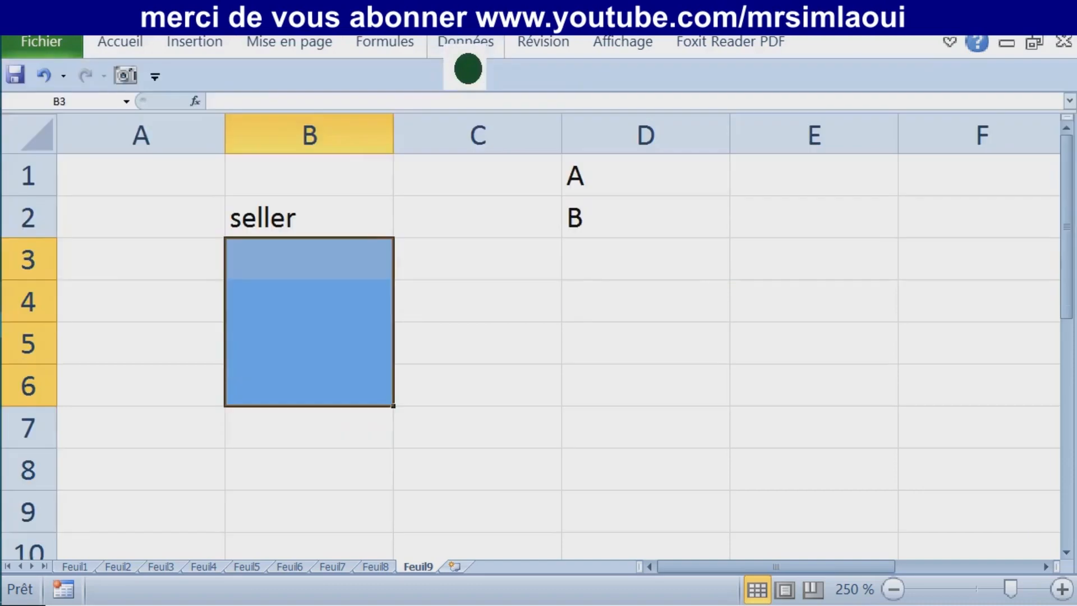
# Move the seller column up to B1:B5 and restrict B2:B5 to an in-cell drop-down list sourced from =$D$1:$D$2
pyautogui.click(321, 261)
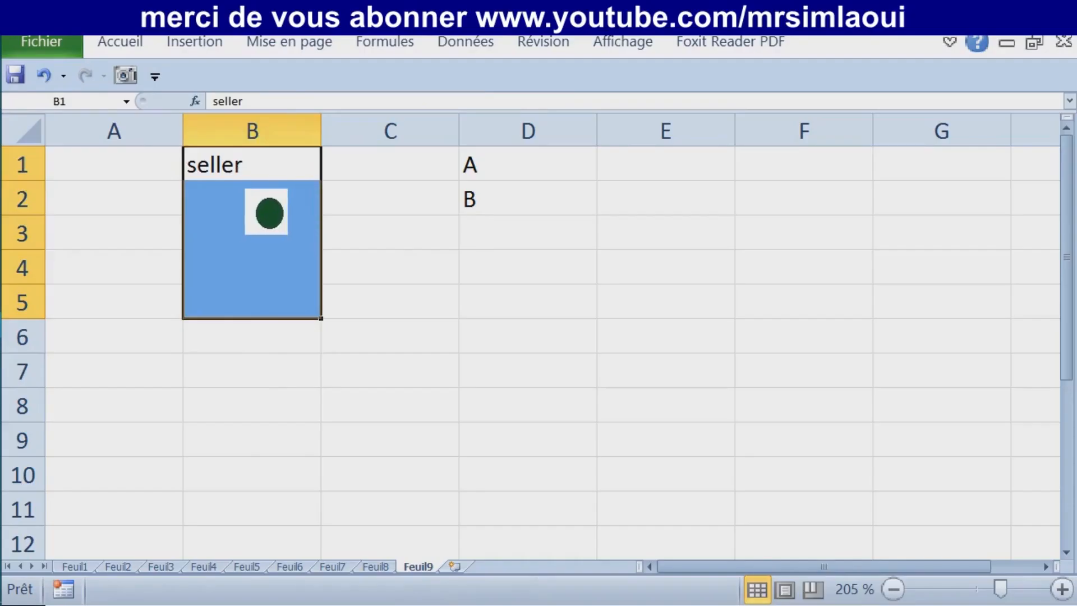
pyautogui.moveTo(260, 213); pyautogui.dragTo(260, 336)
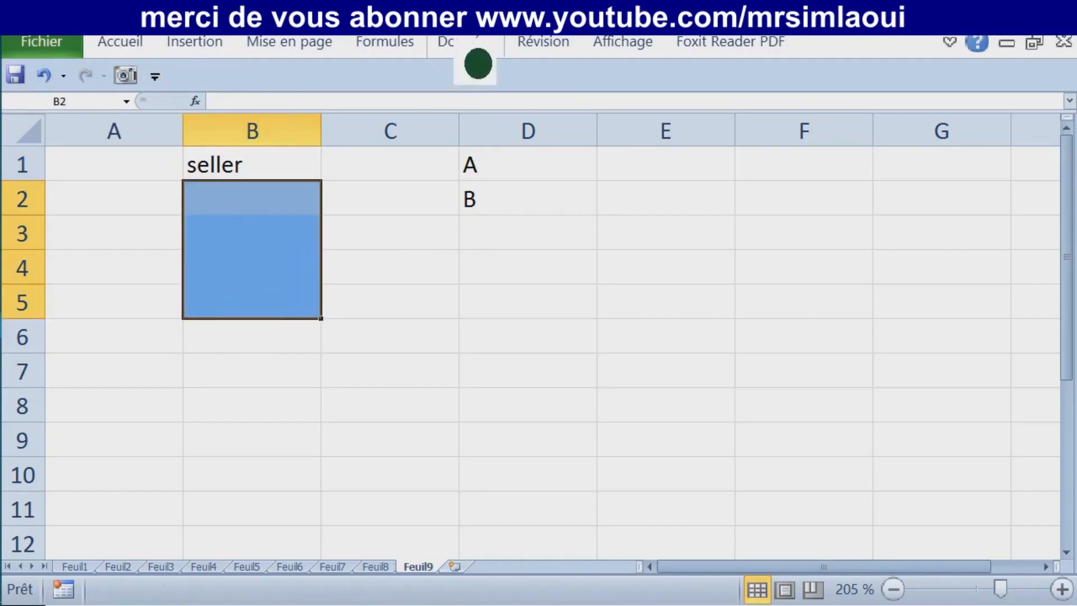
pyautogui.click(499, 63)
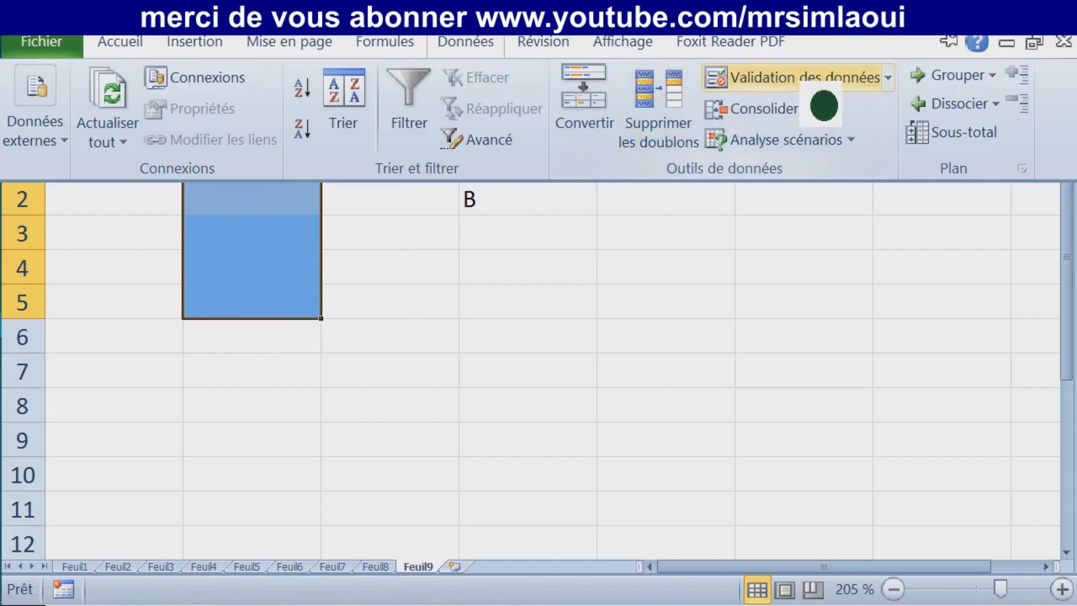
pyautogui.click(821, 89)
pyautogui.click(257, 130)
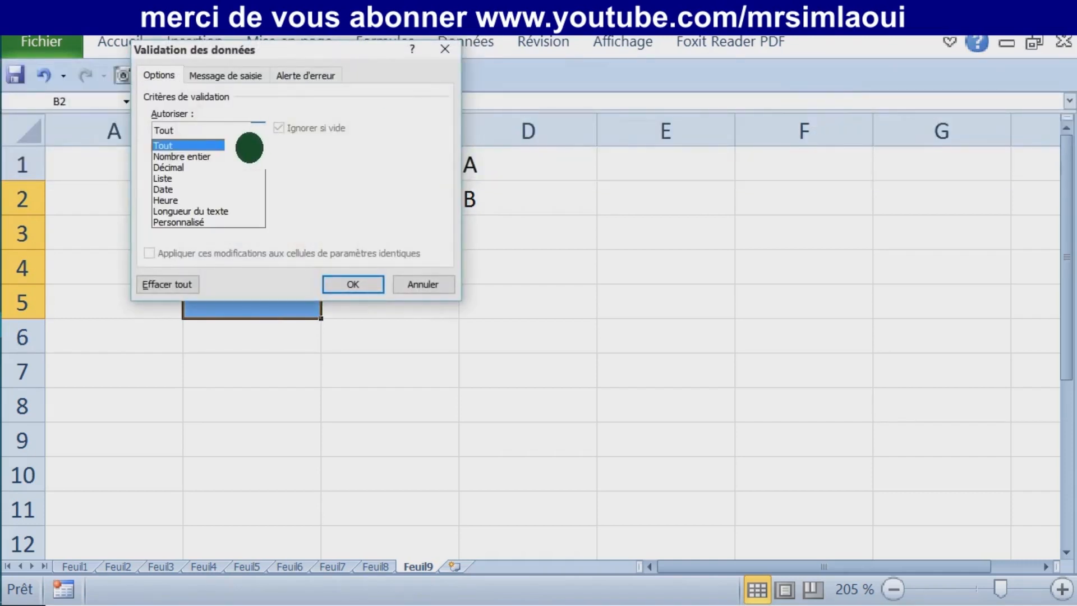
pyautogui.click(212, 178)
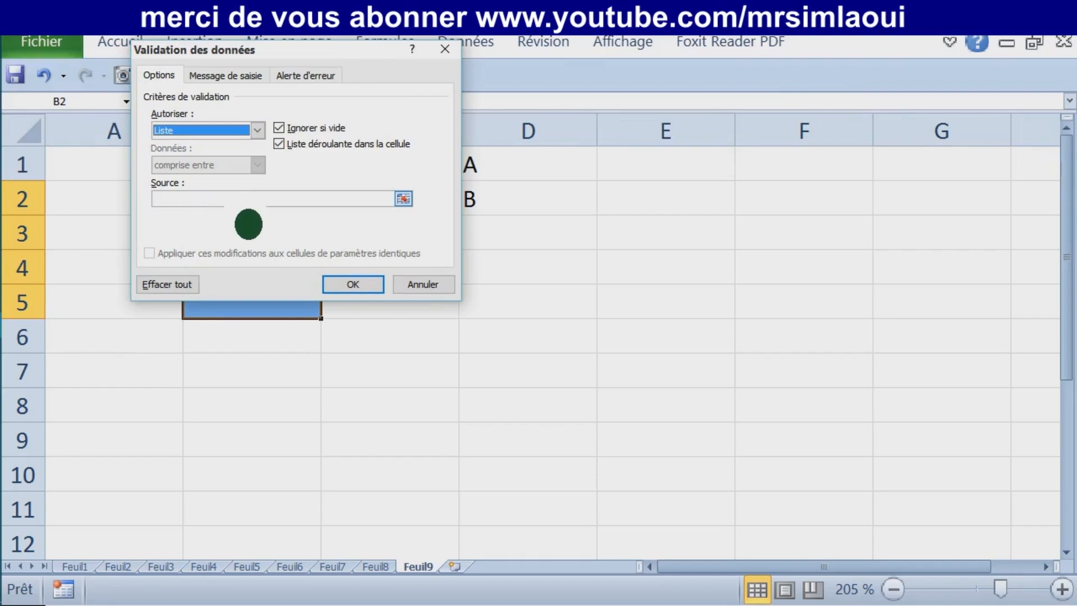
pyautogui.click(243, 199)
pyautogui.click(403, 198)
pyautogui.moveTo(475, 169); pyautogui.dragTo(475, 197)
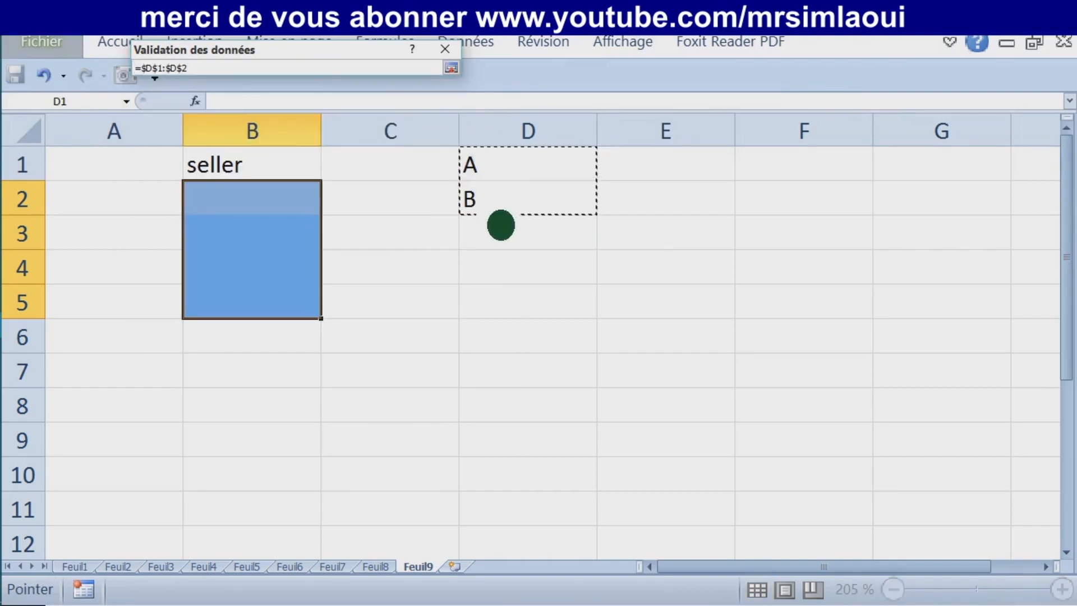
pyautogui.press('Return')
pyautogui.click(365, 285)
pyautogui.click(393, 264)
# Choose seller A in B2 and seller B in B3 from their drop-down lists
pyautogui.click(308, 207)
pyautogui.click(328, 206)
pyautogui.click(281, 226)
pyautogui.press('Return')
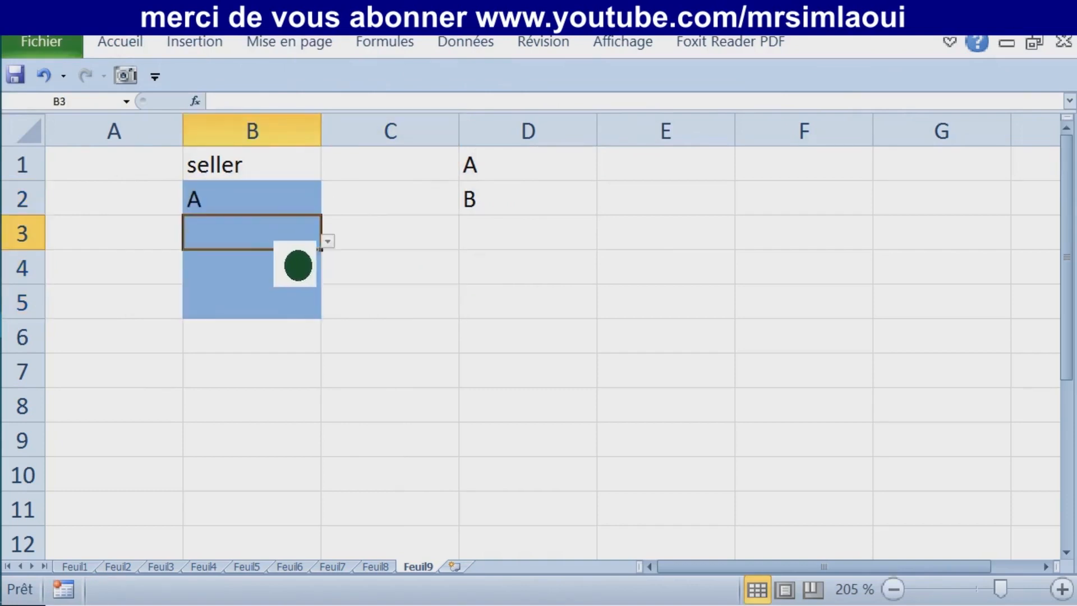
pyautogui.click(328, 240)
pyautogui.click(292, 285)
pyautogui.click(433, 281)
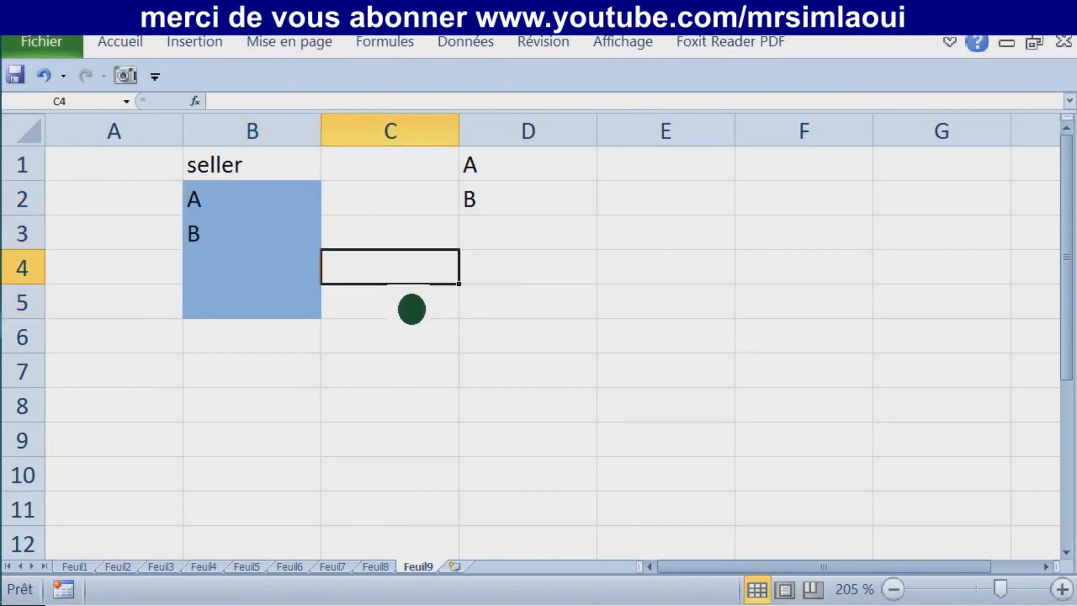